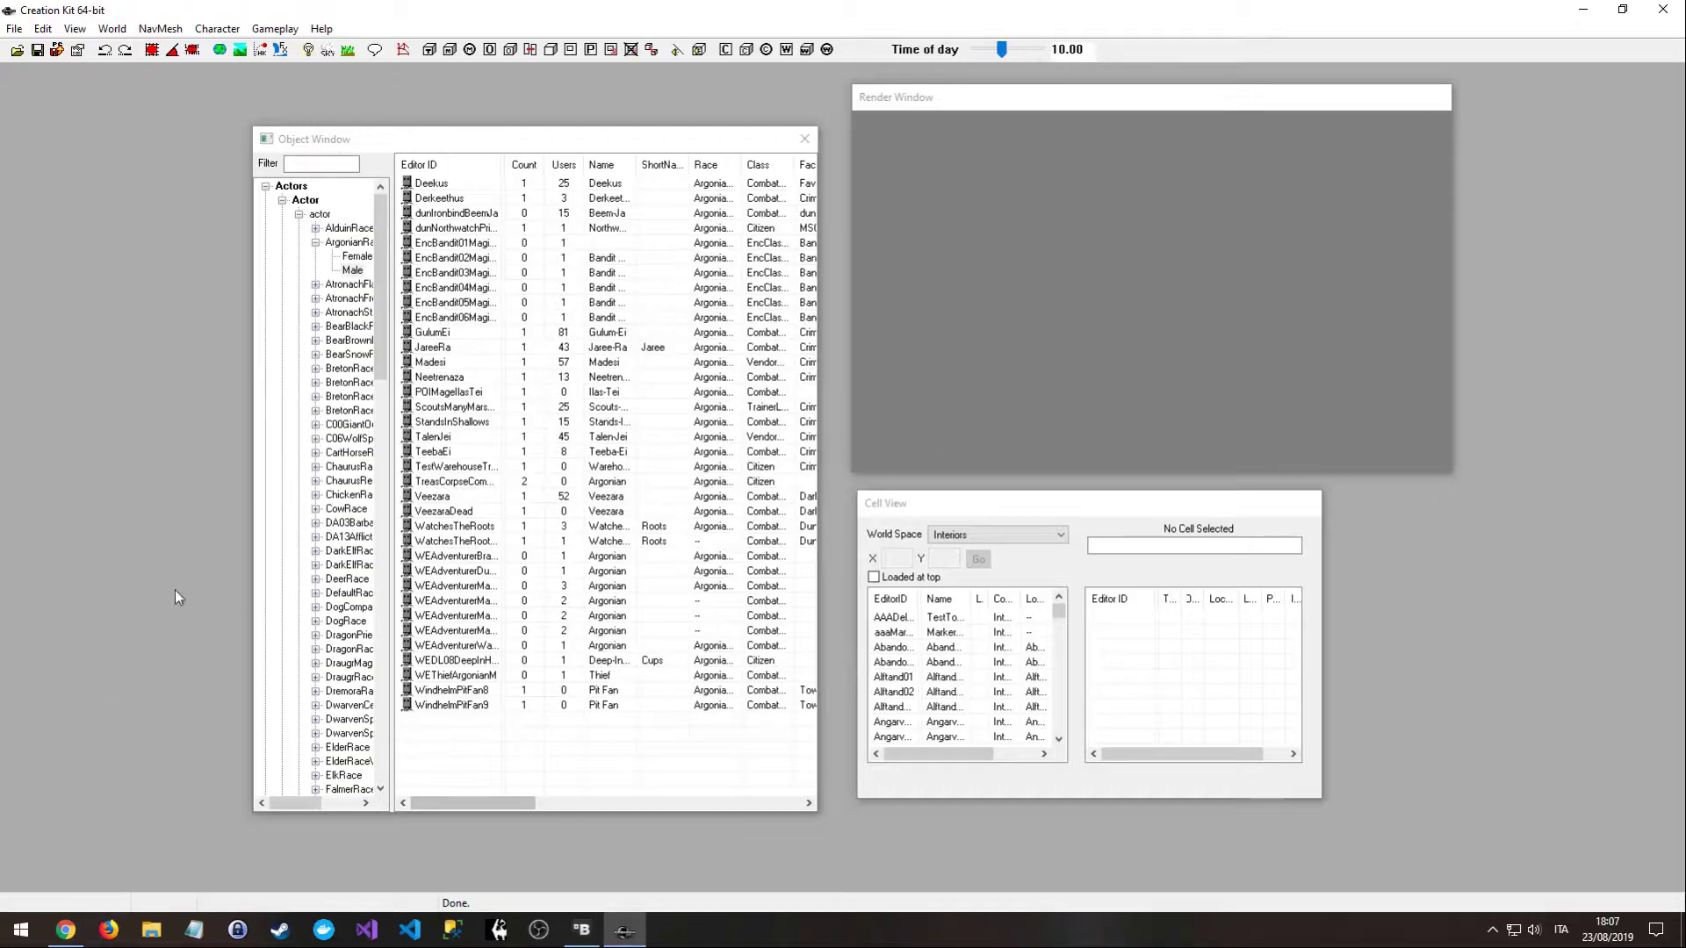
- Look over the Bethesda Launcher's Creation Kit page and game list, then return to the editor
{"action": "left_click", "coordinate": [66, 931]}
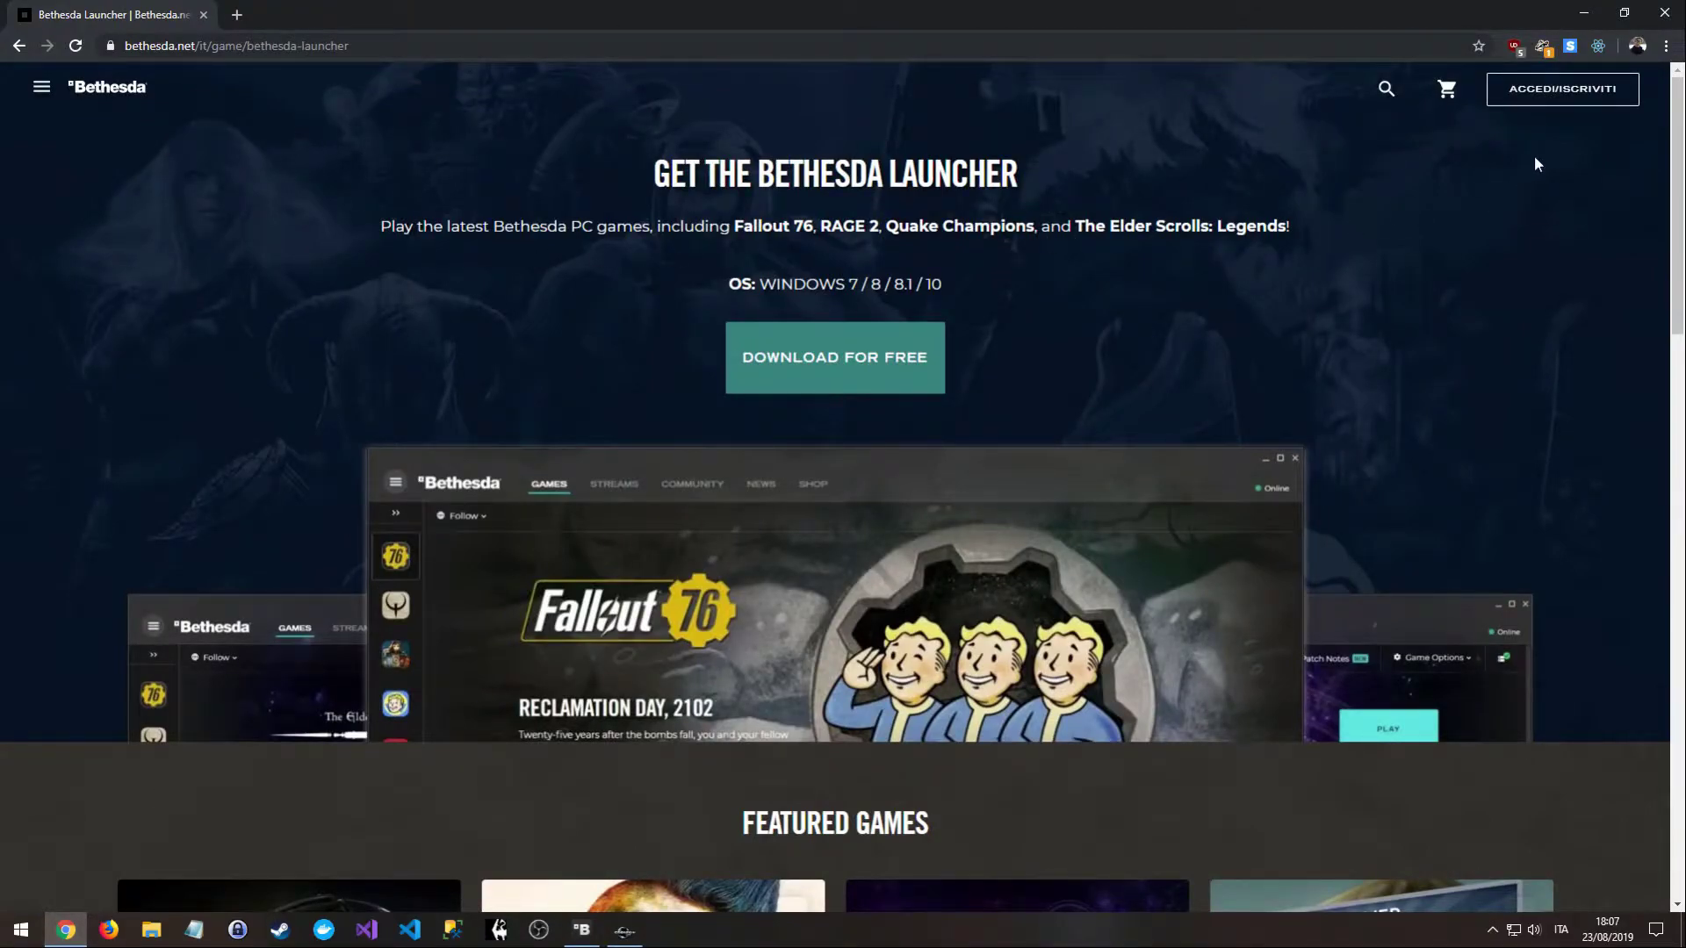
{"action": "left_click", "coordinate": [1583, 12]}
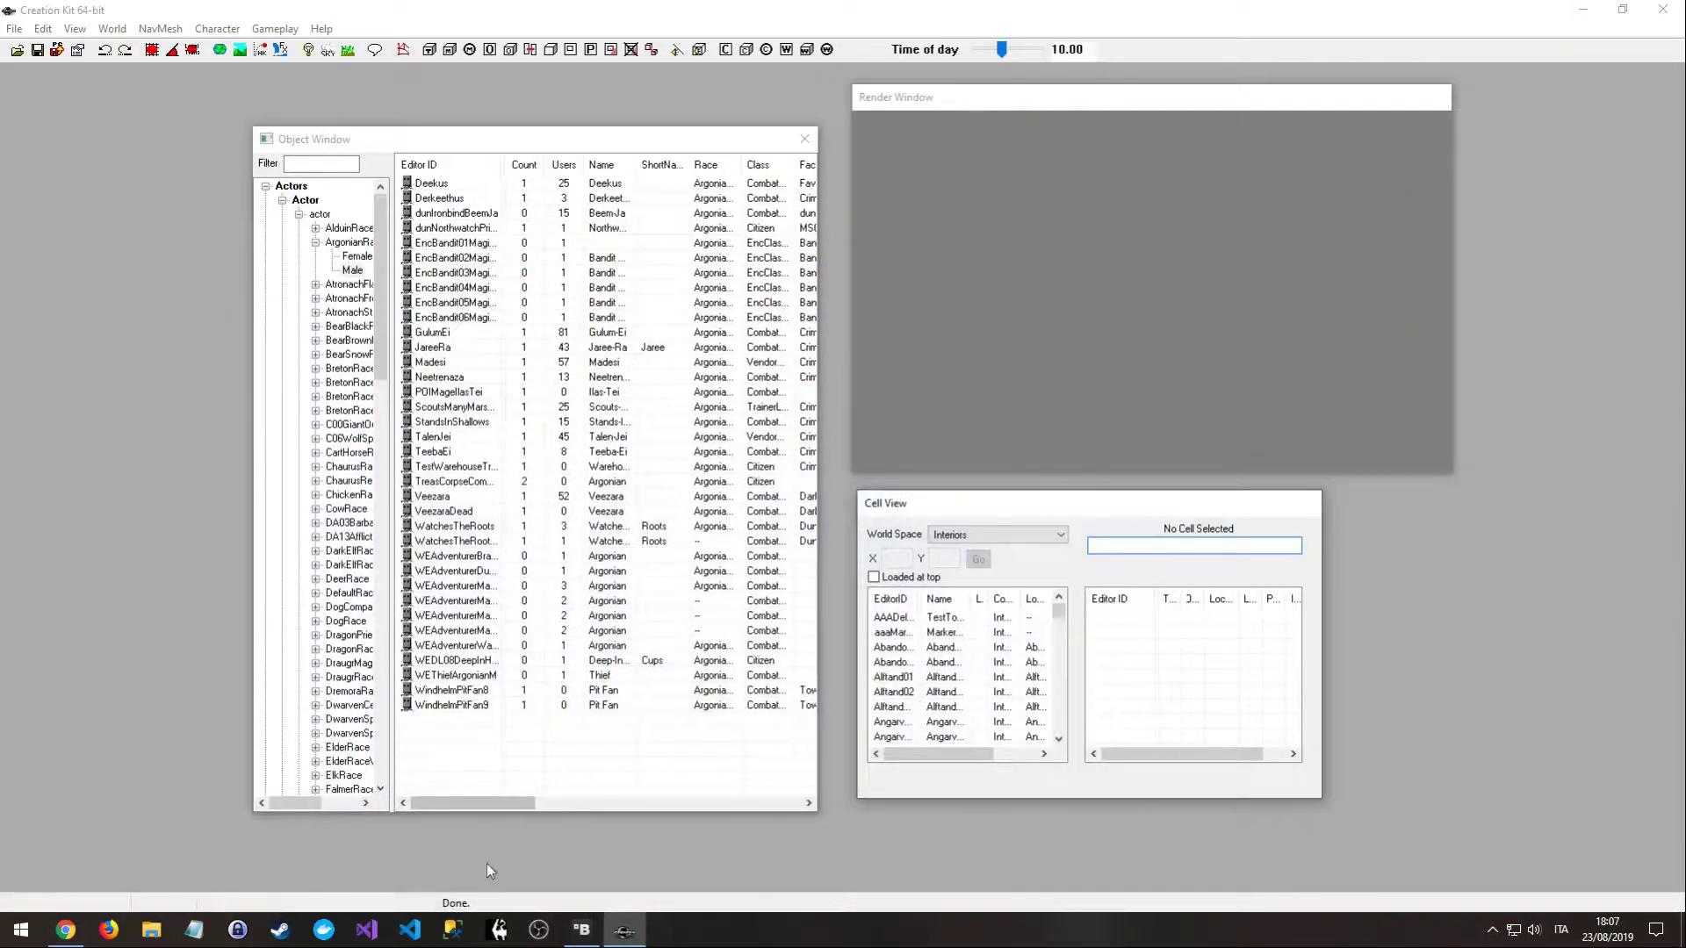
{"action": "mouse_move", "coordinate": [581, 929]}
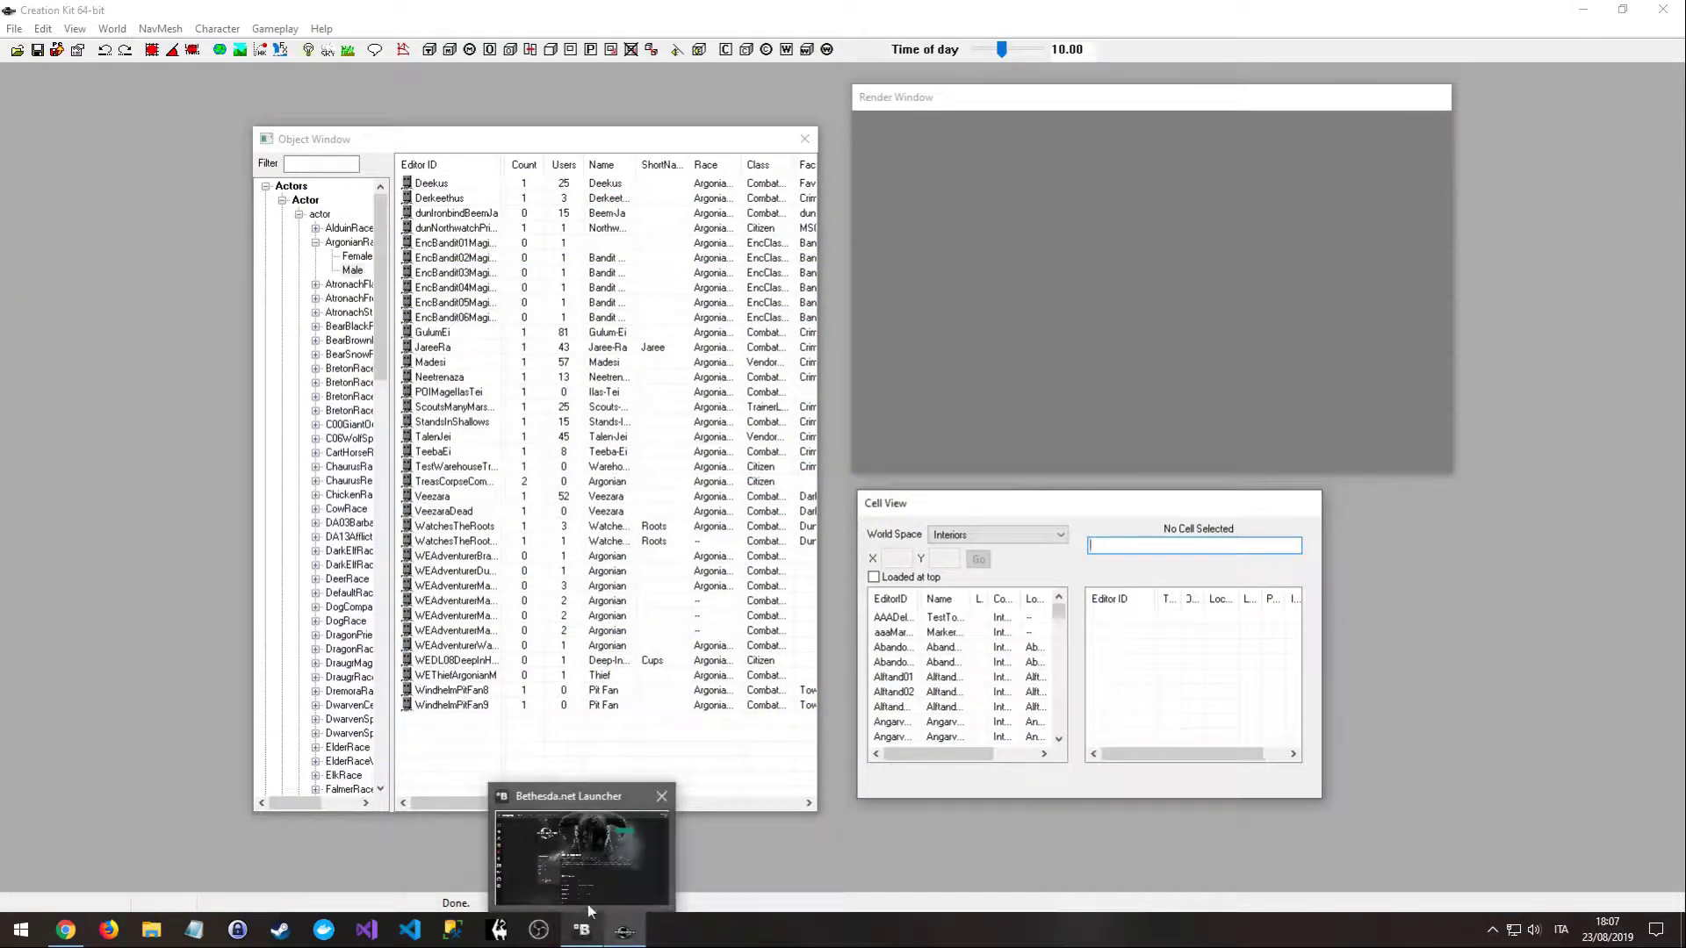
{"action": "left_click", "coordinate": [583, 930]}
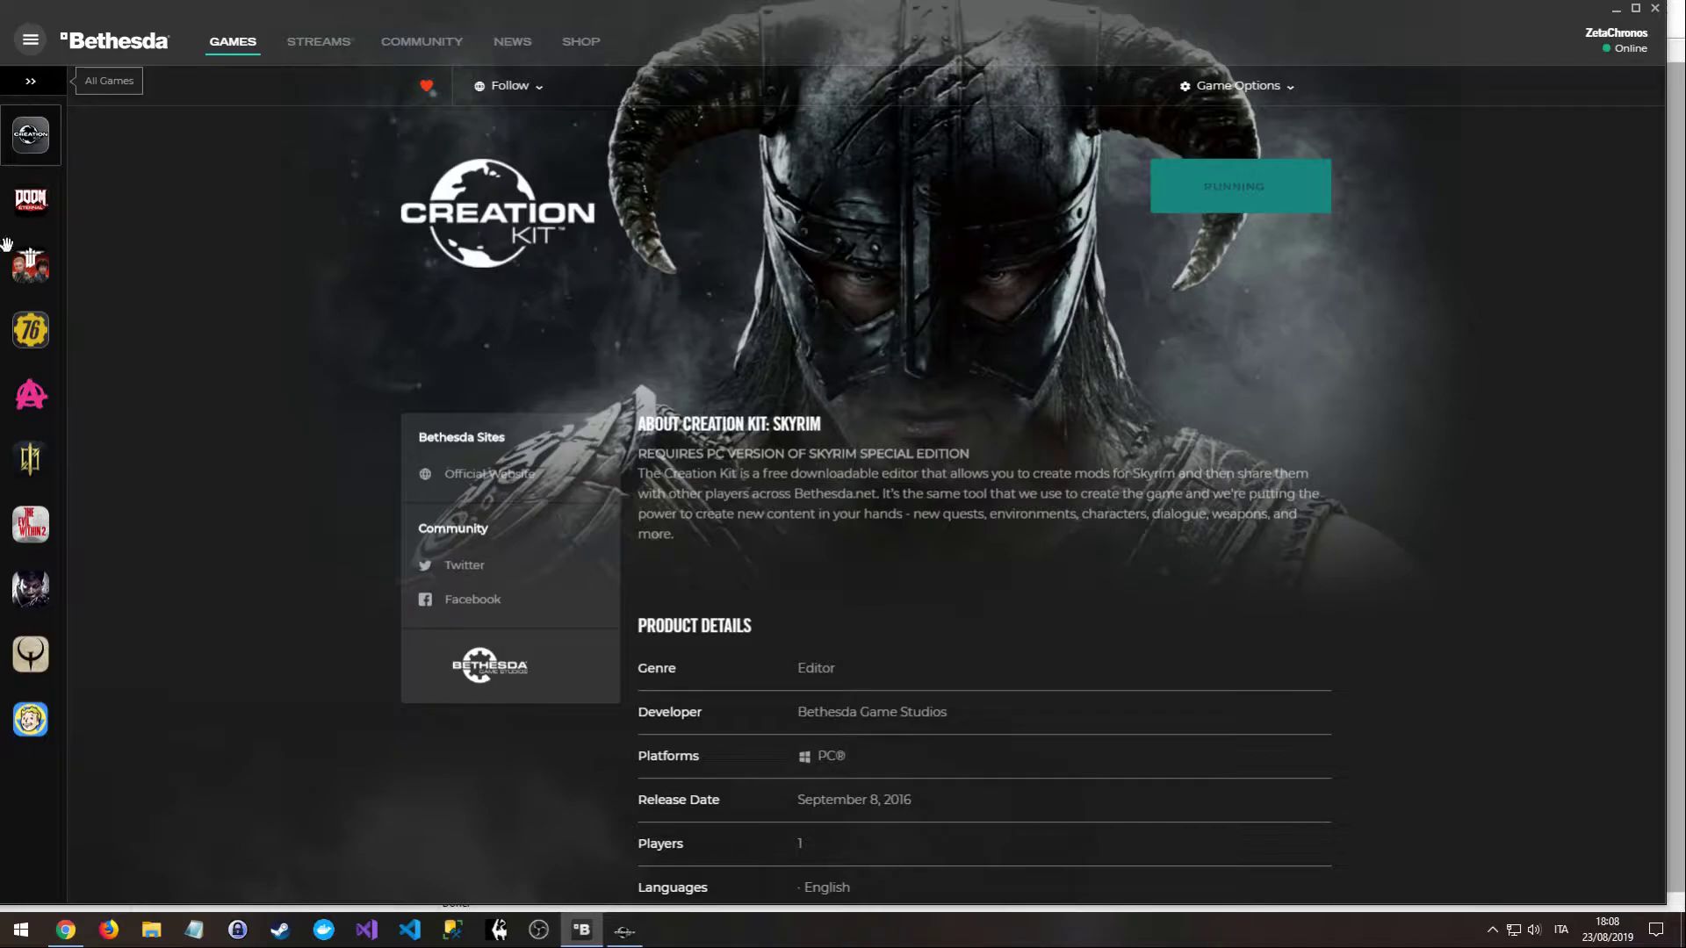
{"action": "left_click", "coordinate": [32, 83]}
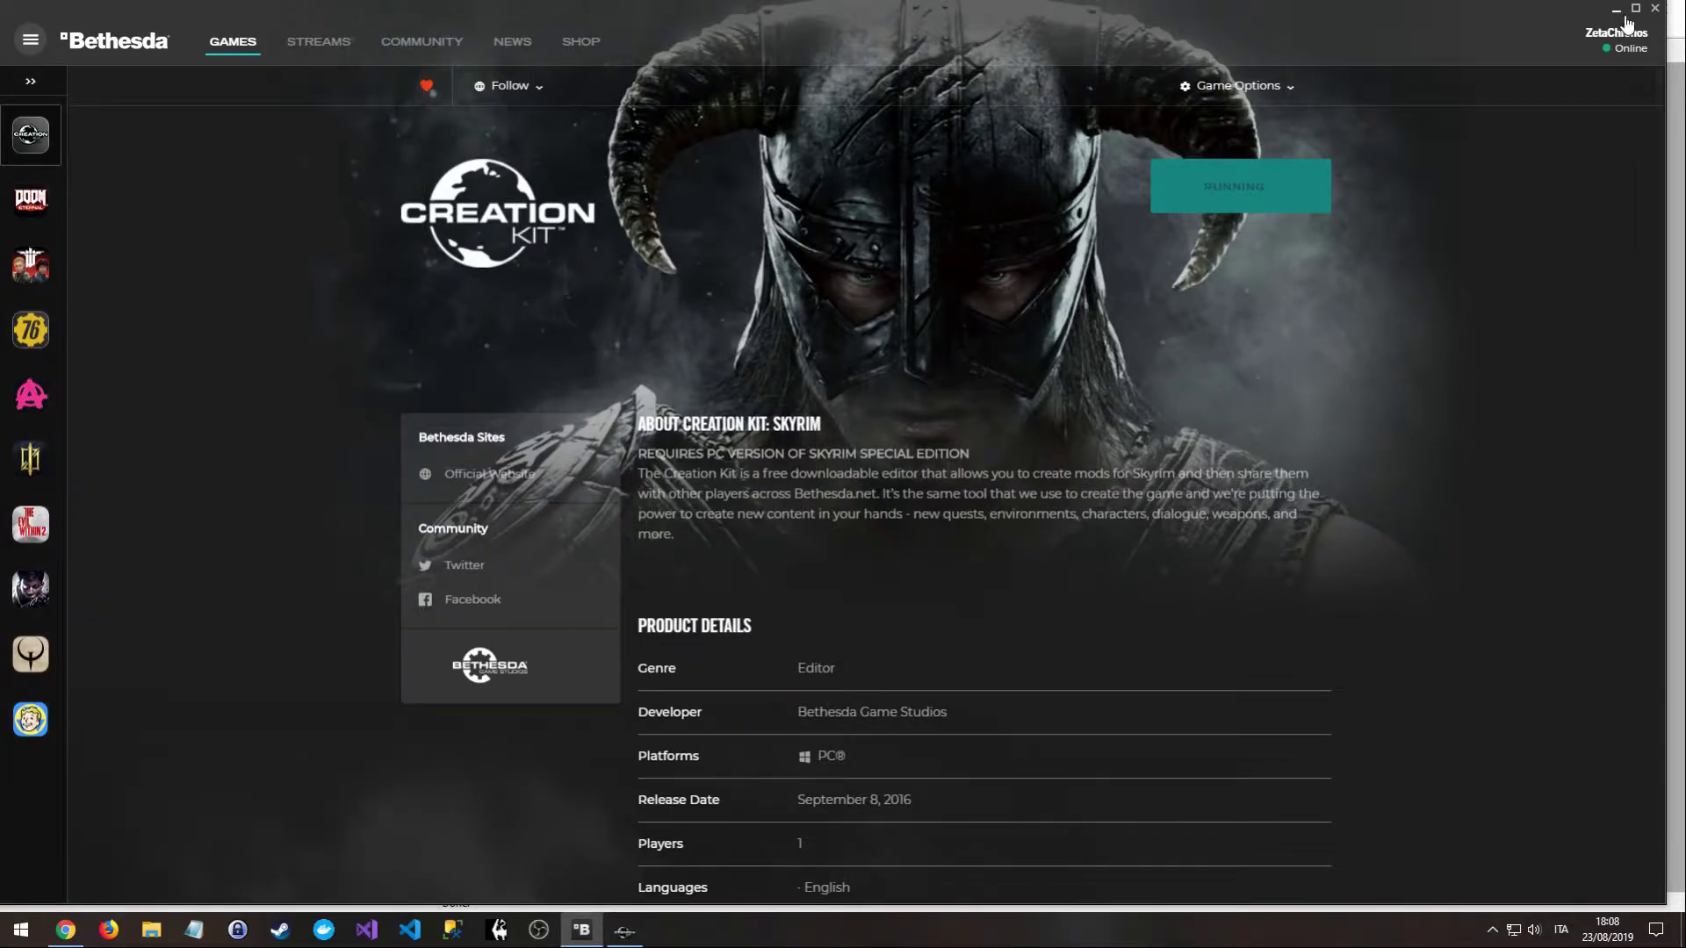
{"action": "left_click_drag", "start_coordinate": [1625, 20], "coordinate": [1626, 22]}
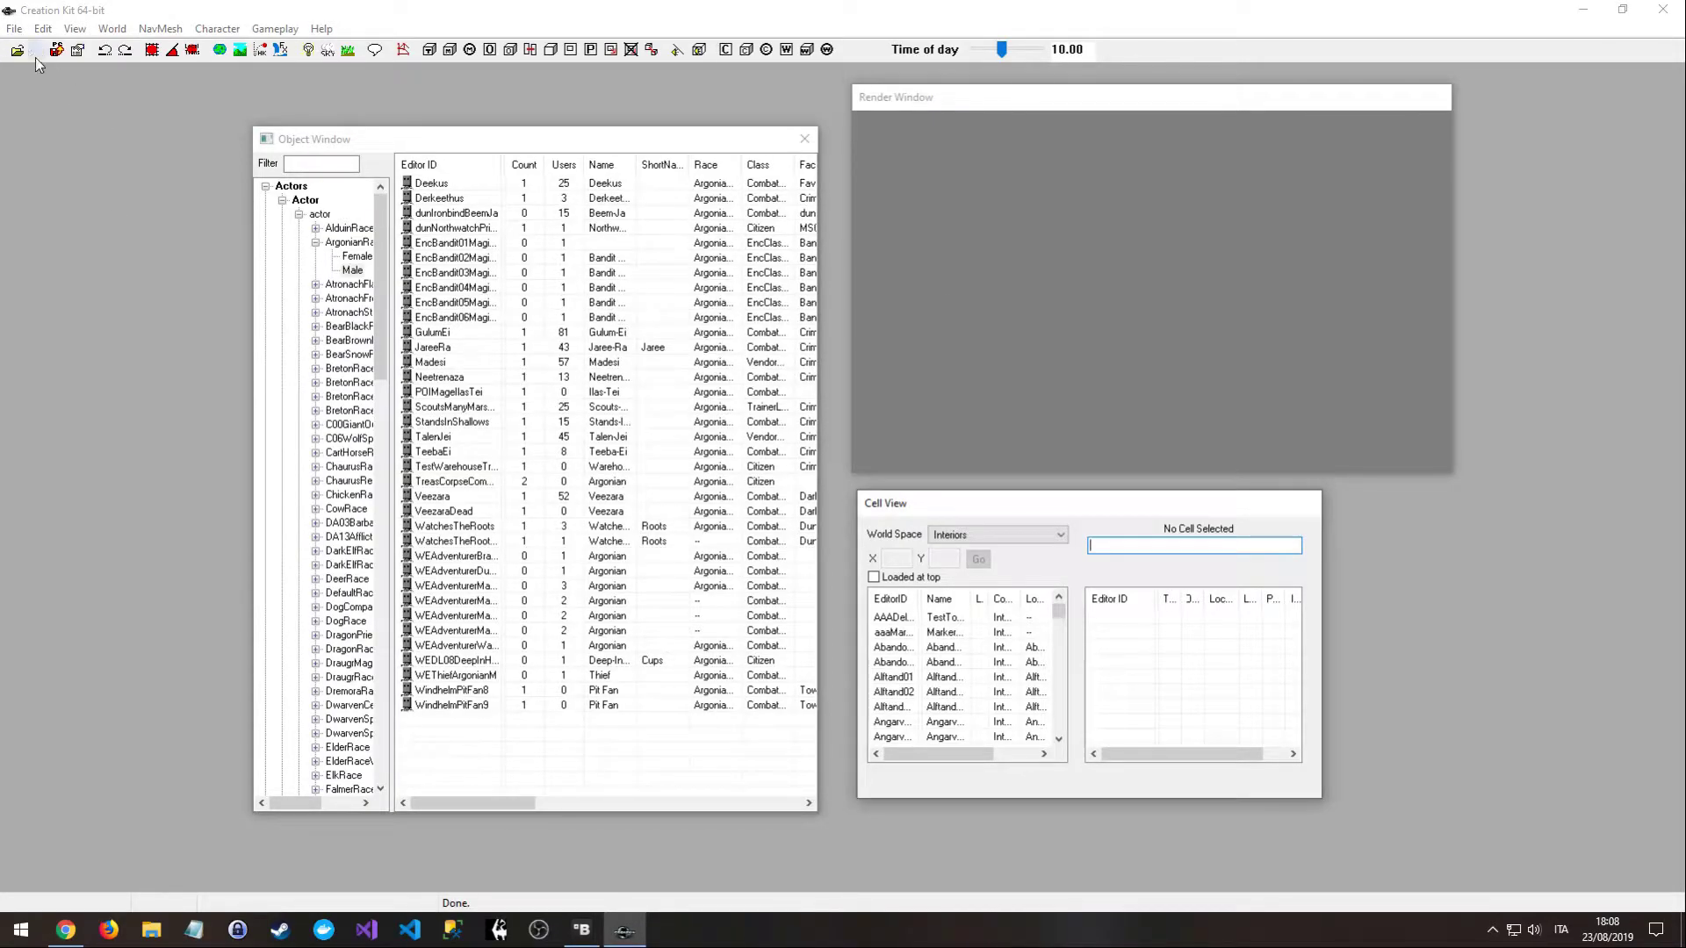
- Open the Data files chooser and select the Skyrim.esm master file
{"action": "left_click", "coordinate": [14, 28]}
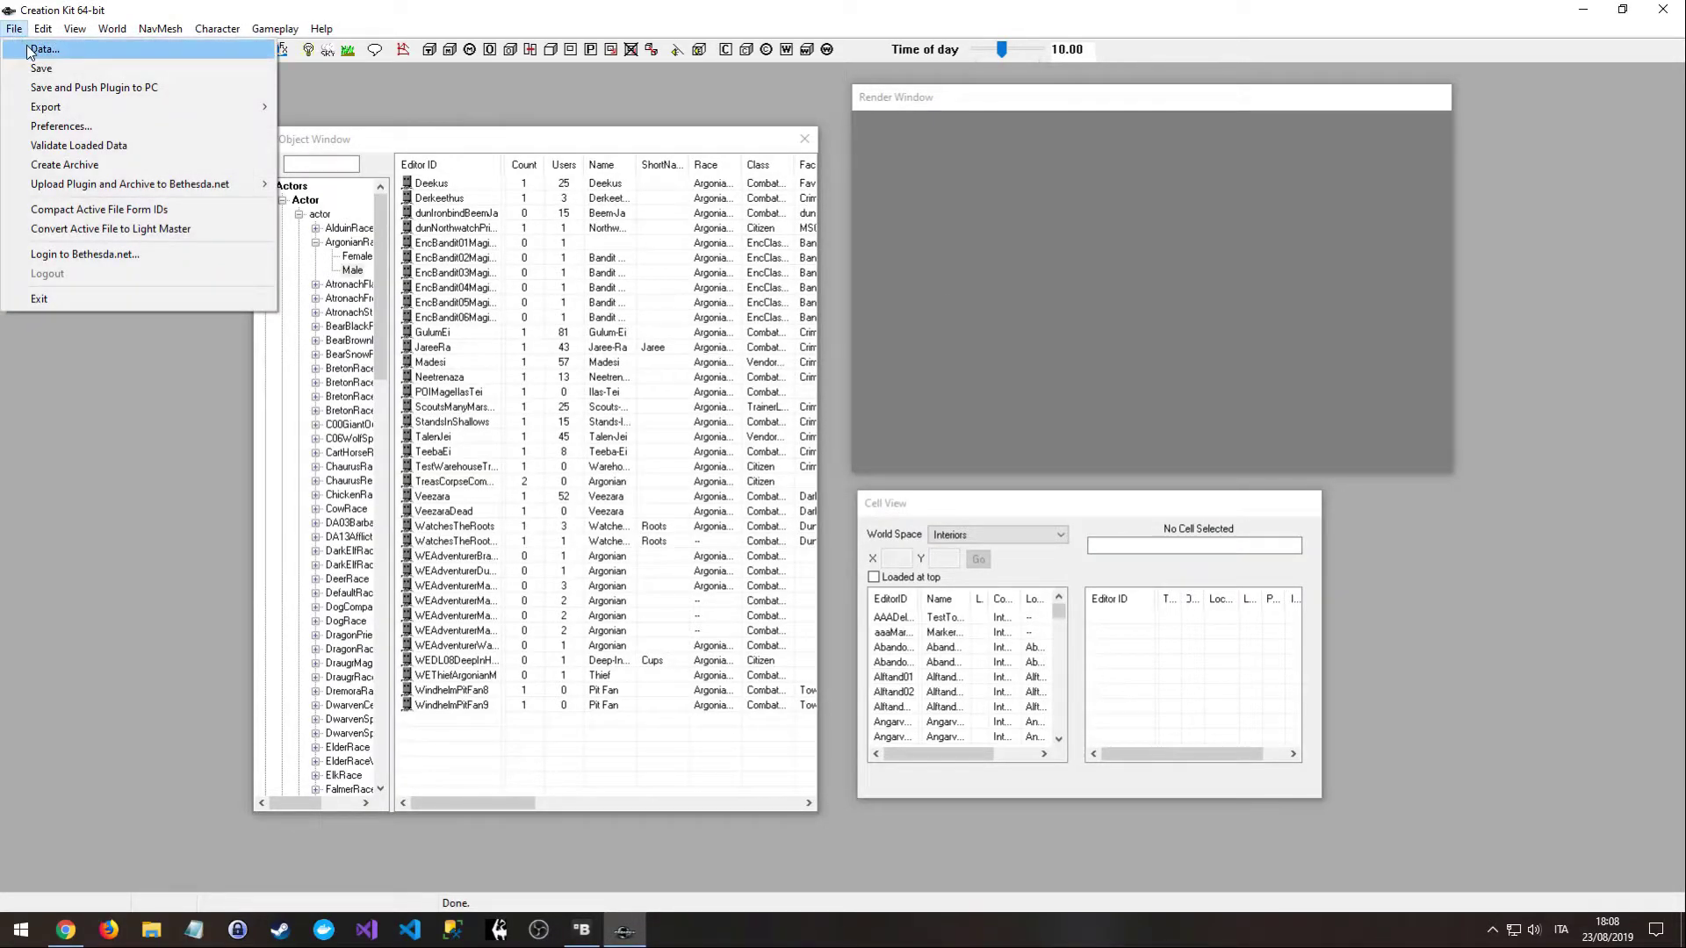
{"action": "left_click", "coordinate": [42, 50]}
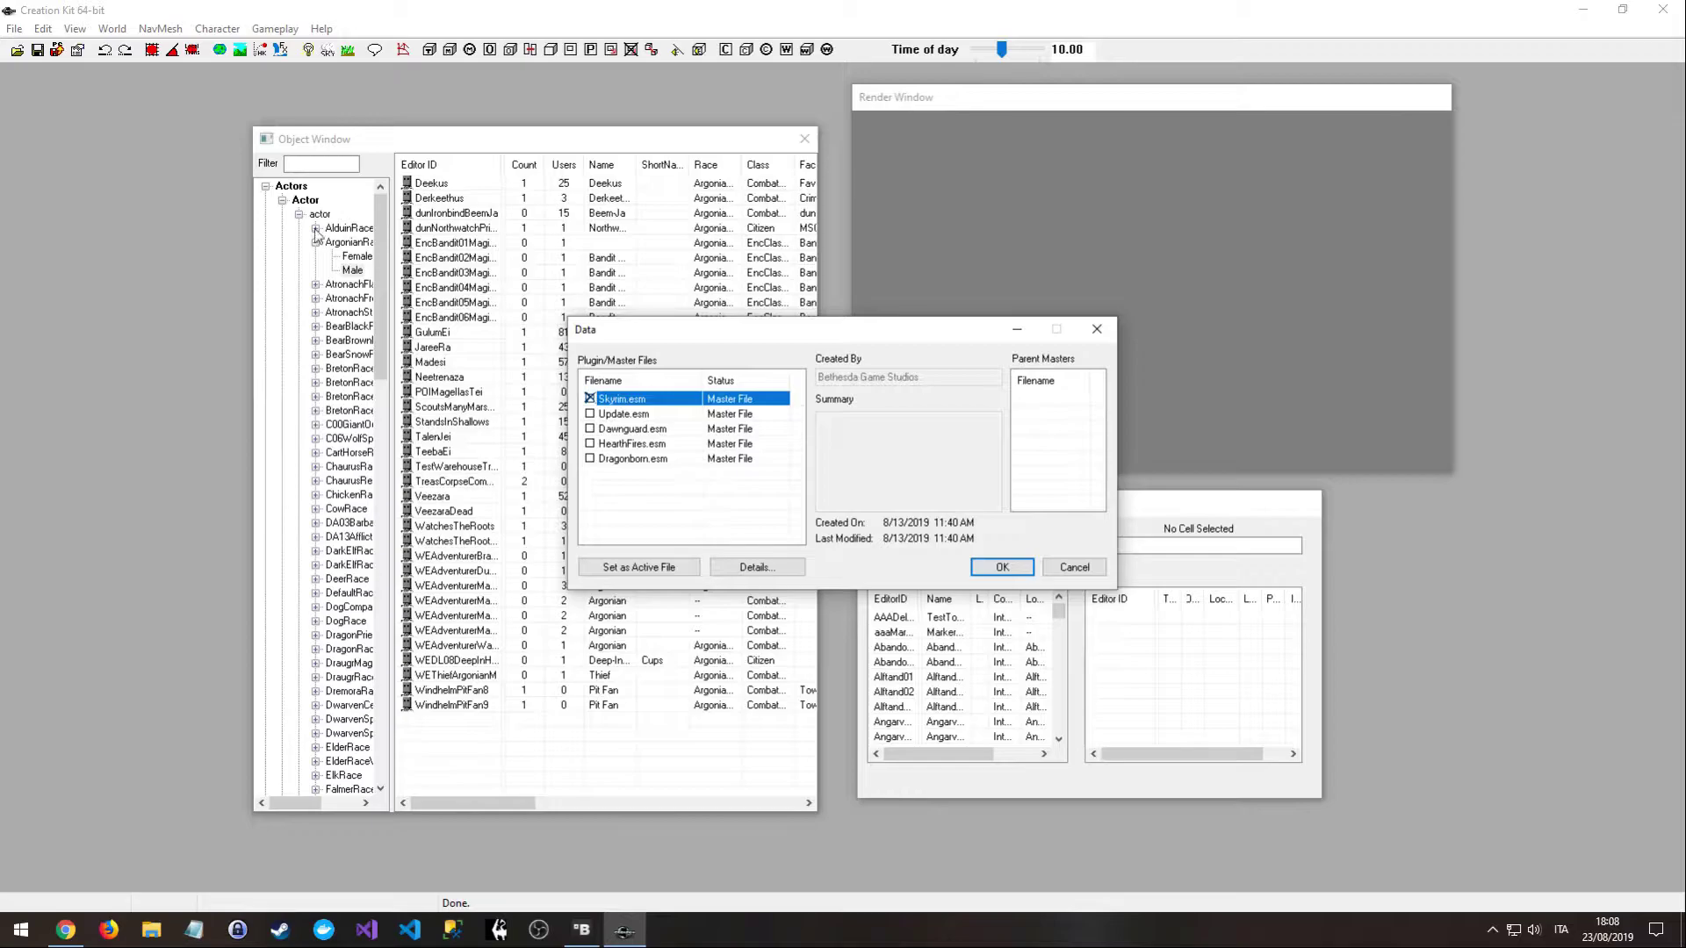
{"action": "left_click", "coordinate": [390, 142]}
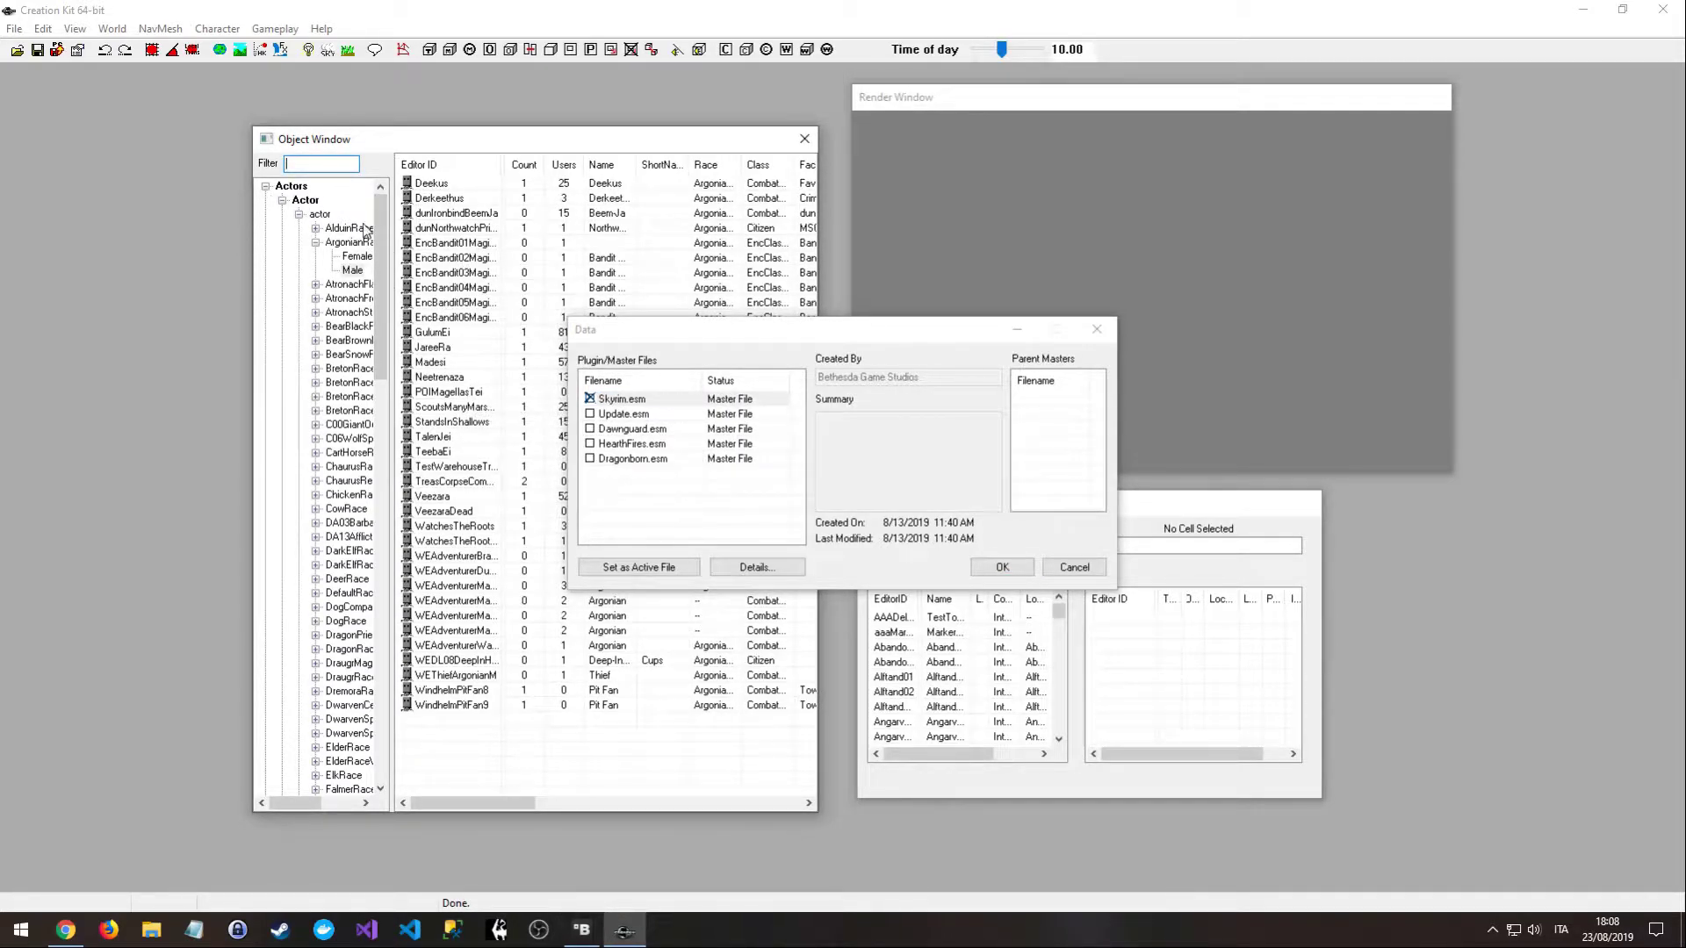
{"action": "left_click_drag", "start_coordinate": [381, 223], "coordinate": [408, 583]}
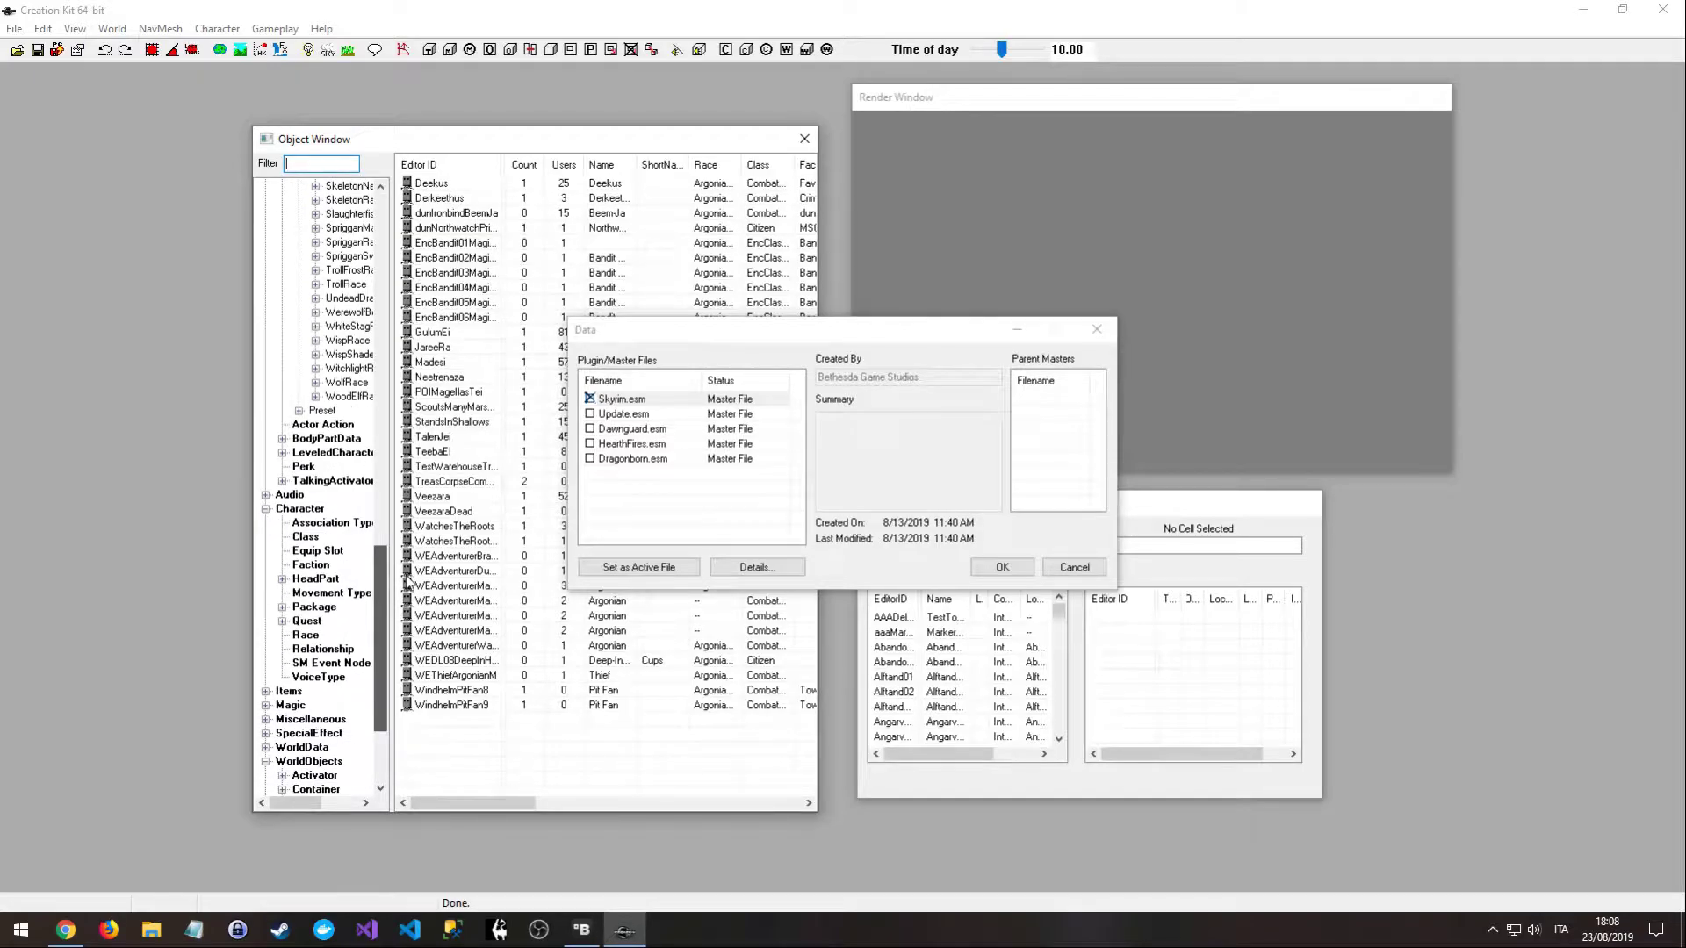
{"action": "left_click_drag", "start_coordinate": [408, 582], "coordinate": [387, 202]}
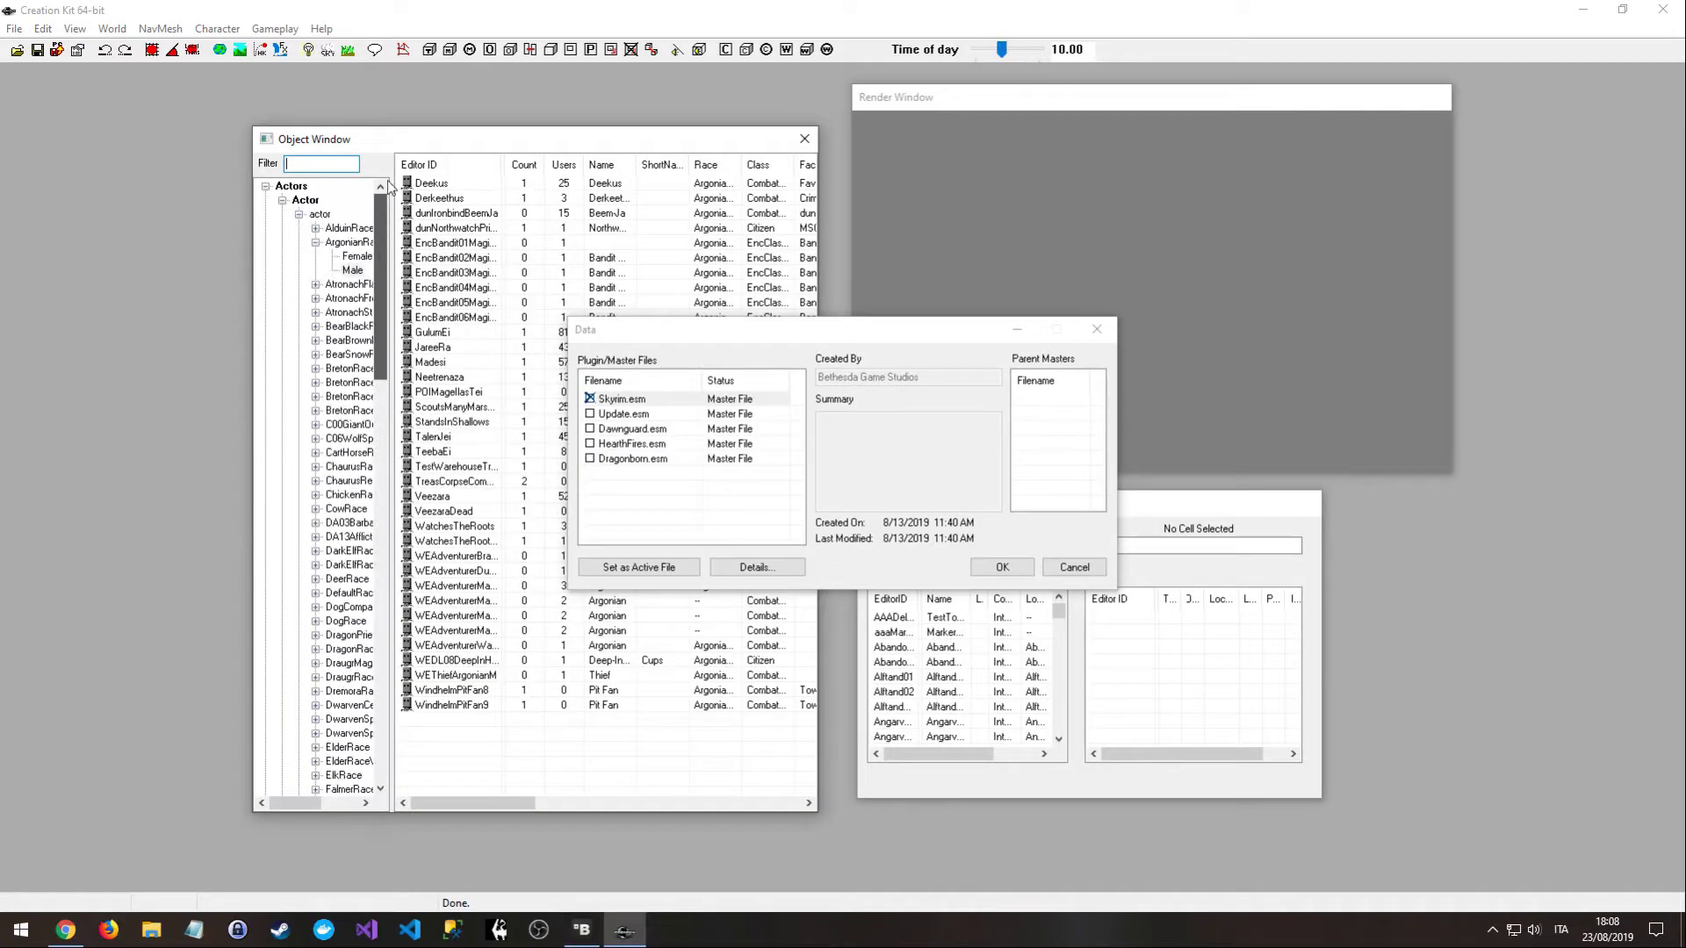
{"action": "left_click", "coordinate": [617, 401]}
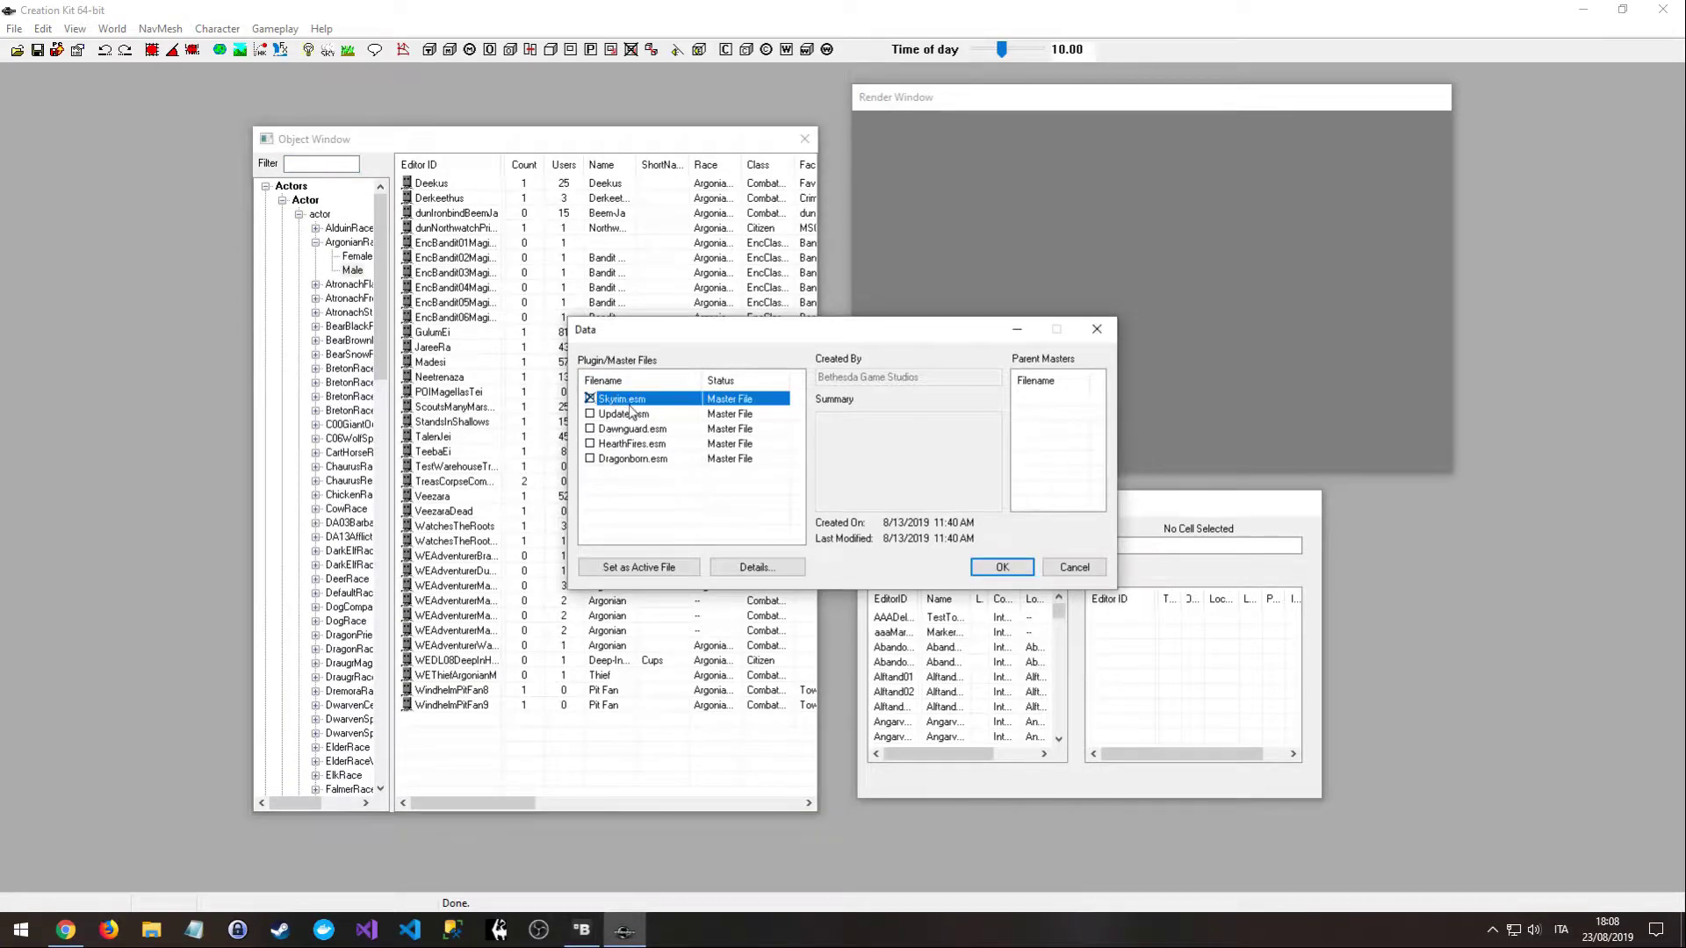
- Inspect the Dawnguard, HearthFires and Dragonborn masters, then close the chooser without loading
{"action": "left_click", "coordinate": [638, 430]}
{"action": "left_click", "coordinate": [639, 445]}
{"action": "left_click", "coordinate": [643, 460]}
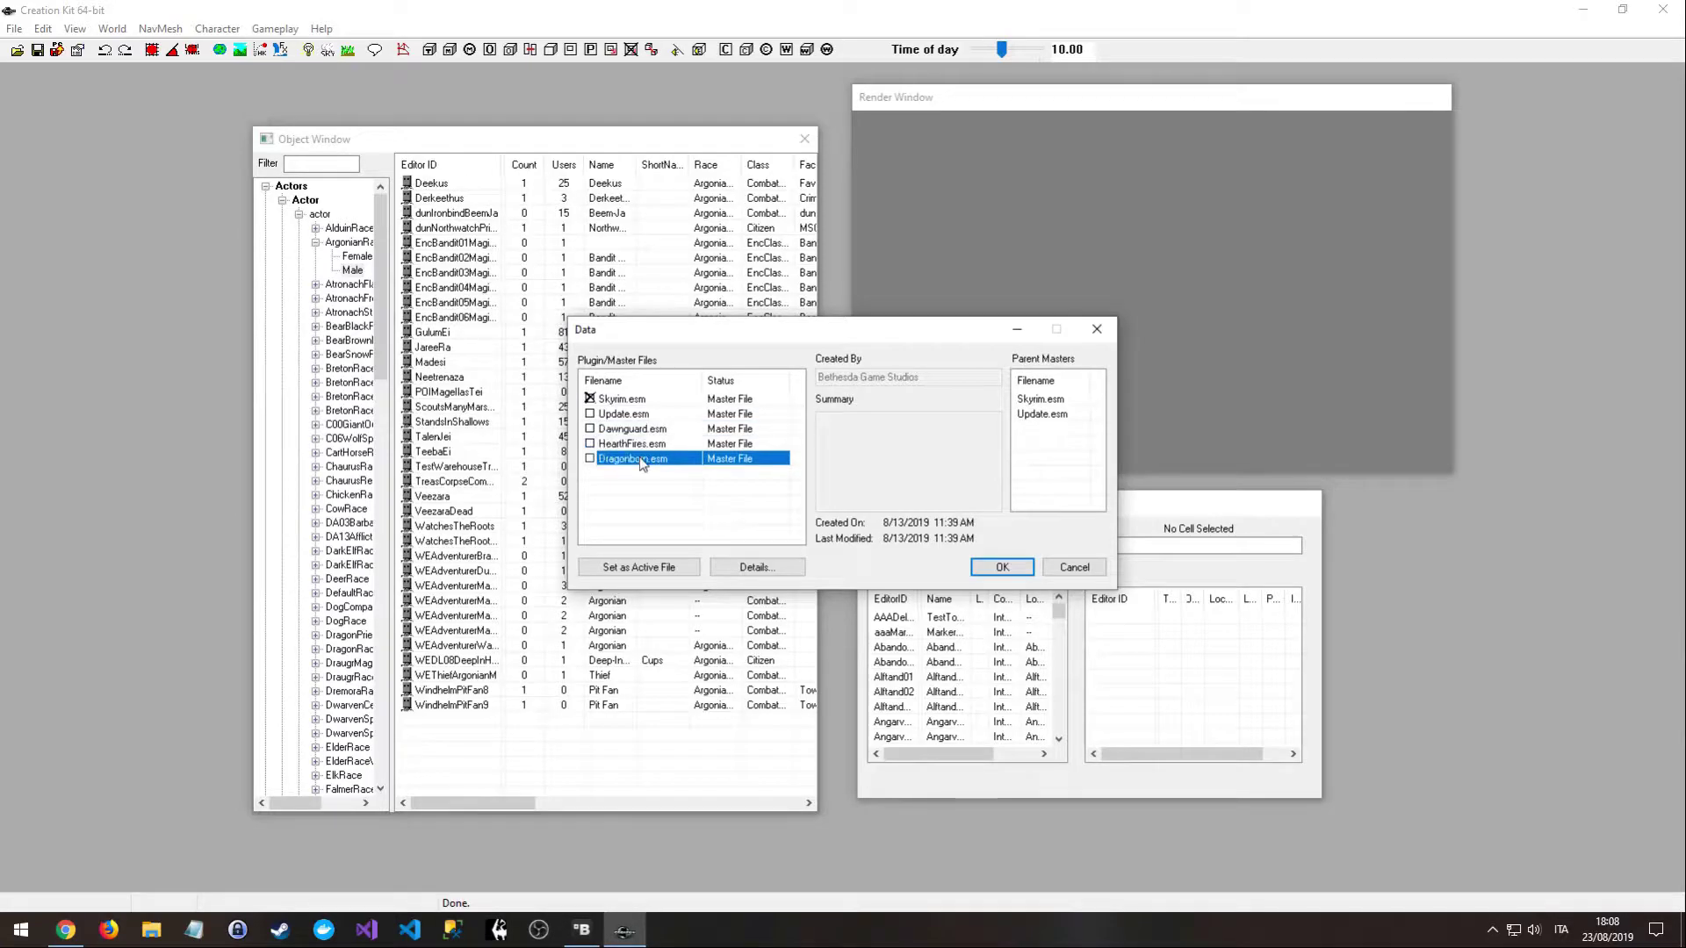
{"action": "left_click", "coordinate": [641, 446]}
{"action": "left_click", "coordinate": [637, 430]}
{"action": "left_click", "coordinate": [639, 402]}
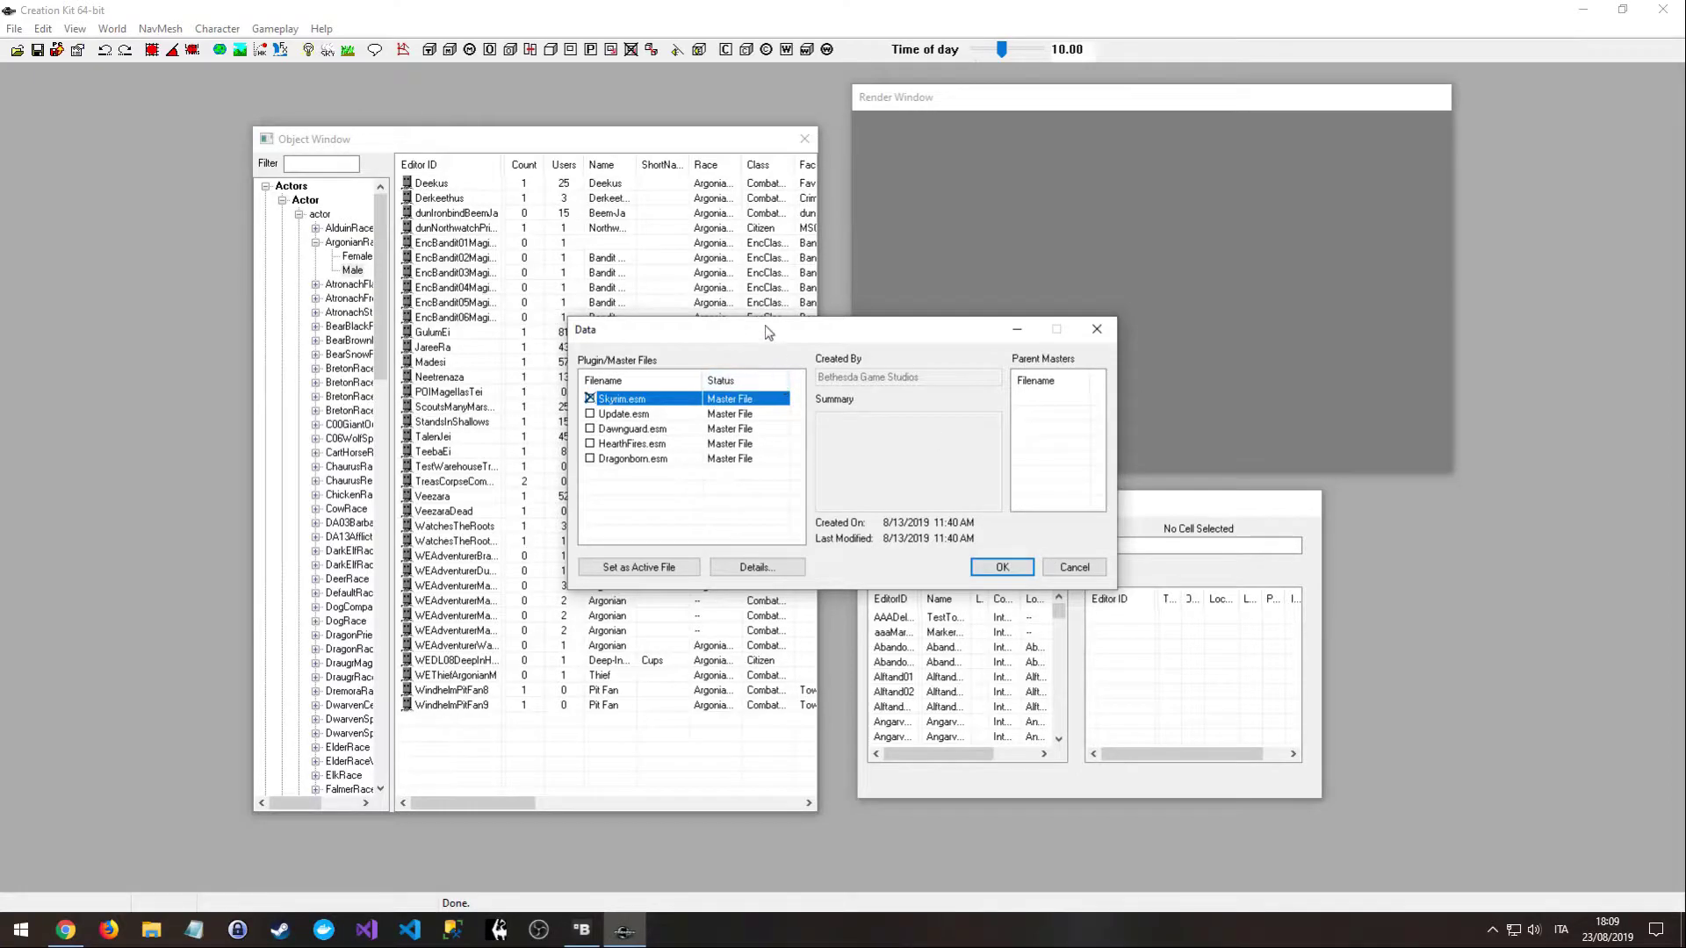
{"action": "left_click_drag", "start_coordinate": [976, 336], "coordinate": [931, 337]}
{"action": "left_click", "coordinate": [1052, 329]}
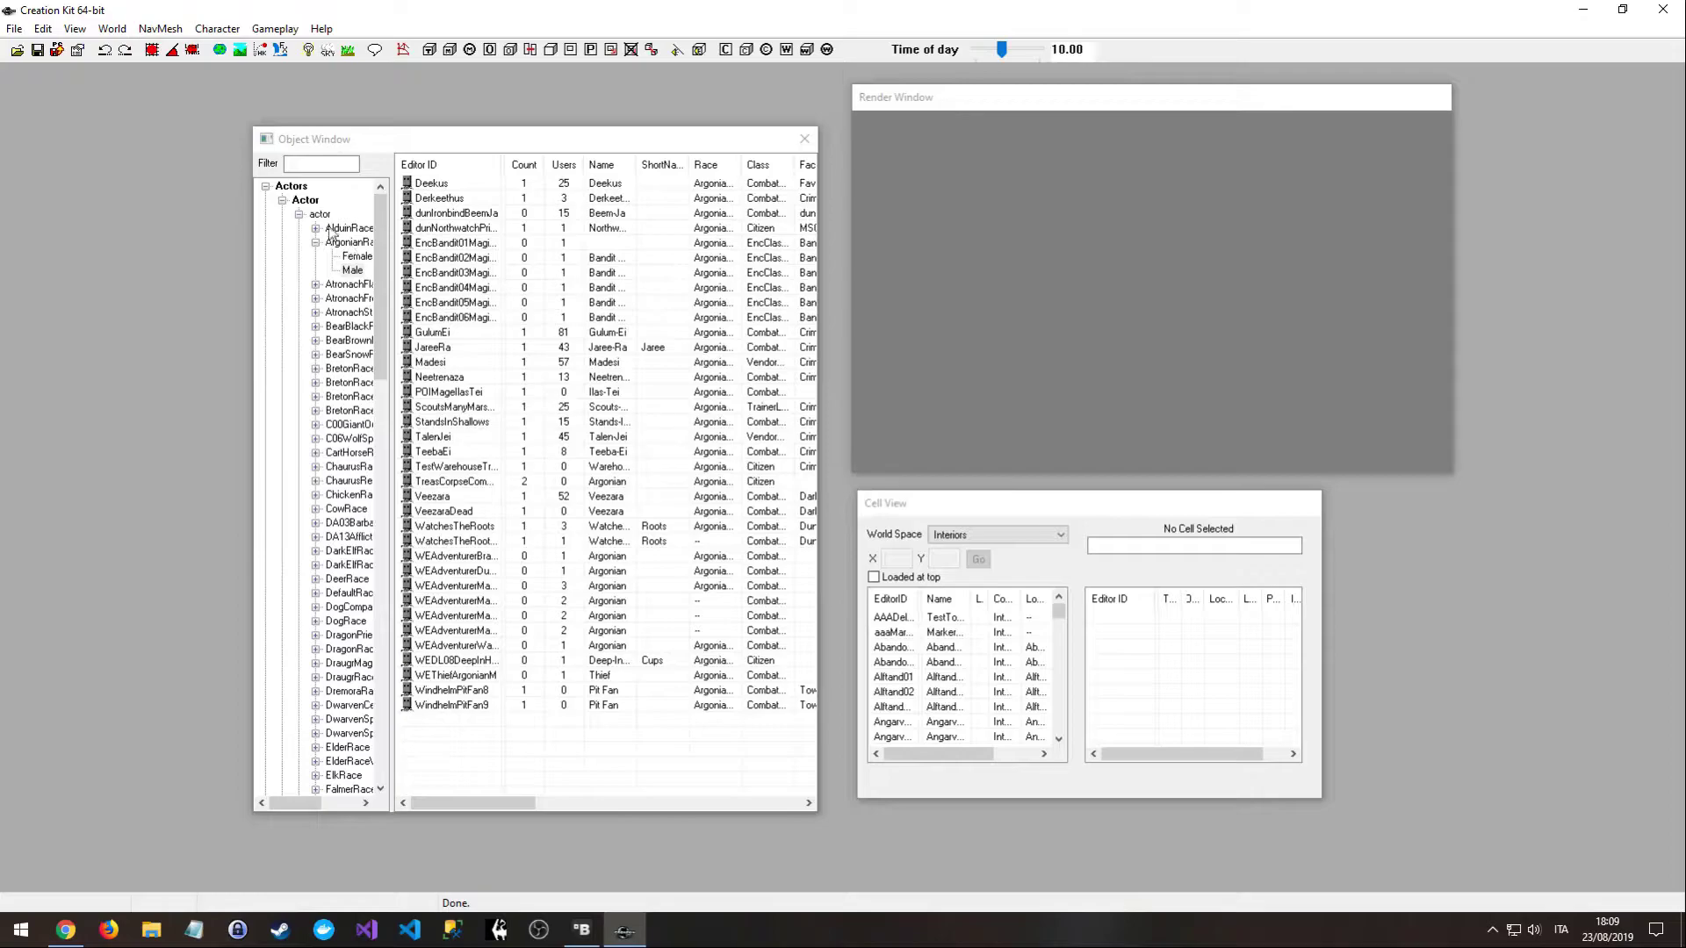
- Expand Actors > Actor > ArgonianRace in the Object Window and select Male
{"action": "left_click", "coordinate": [295, 188]}
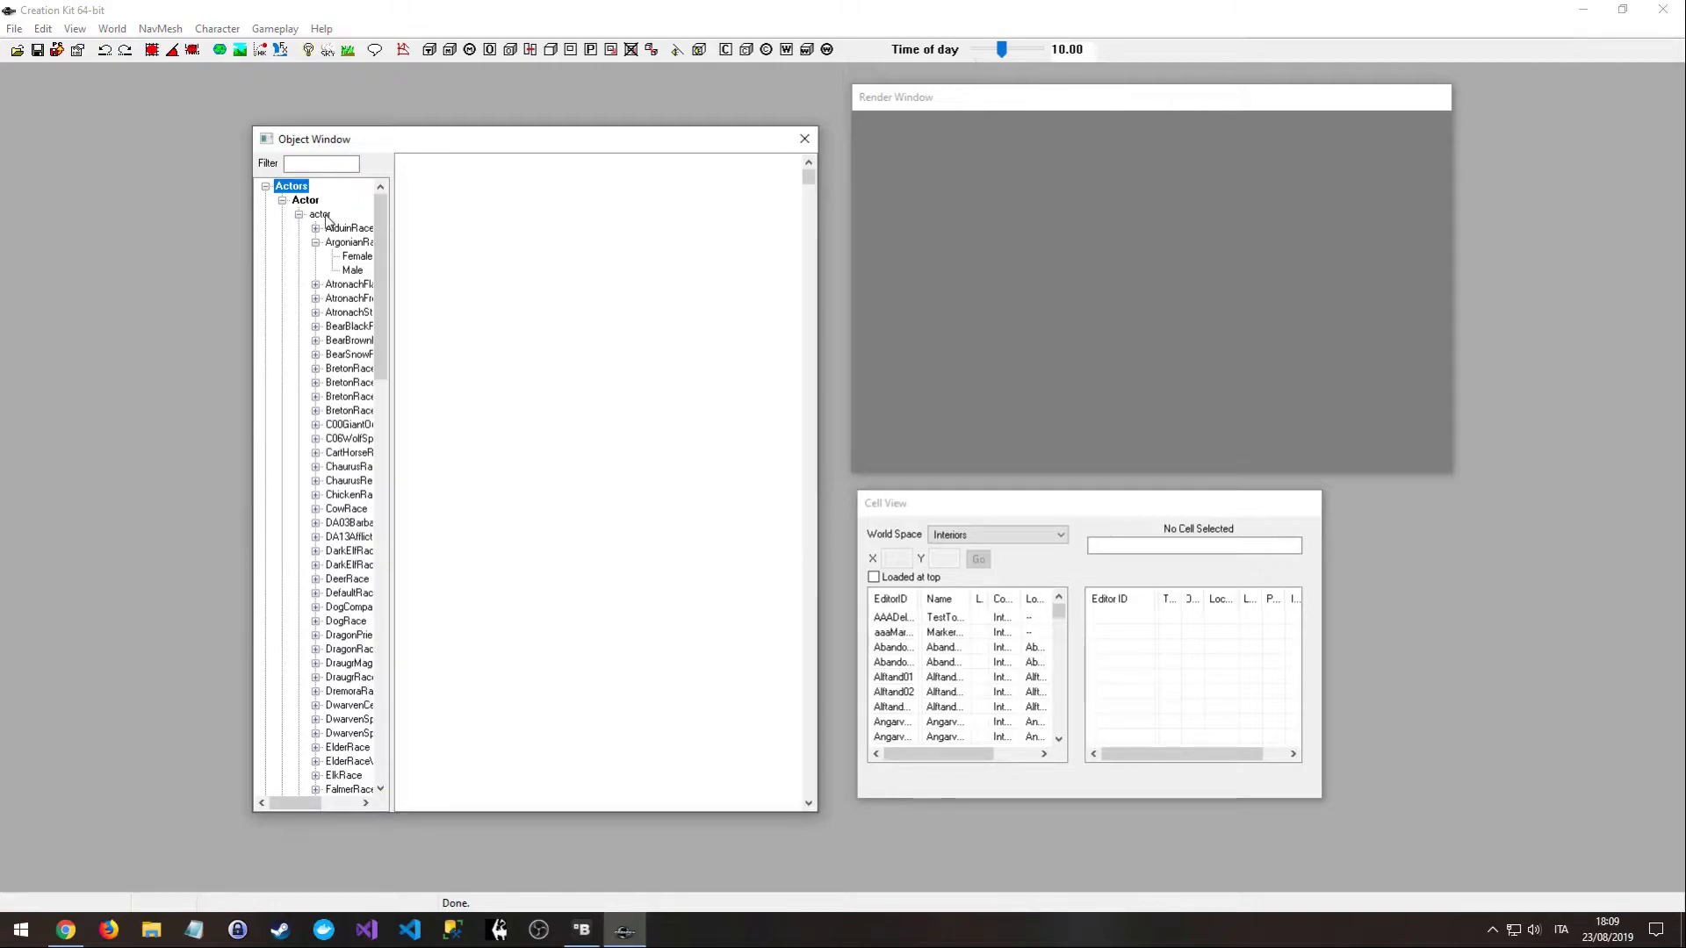
{"action": "key", "text": "Down"}
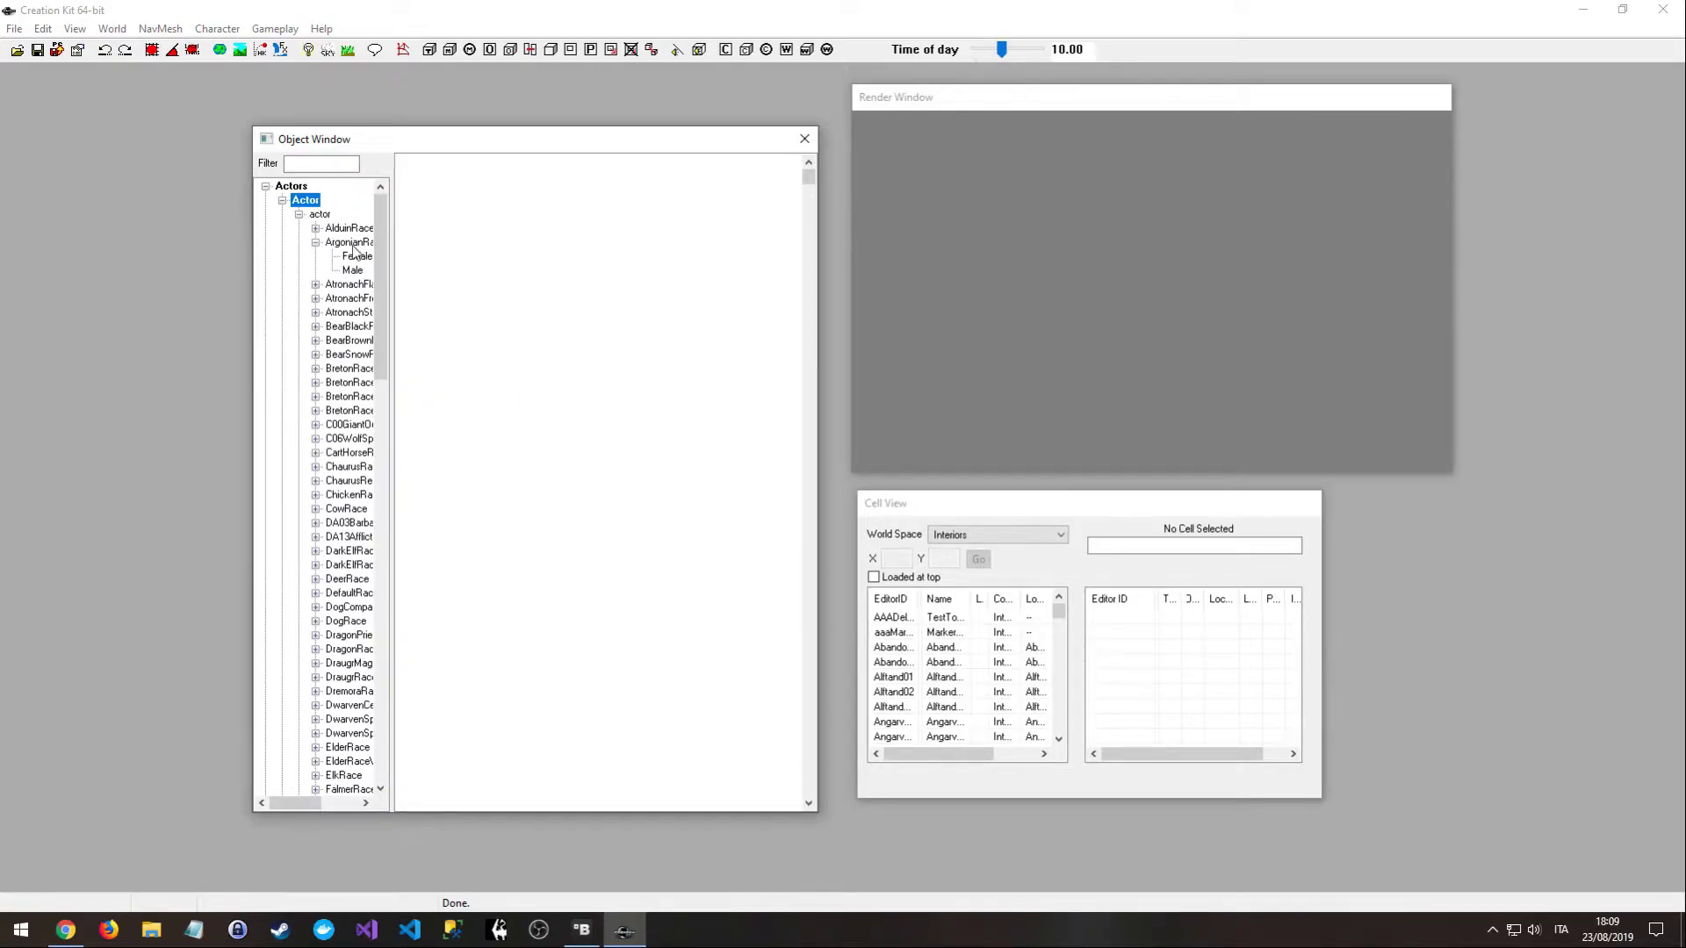
{"action": "left_click", "coordinate": [349, 245]}
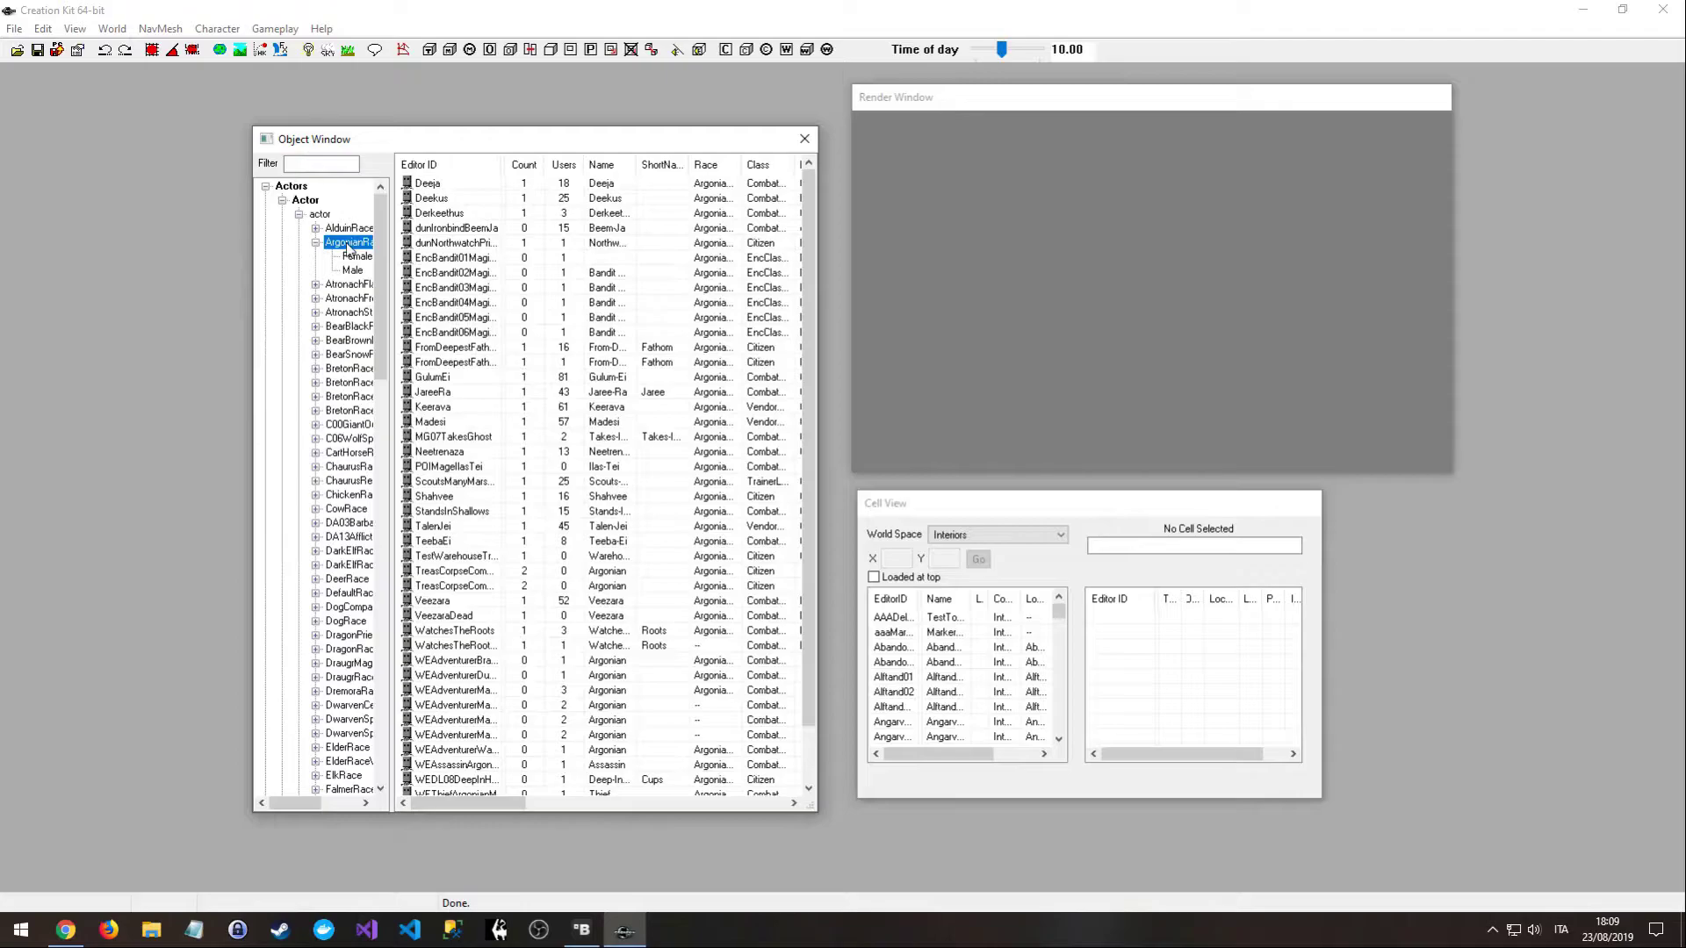
{"action": "left_click", "coordinate": [352, 270]}
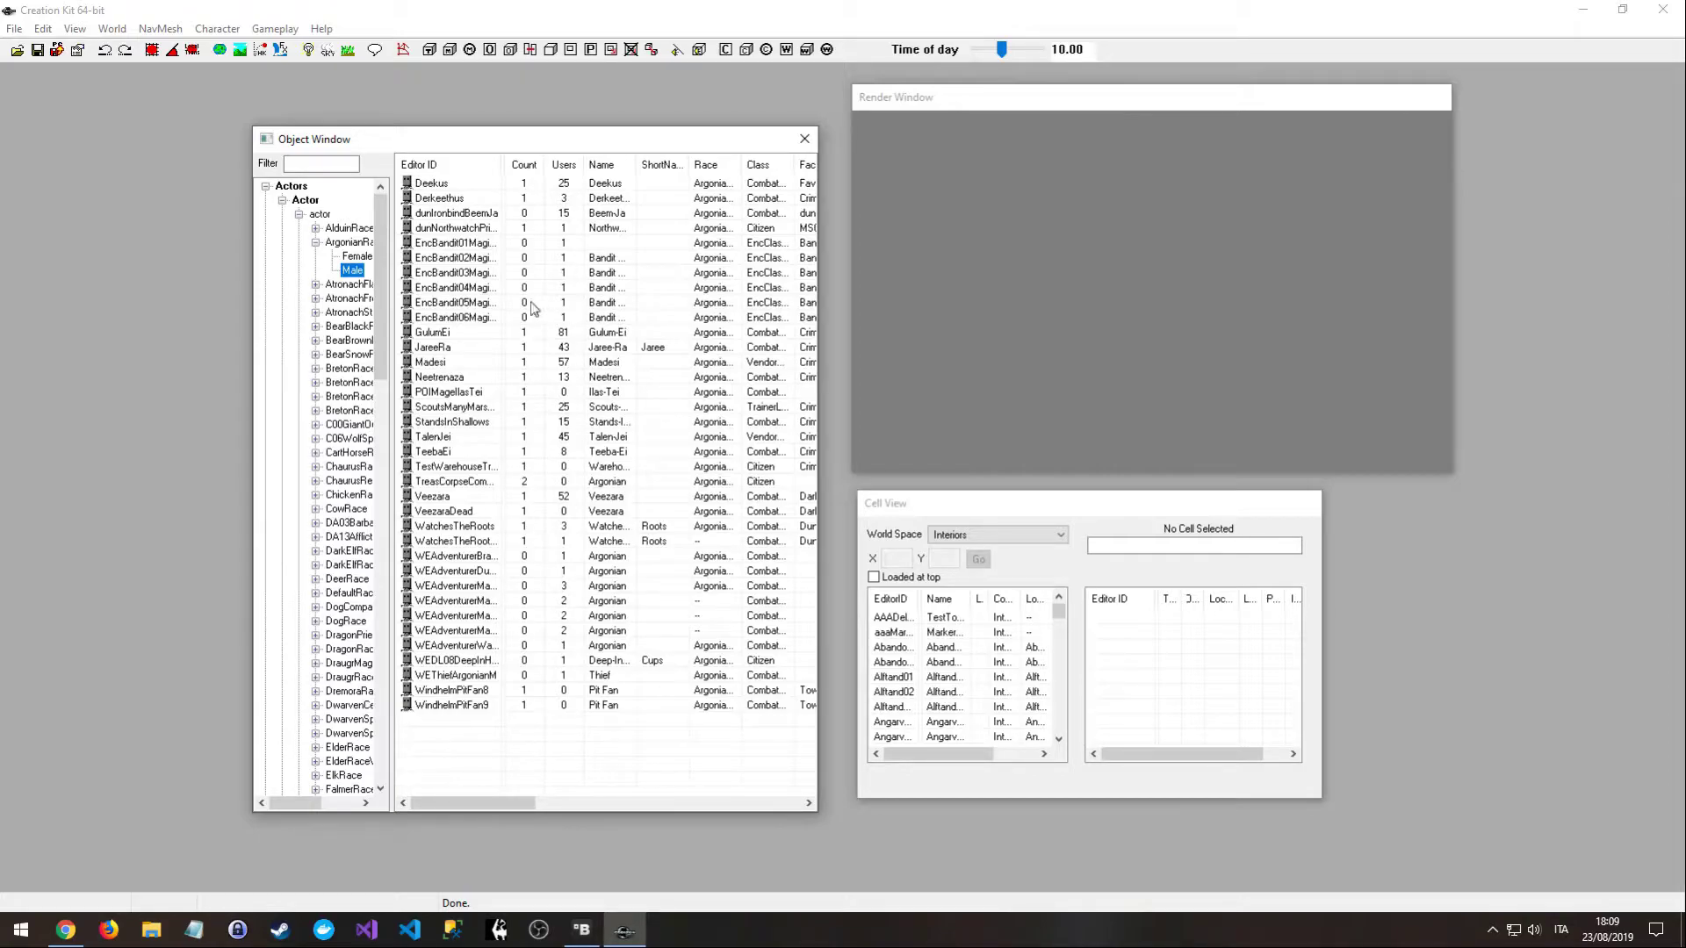
- Create a new actor record with New from the actor list's context menu
{"action": "right_click", "coordinate": [496, 738]}
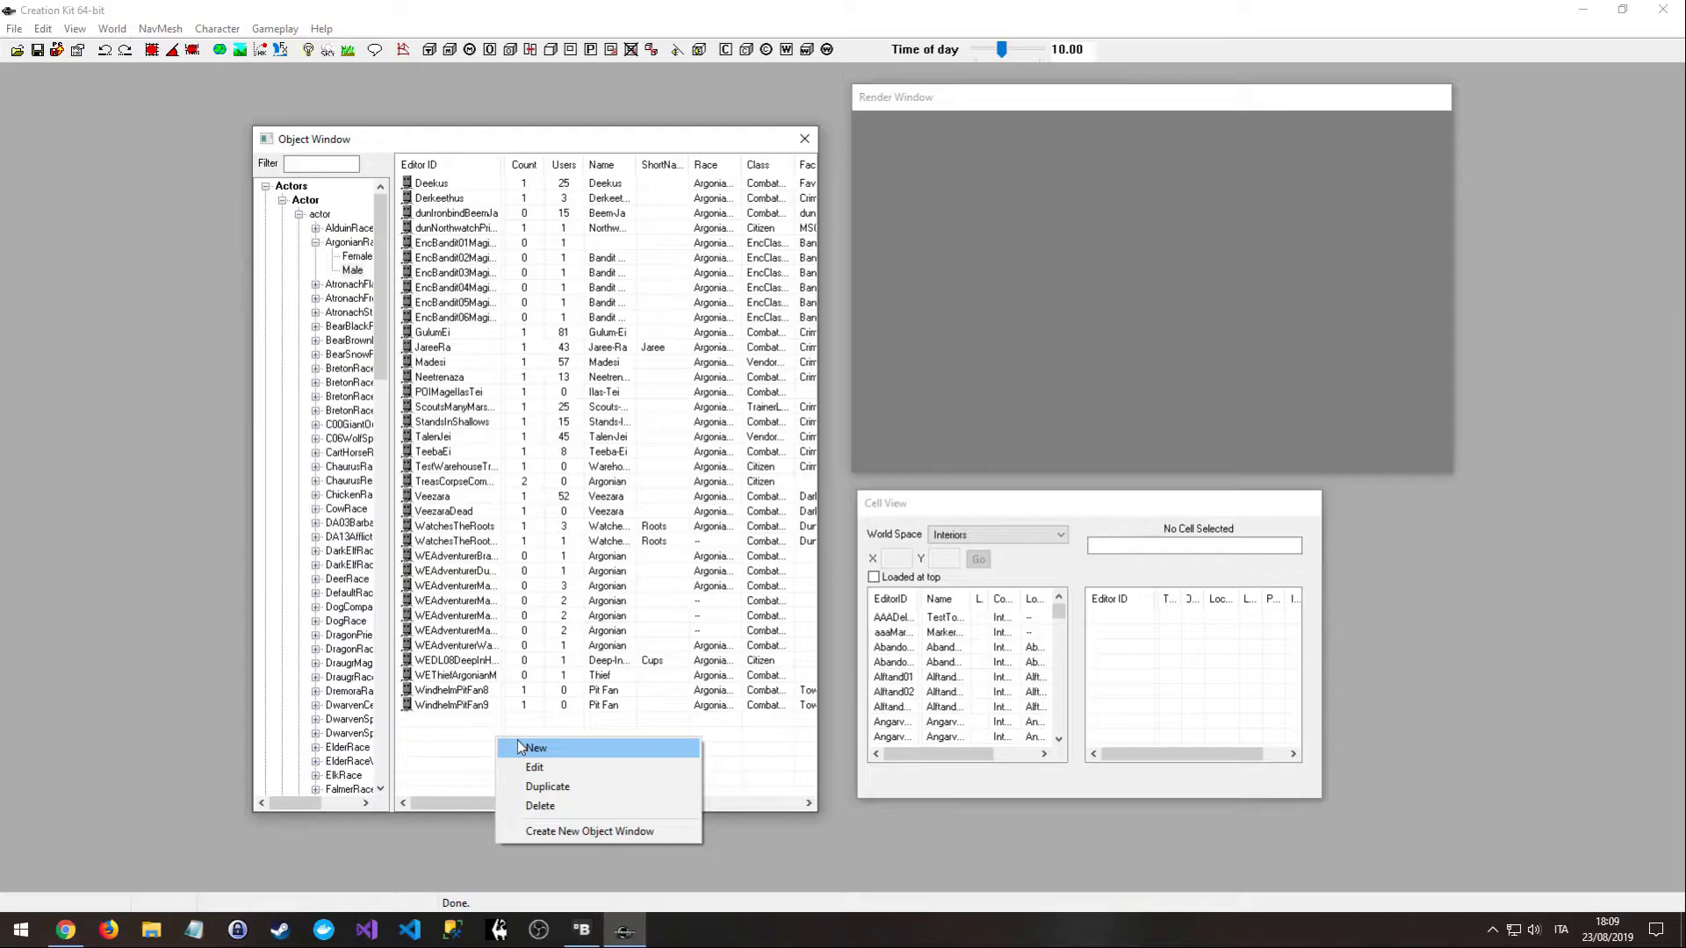
{"action": "left_click", "coordinate": [518, 747]}
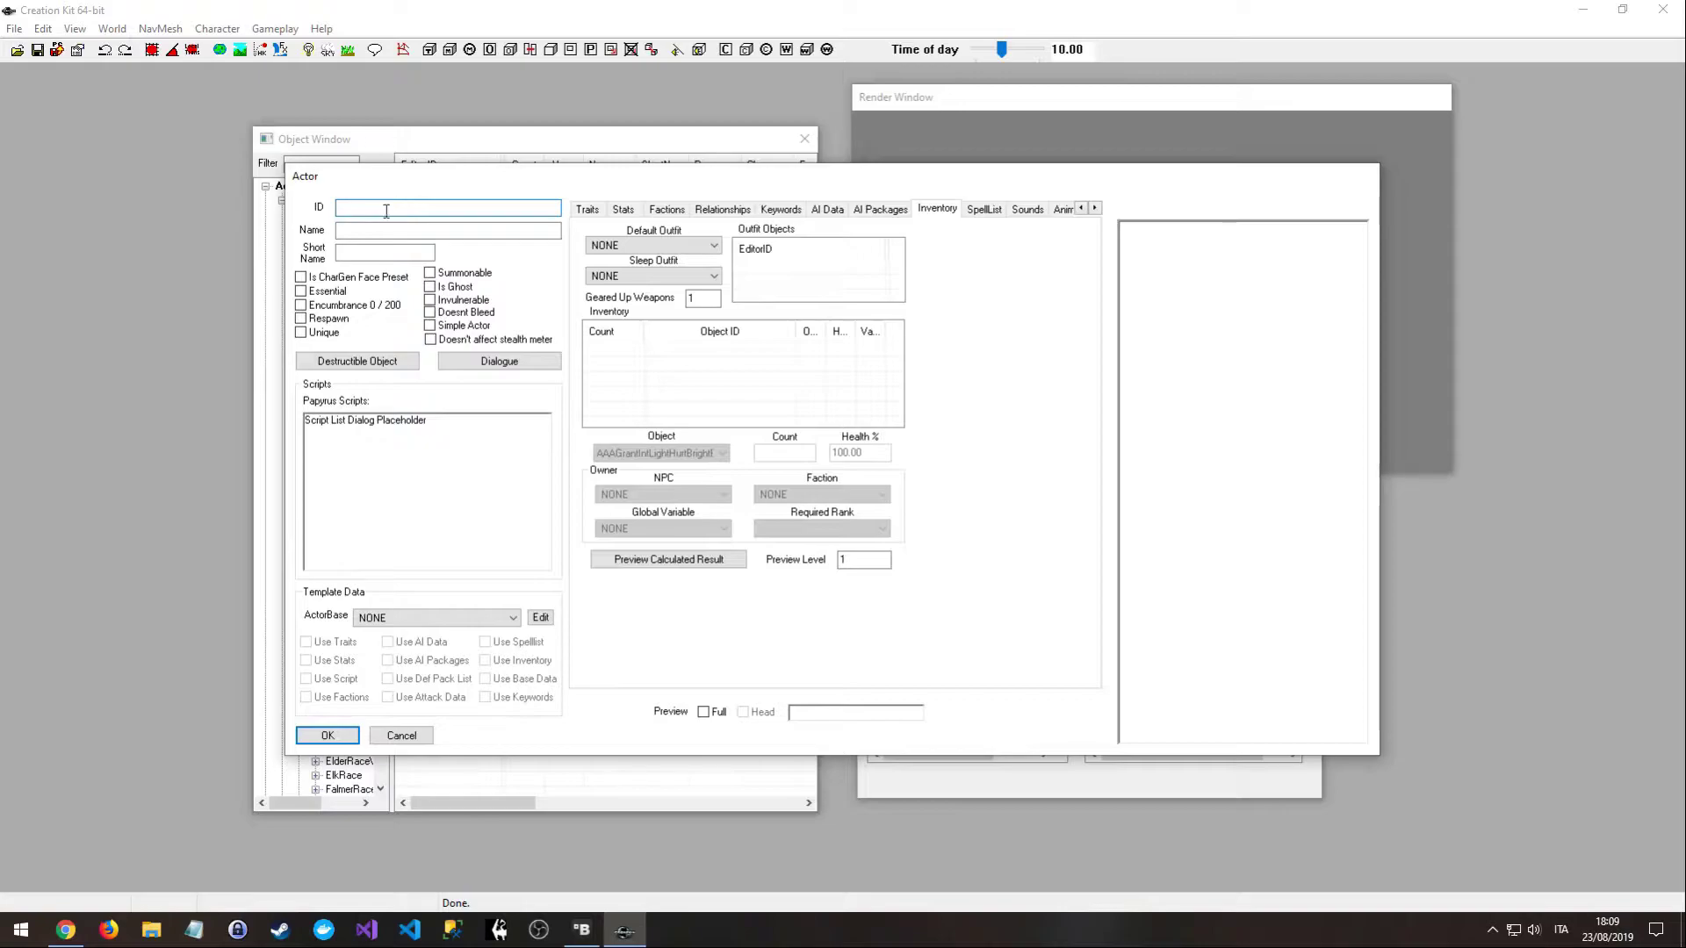
{"action": "left_click", "coordinate": [388, 251]}
- On the Traits tab, leave the race as FoxRace and the skin as NONE
{"action": "left_click", "coordinate": [600, 214]}
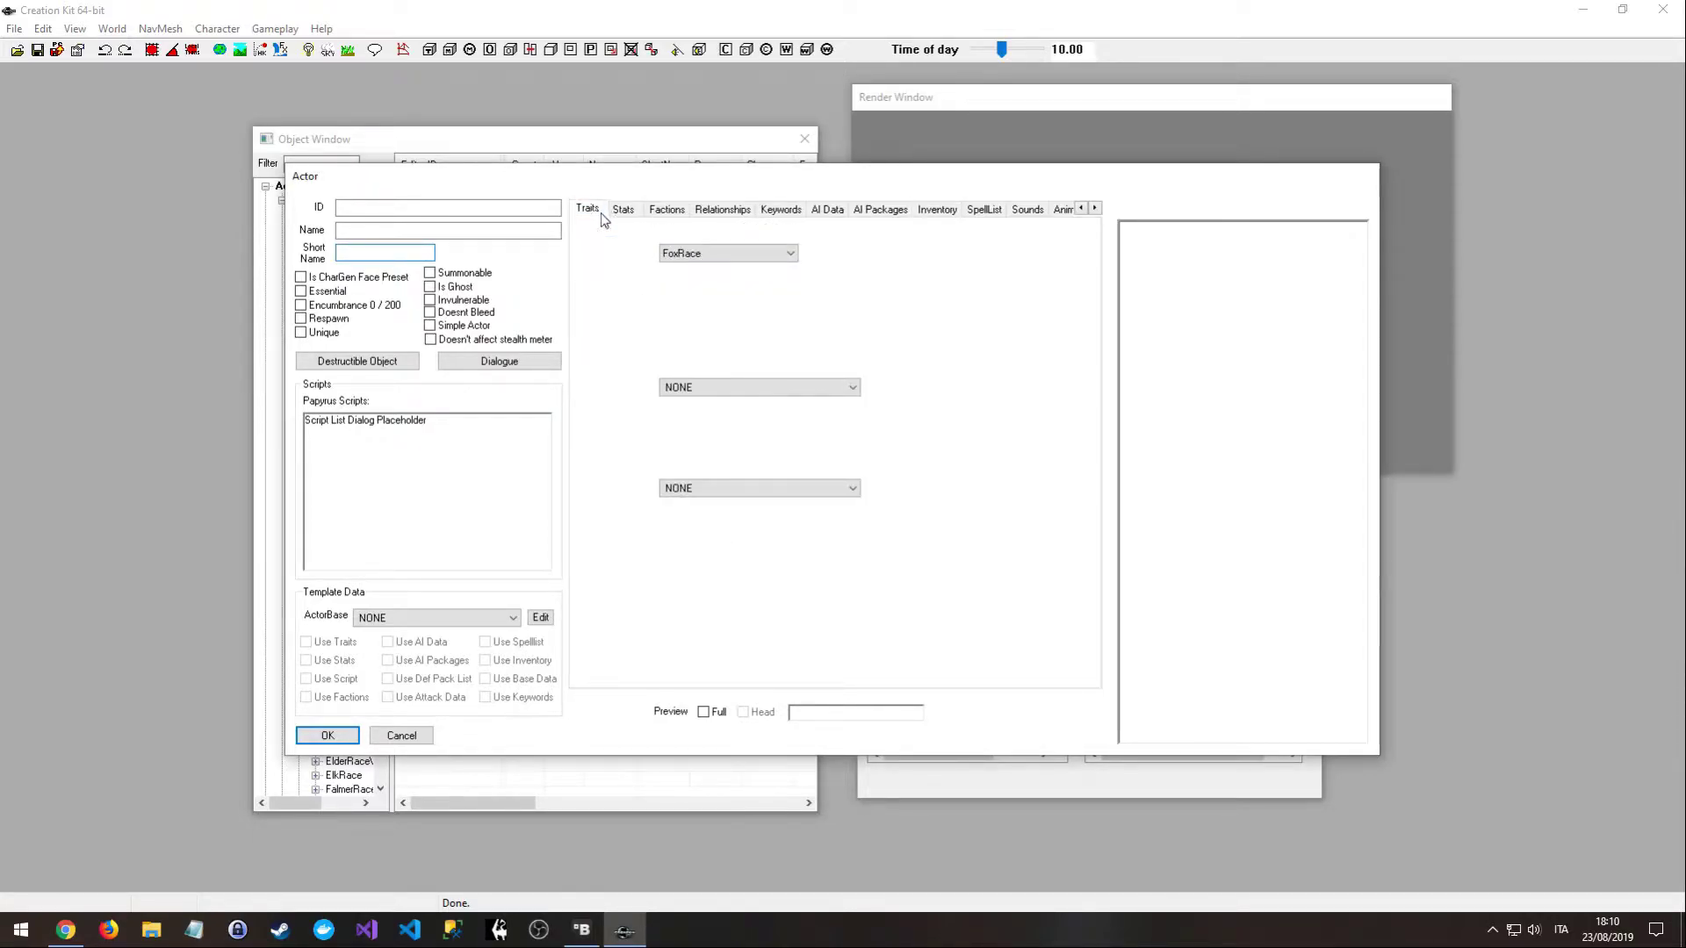
{"action": "left_click", "coordinate": [699, 254]}
{"action": "left_click", "coordinate": [699, 264]}
{"action": "left_click", "coordinate": [699, 275]}
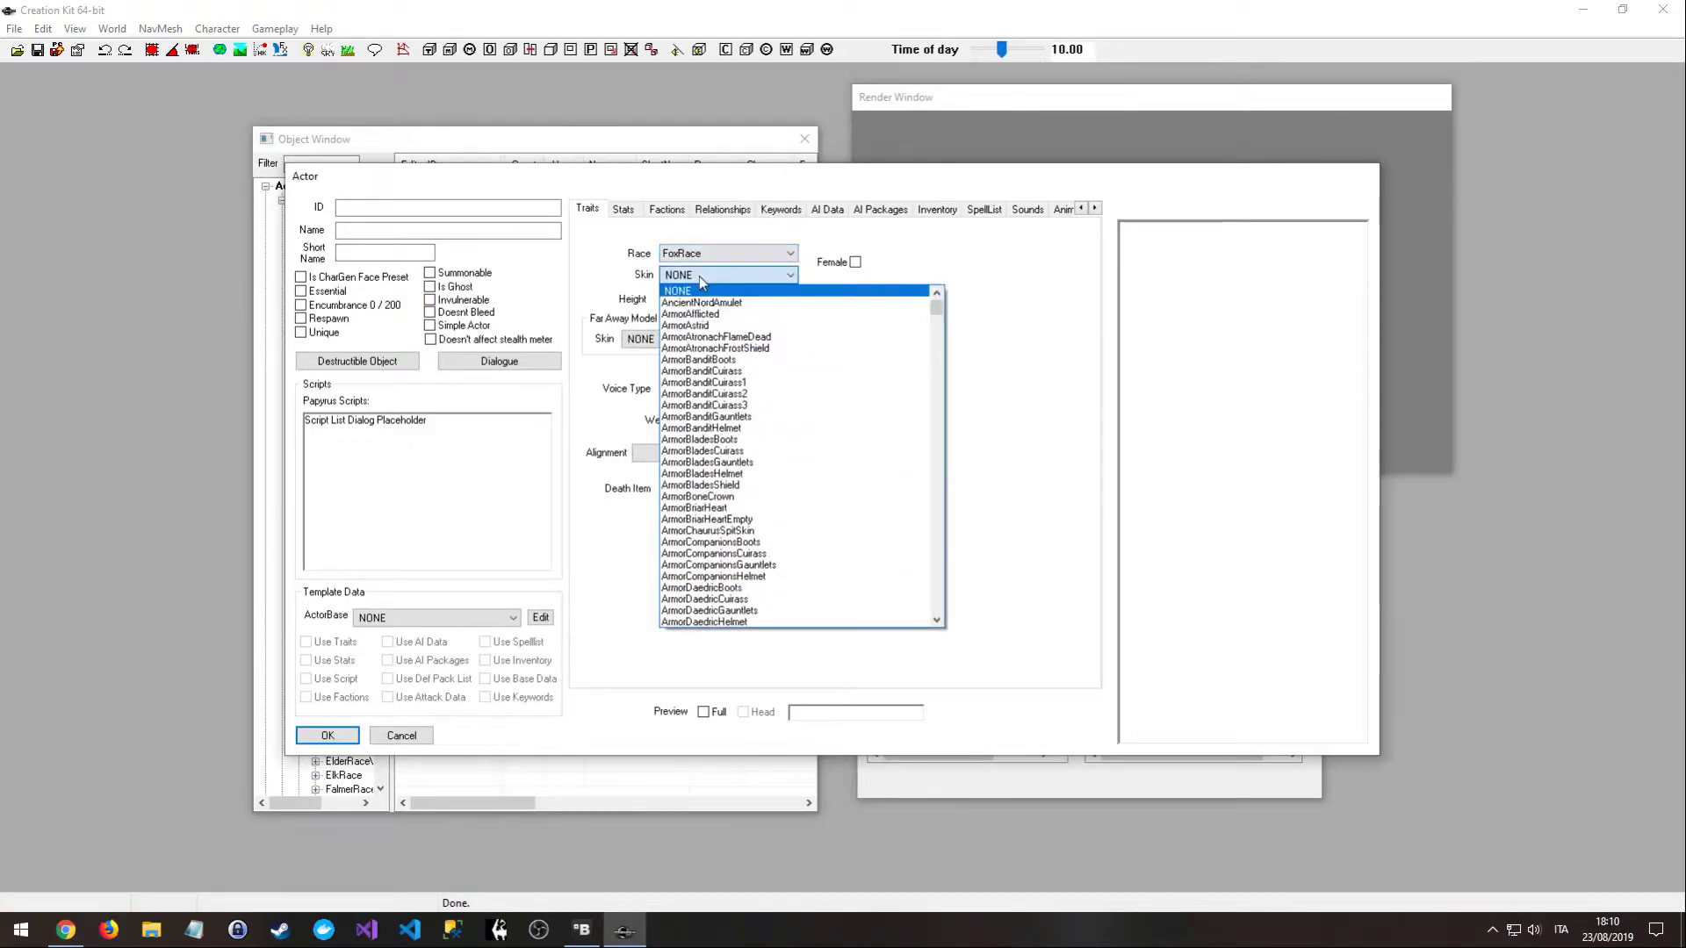
{"action": "left_click", "coordinate": [699, 276]}
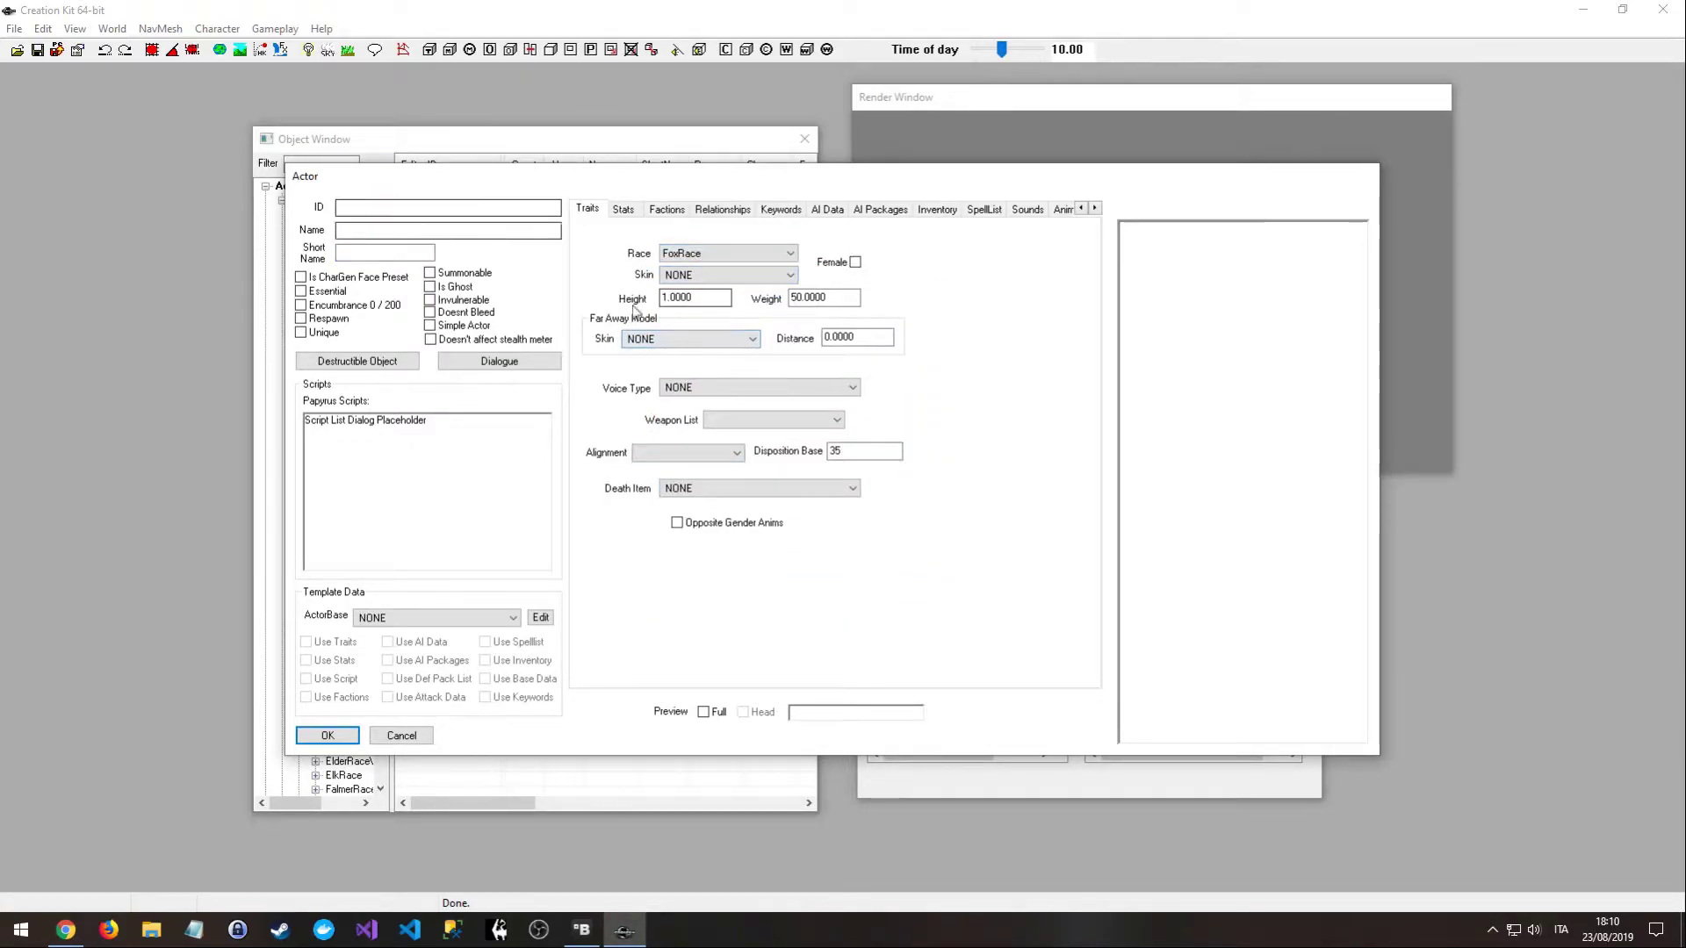
- Give the actor ID ArgonianRobert and name Robert, and mark it Essential and Unique
{"action": "left_click", "coordinate": [387, 206]}
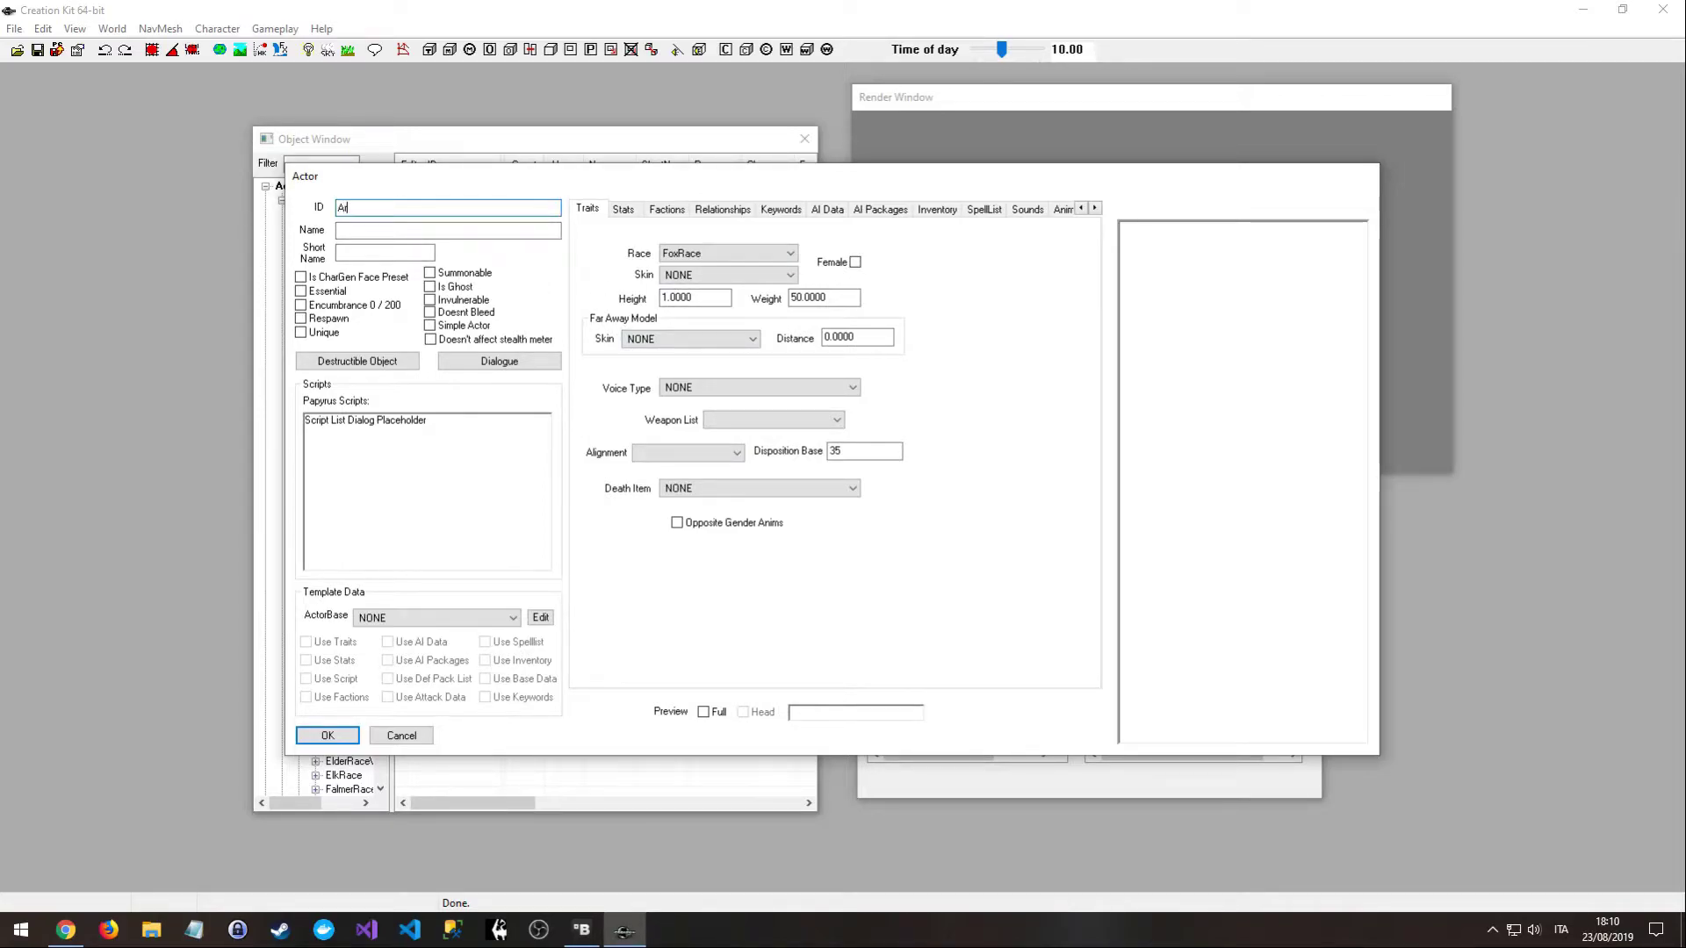
{"action": "type", "text": "ArgonianRobert"}
{"action": "key", "text": "Tab"}
{"action": "type", "text": "Robe"}
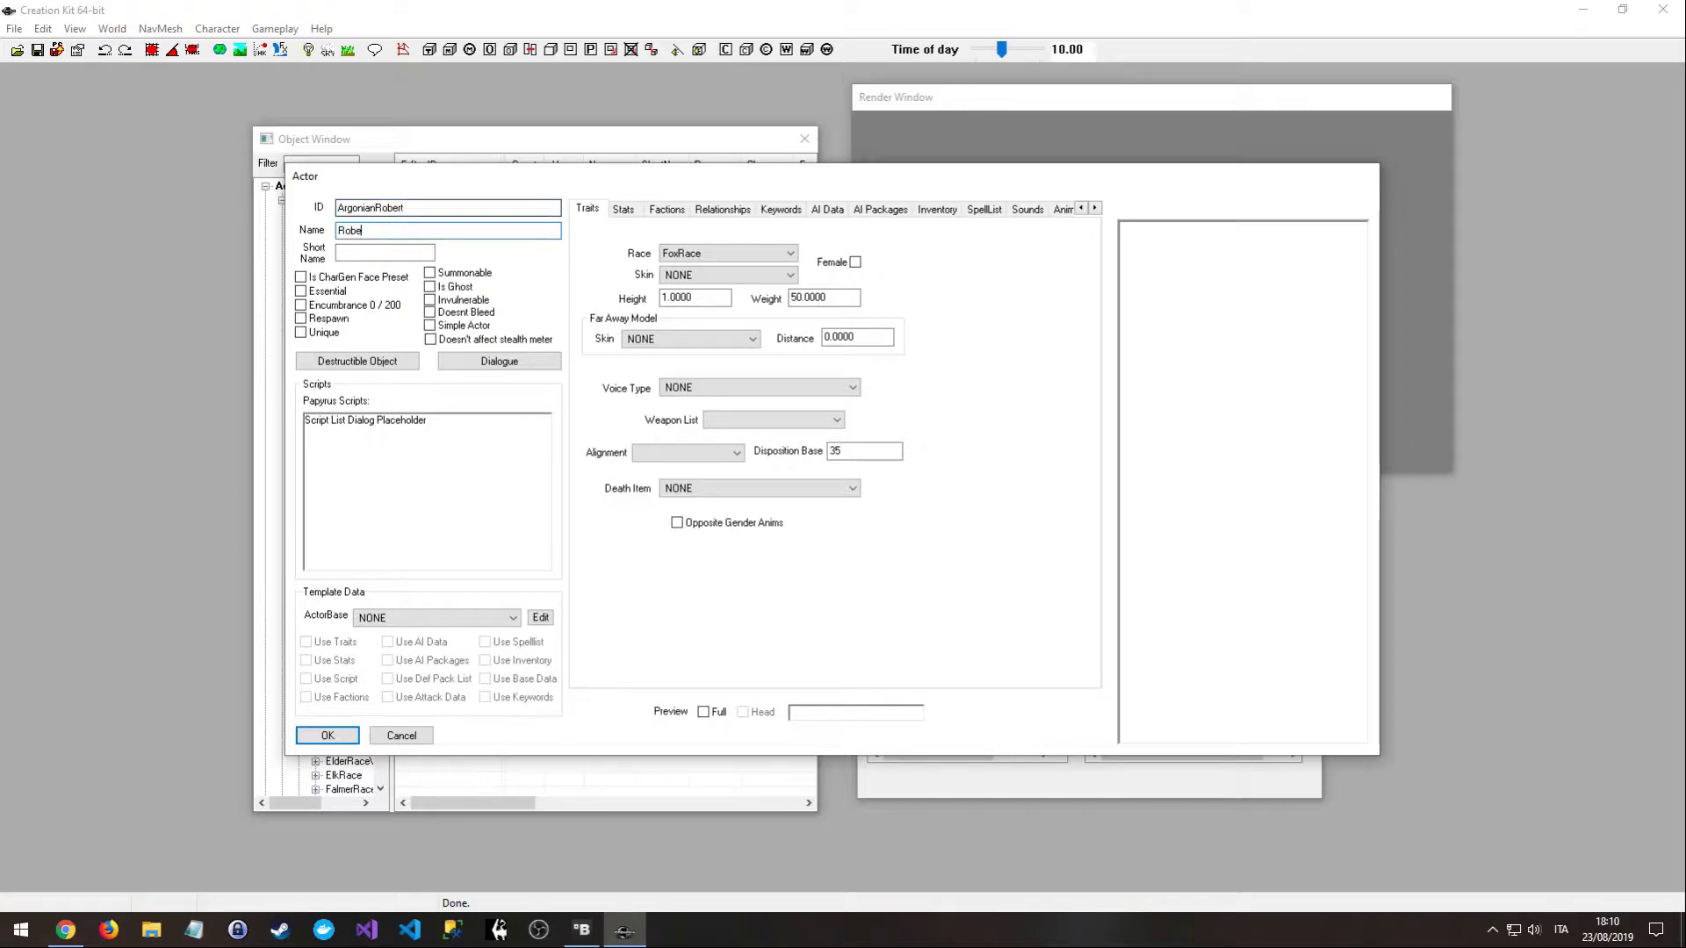
{"action": "type", "text": "rt"}
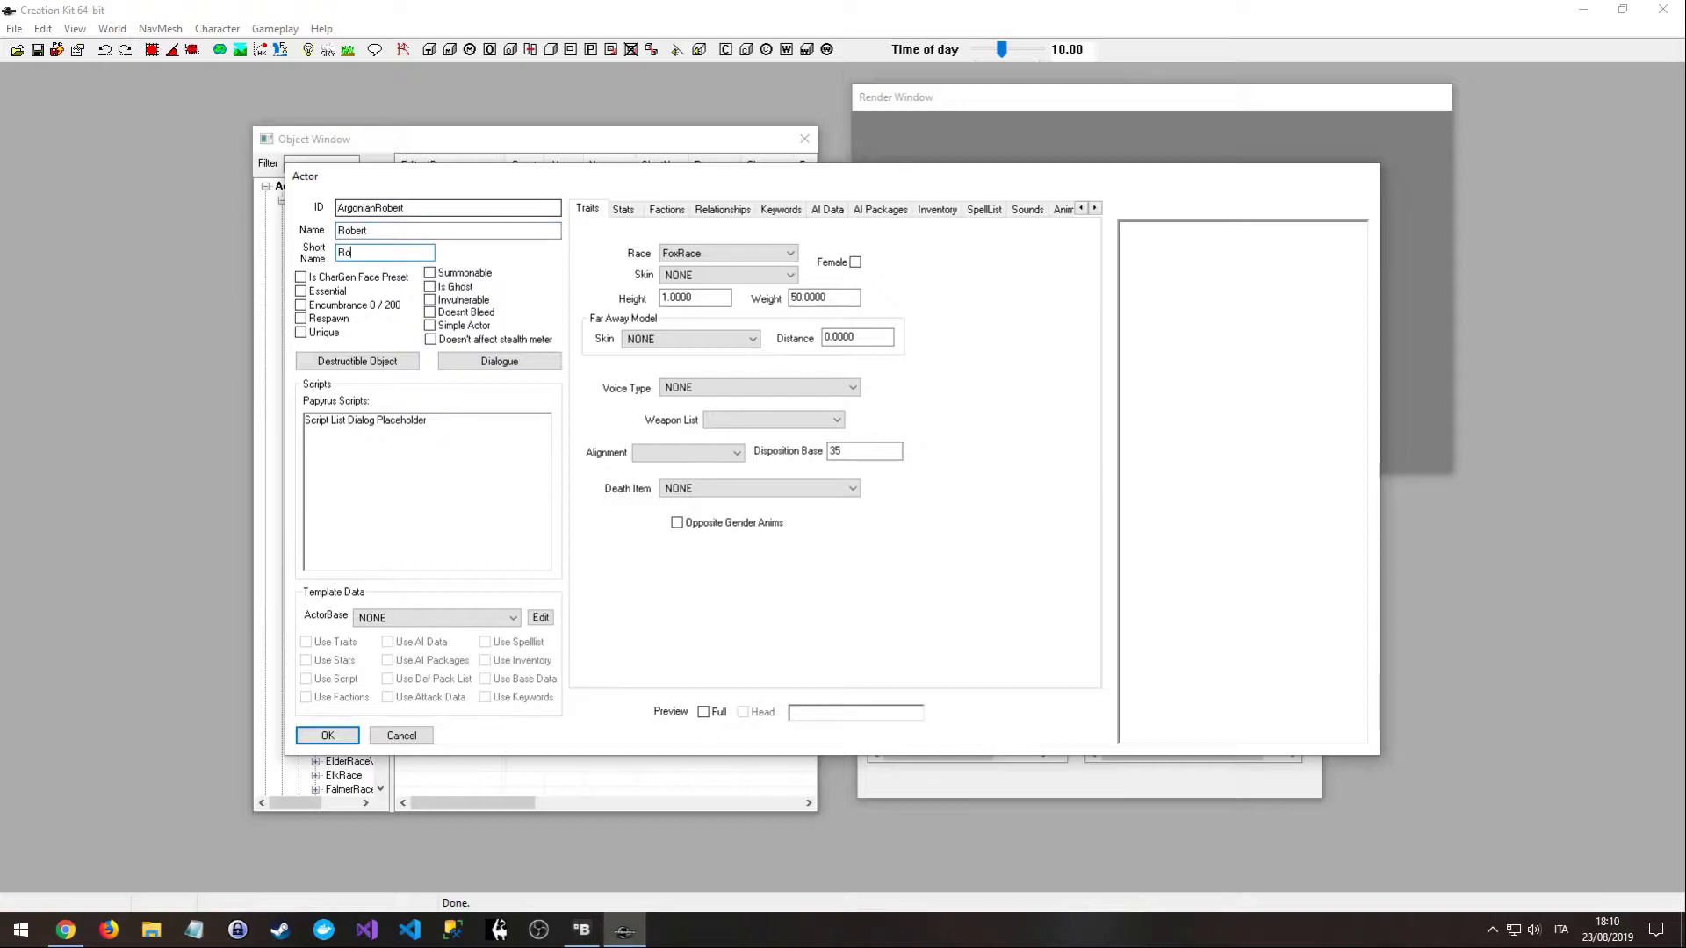
{"action": "left_click", "coordinate": [330, 299]}
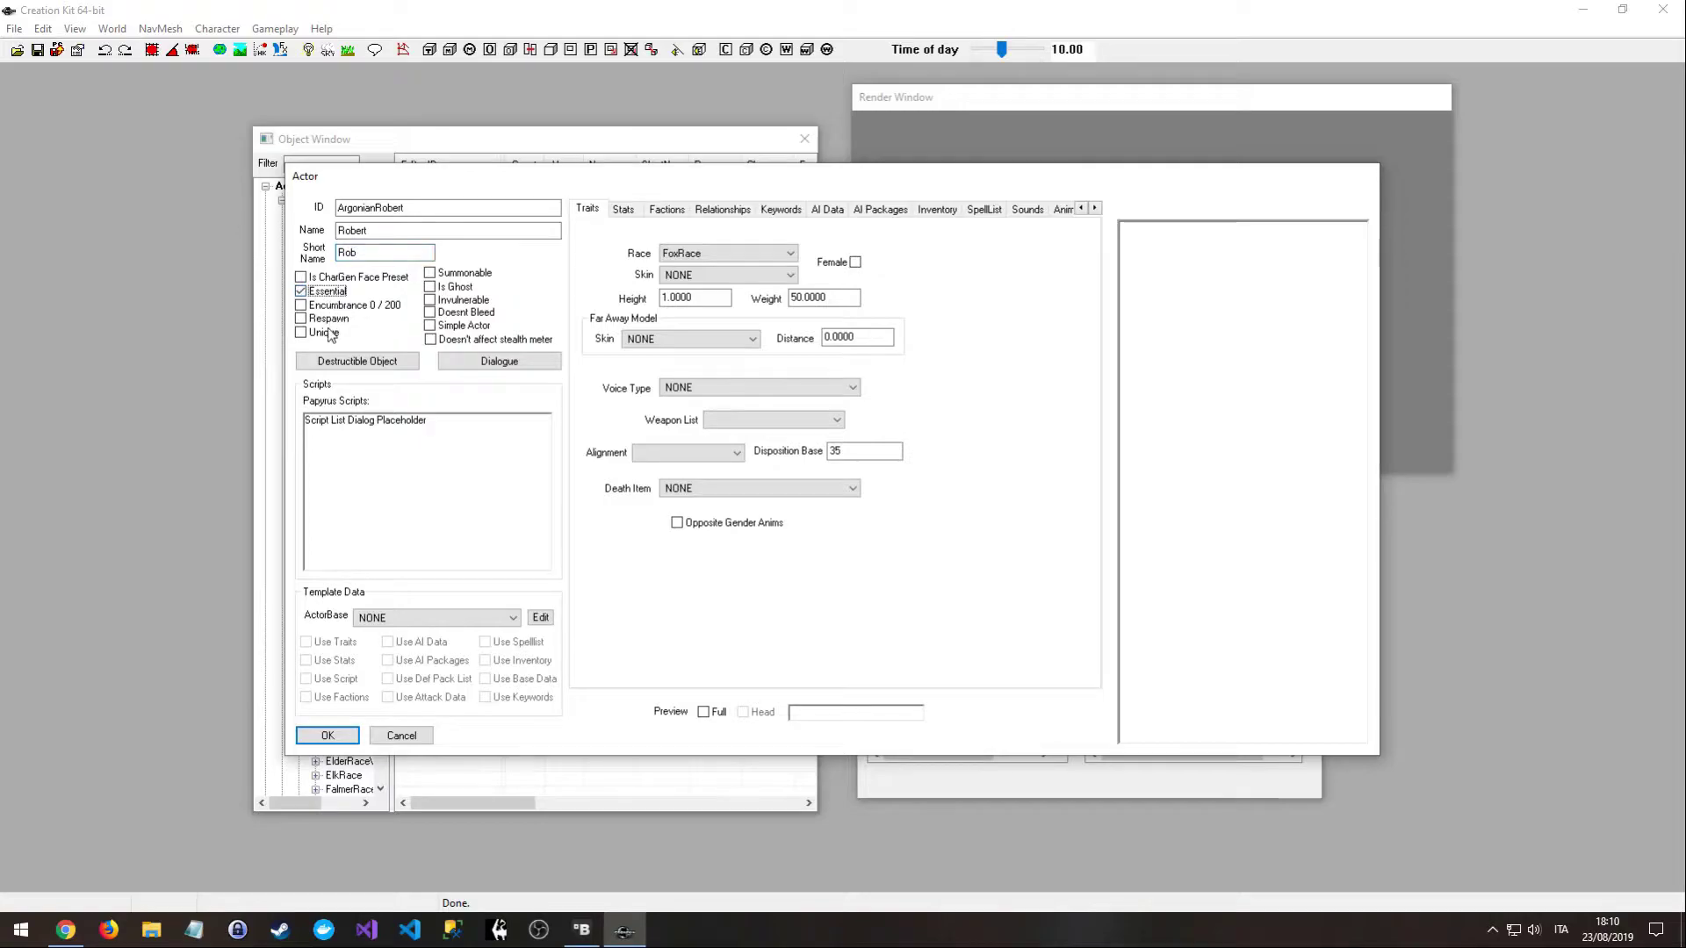
{"action": "left_click", "coordinate": [329, 335]}
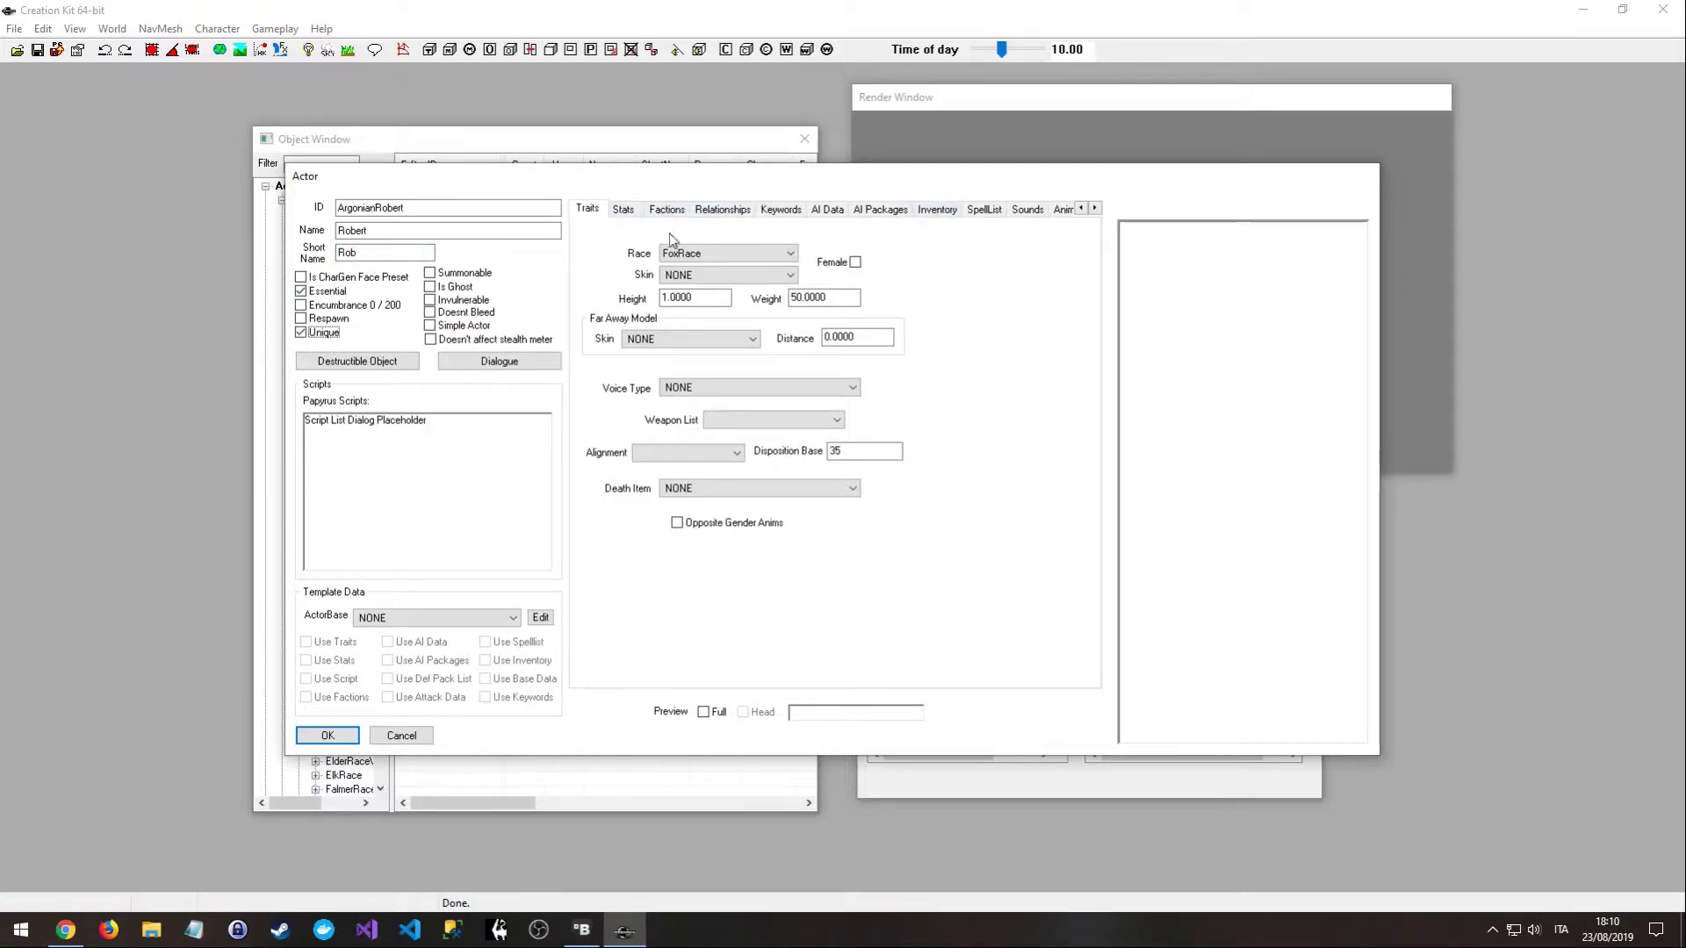
- Set Robert's race to ArgonianRace
{"action": "left_click", "coordinate": [703, 256]}
{"action": "scroll", "coordinate": [755, 470], "scroll_direction": "up", "scroll_amount": 3}
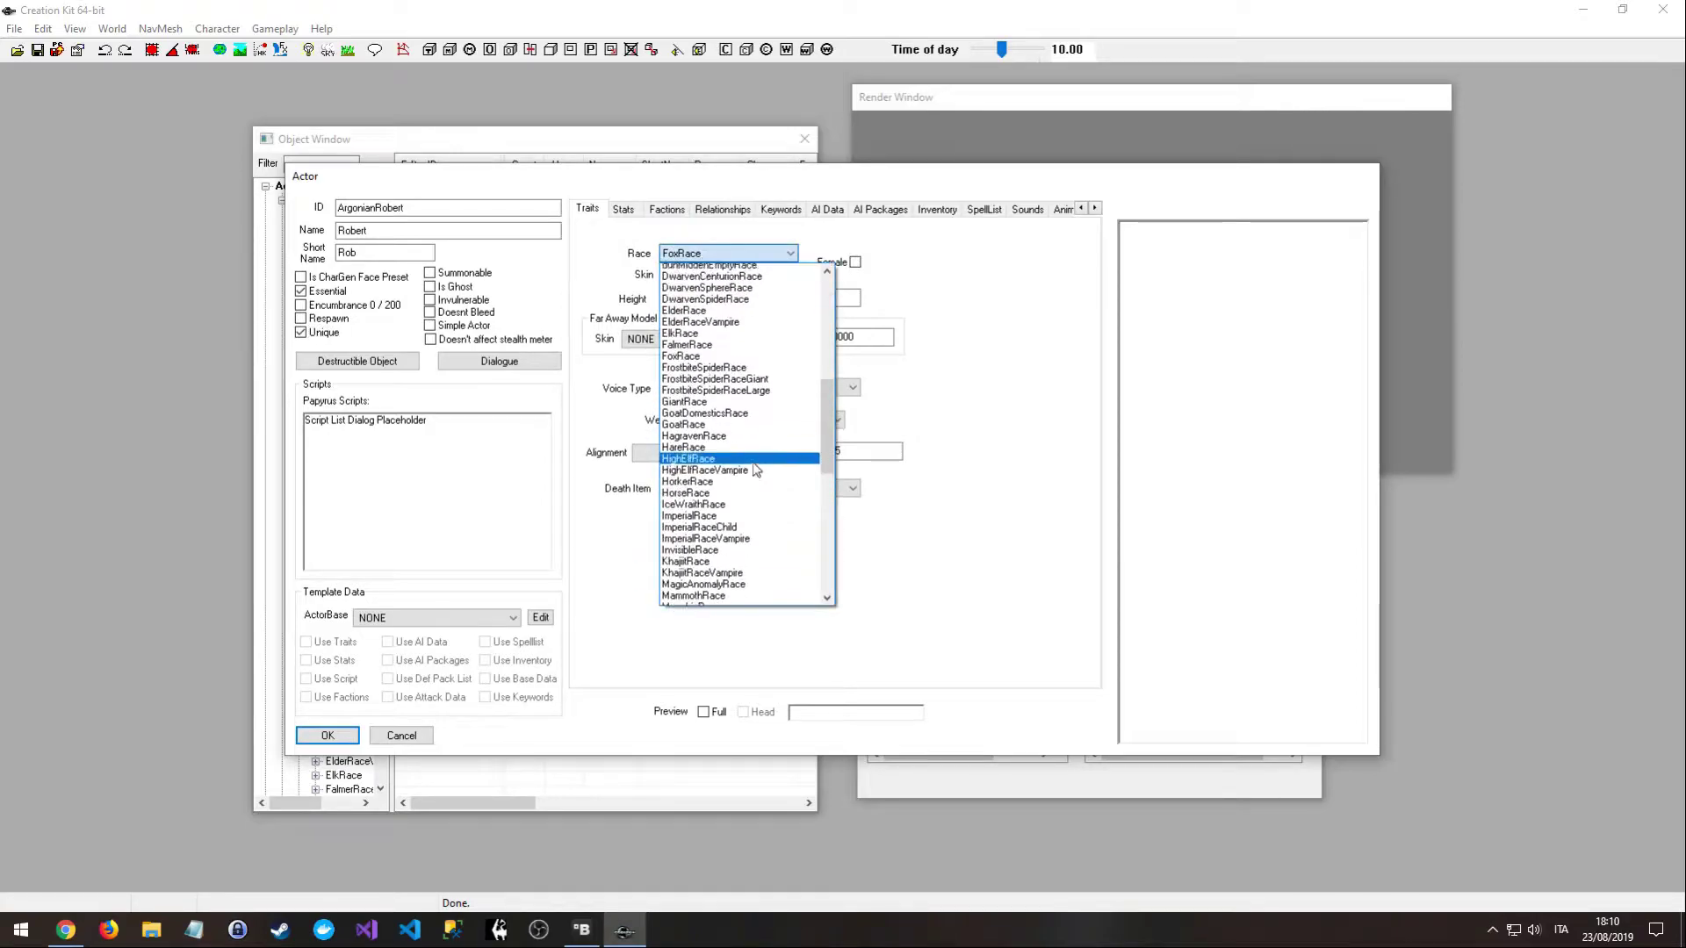
{"action": "scroll", "coordinate": [755, 470], "scroll_direction": "up", "scroll_amount": 13}
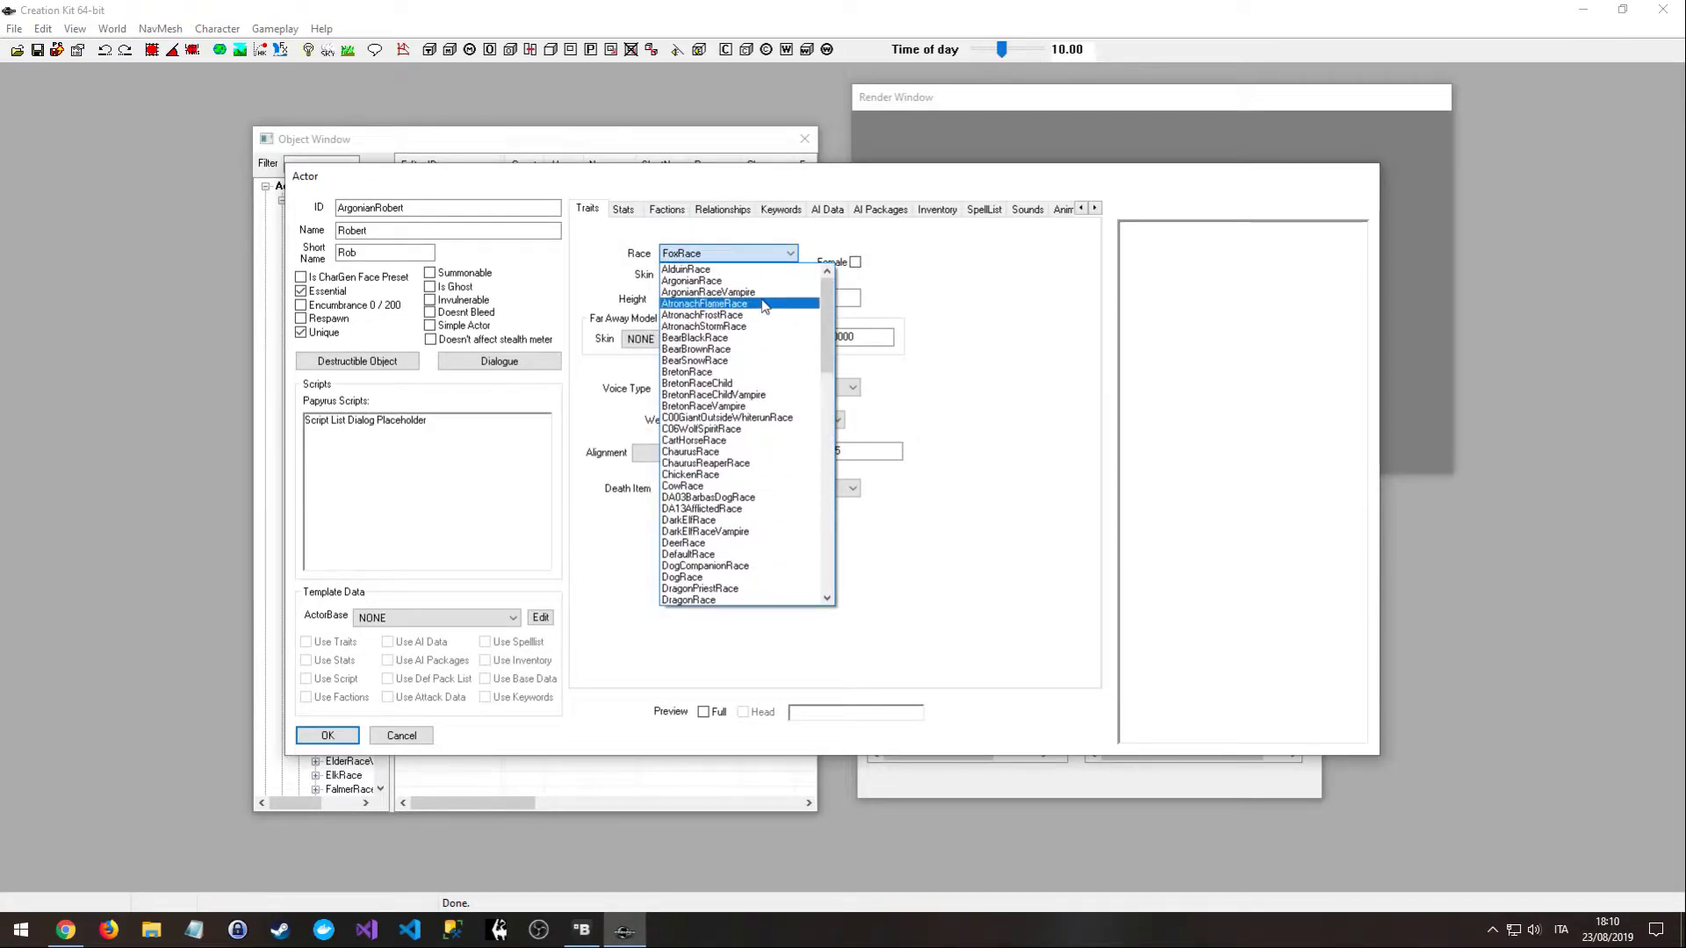
{"action": "left_click", "coordinate": [746, 281]}
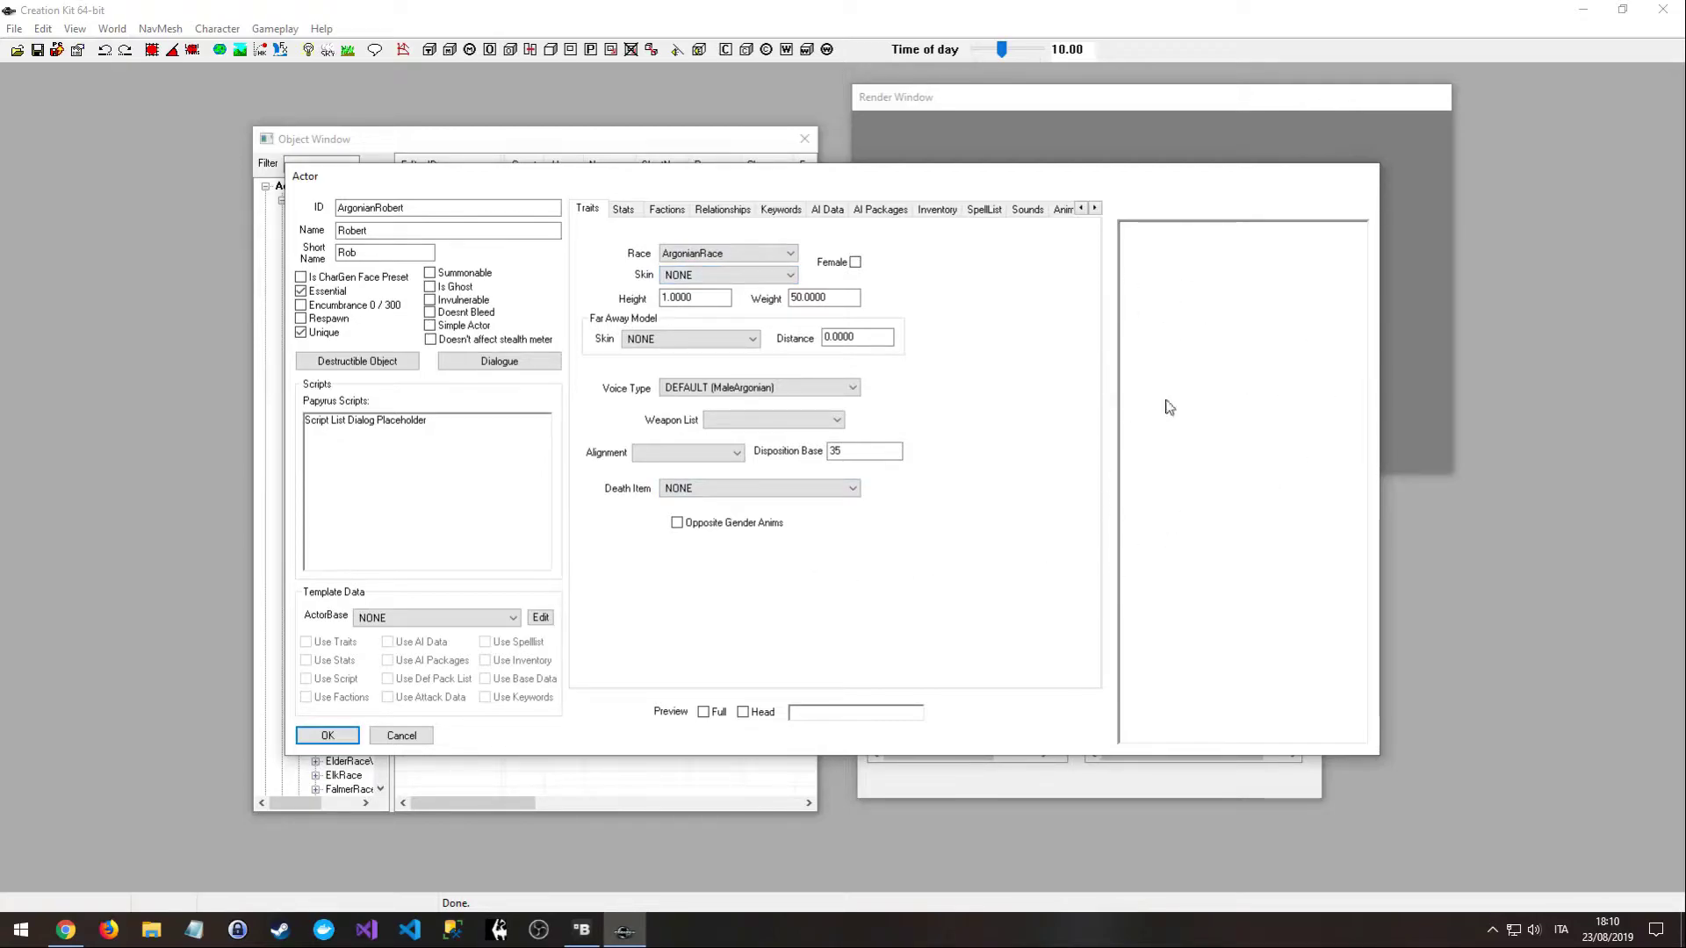
- Enable Preview Full, dismiss the texture warnings, and angle the preview to a three-quarter side view
{"action": "left_click", "coordinate": [703, 712]}
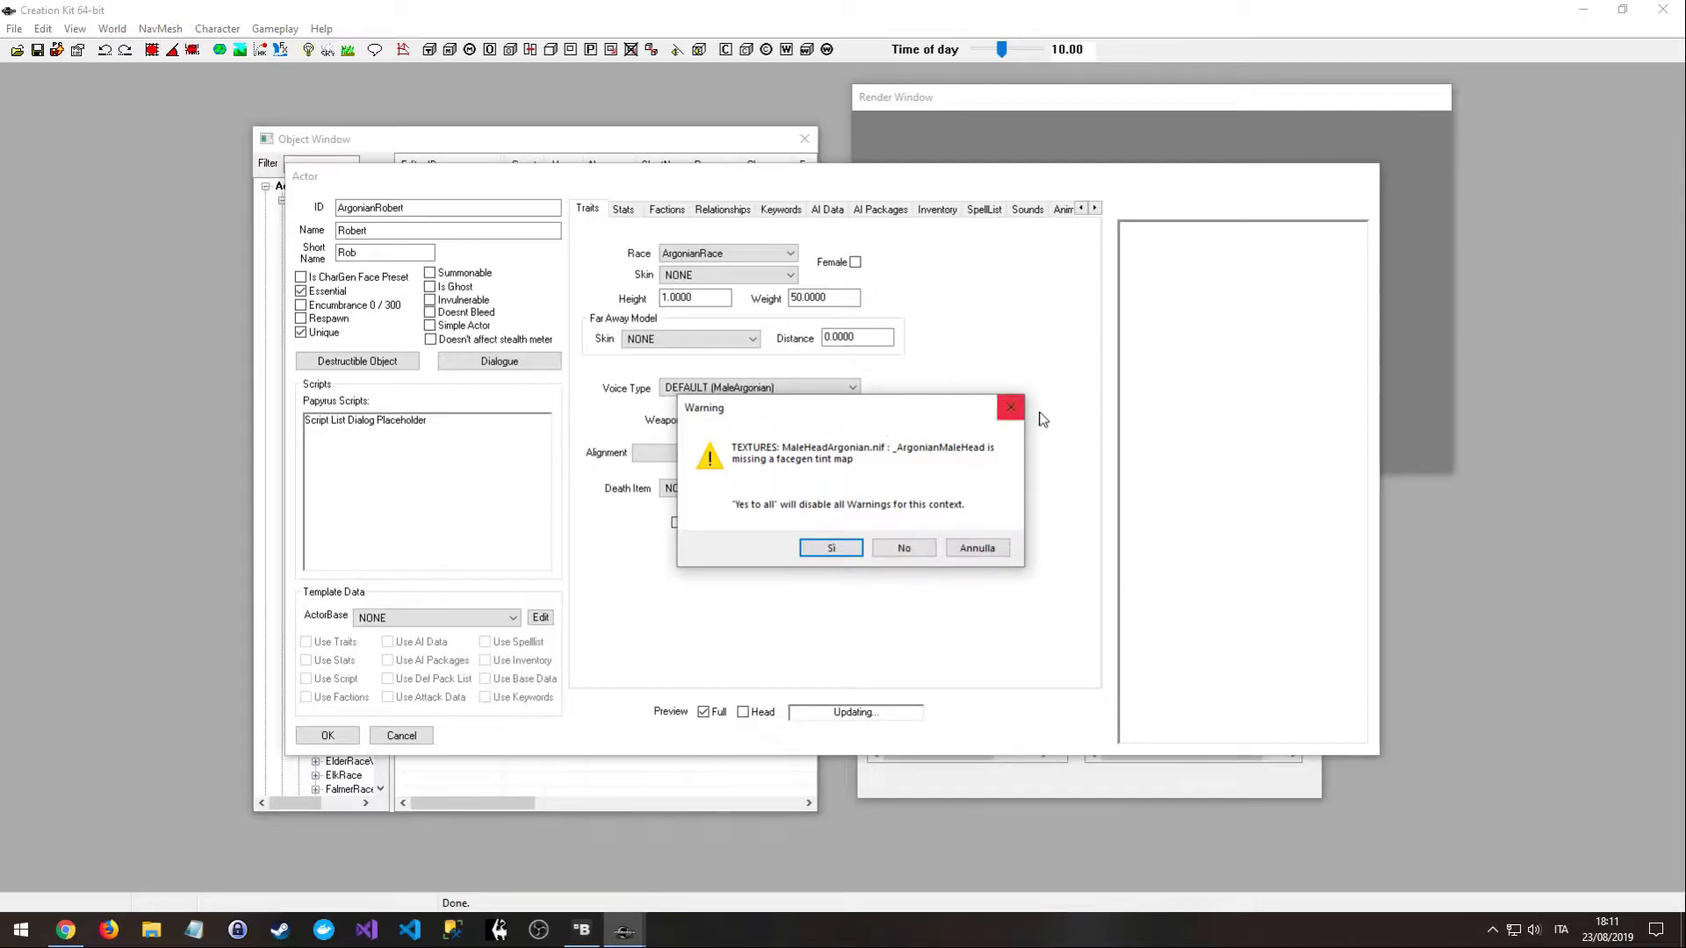
{"action": "left_click", "coordinate": [1010, 406]}
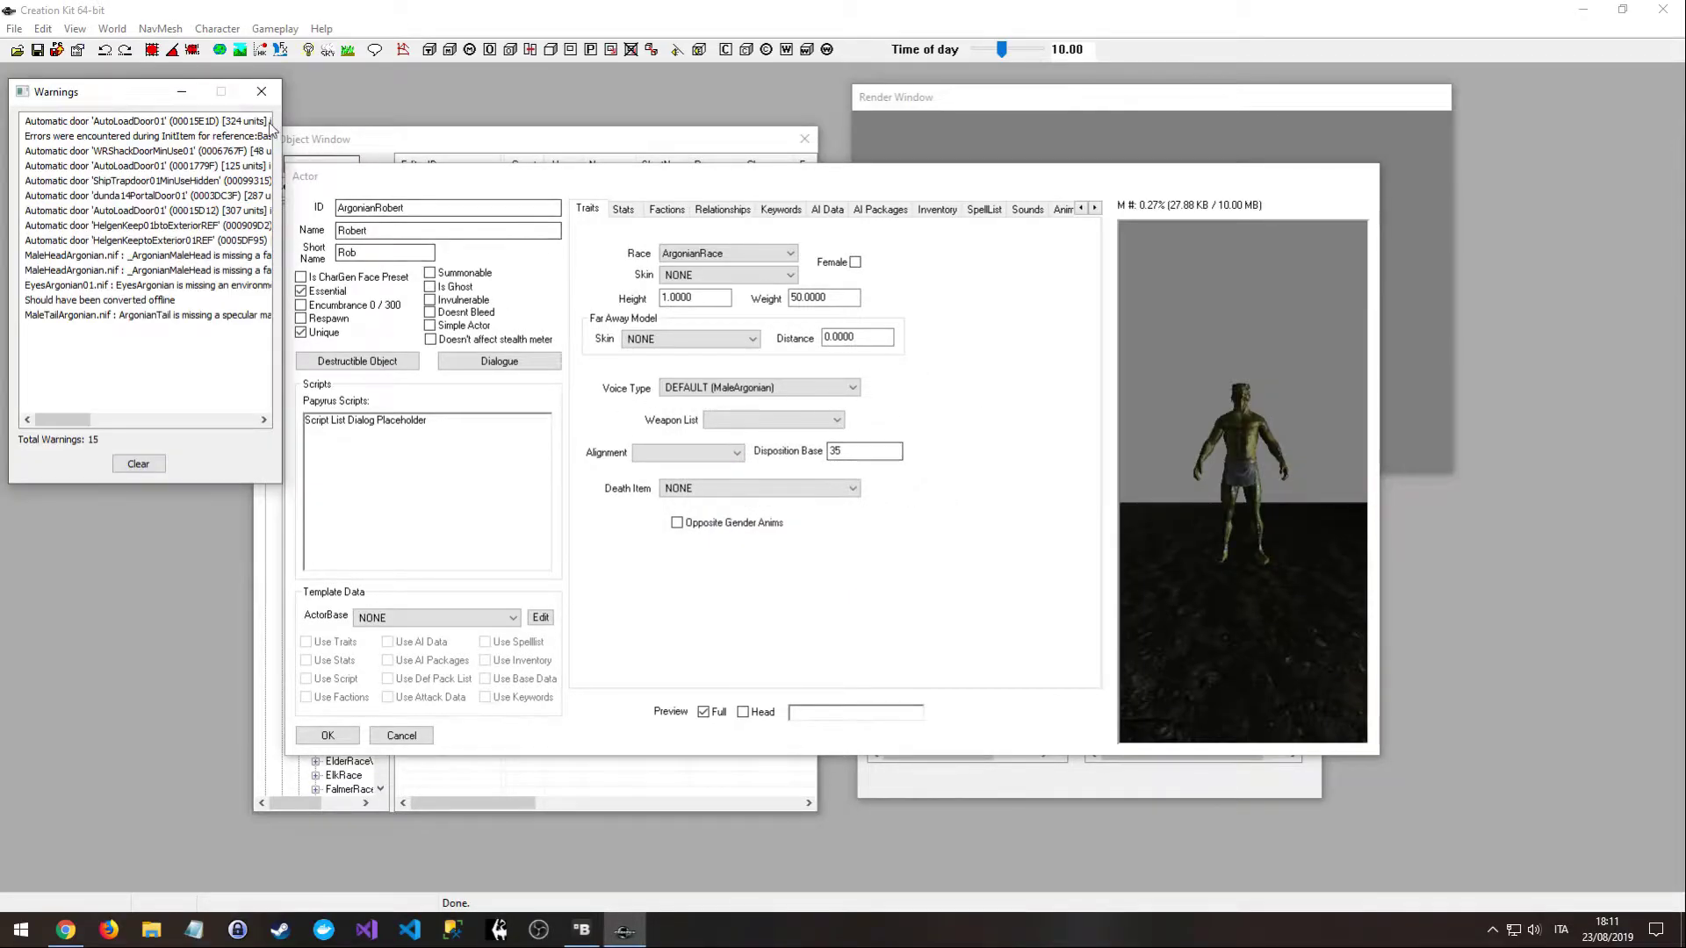
{"action": "left_click", "coordinate": [262, 93]}
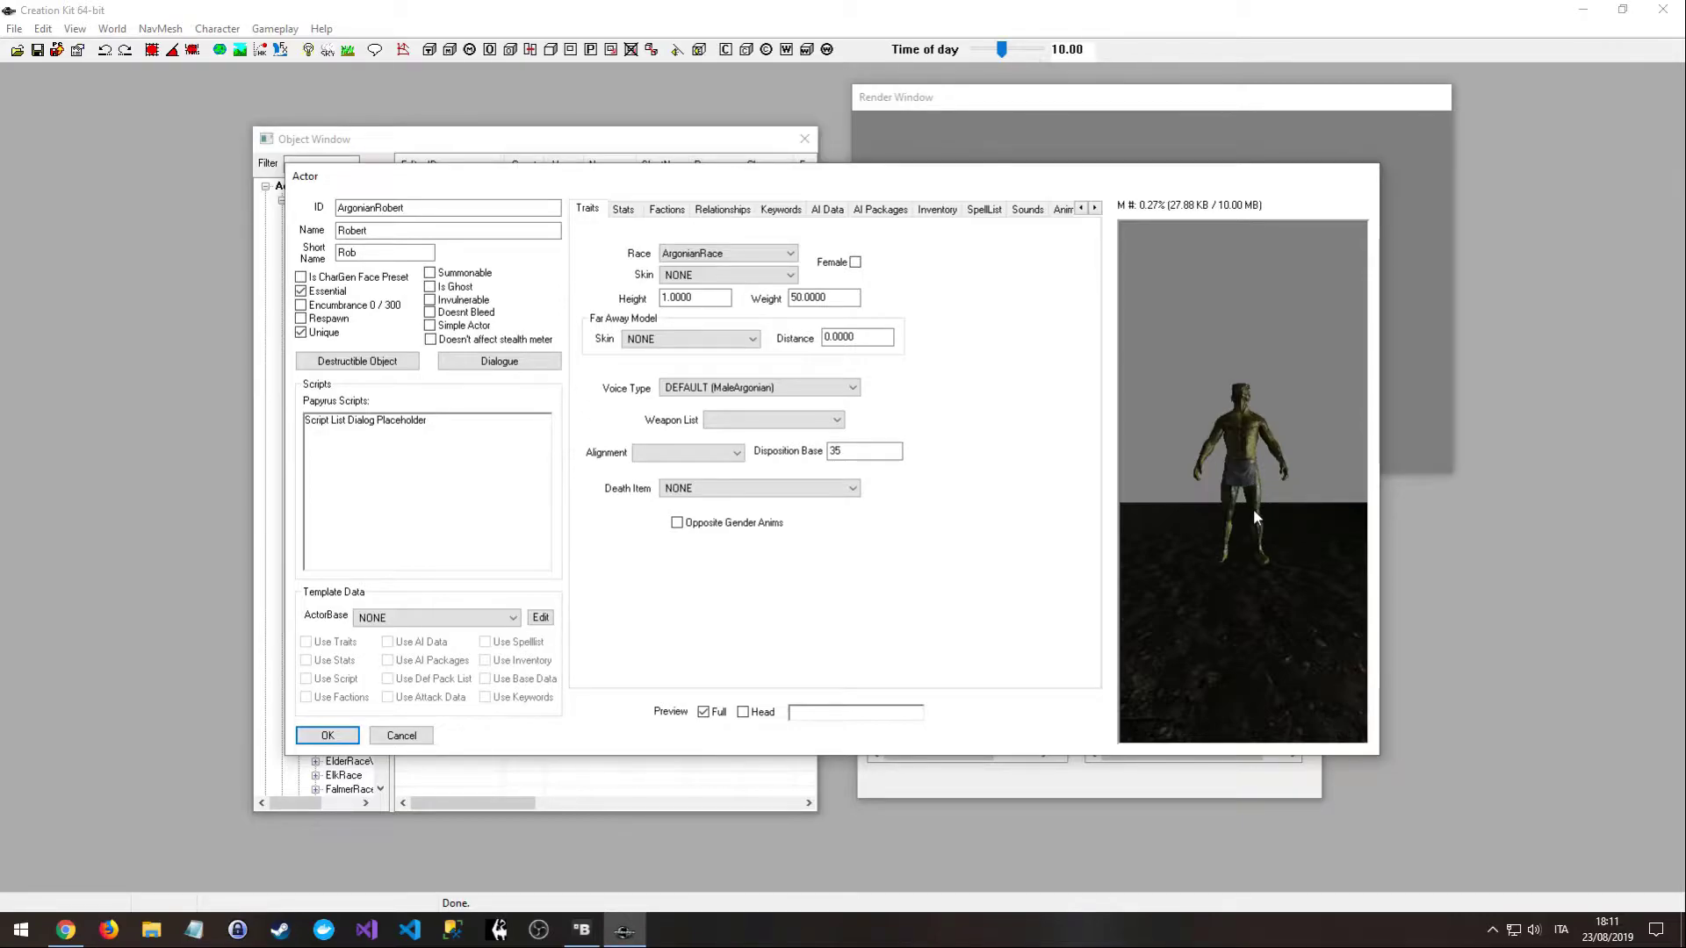
{"action": "scroll", "coordinate": [1241, 501], "scroll_direction": "up", "scroll_amount": 3}
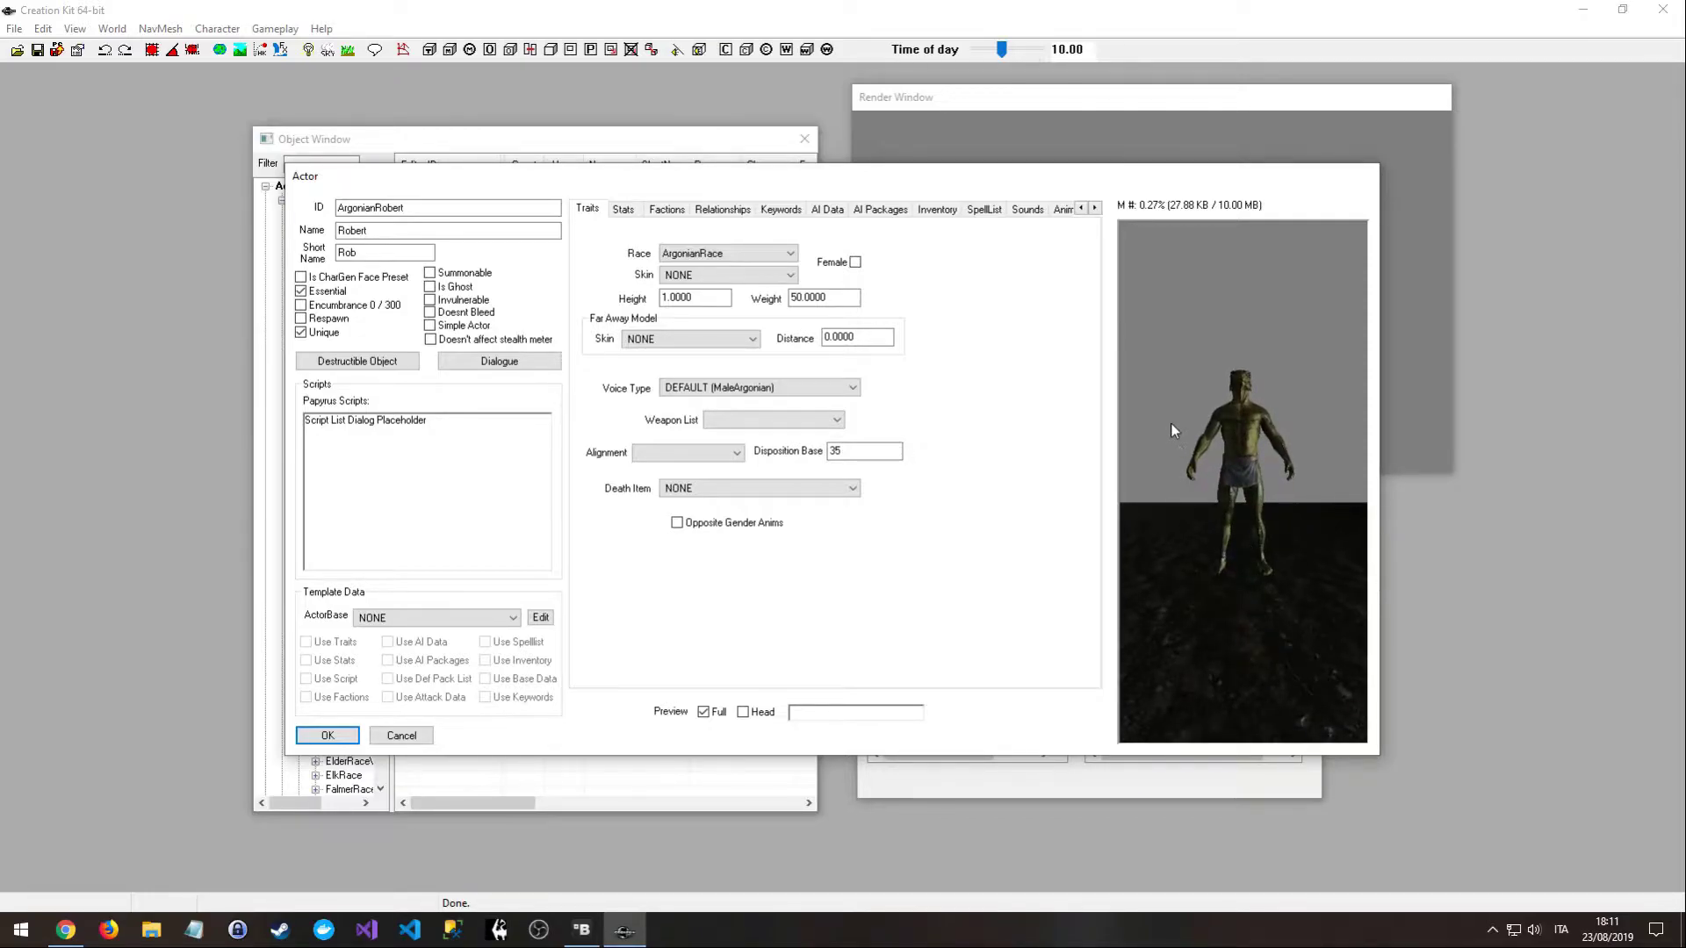
{"action": "left_click_drag", "start_coordinate": [1156, 410], "coordinate": [1240, 503]}
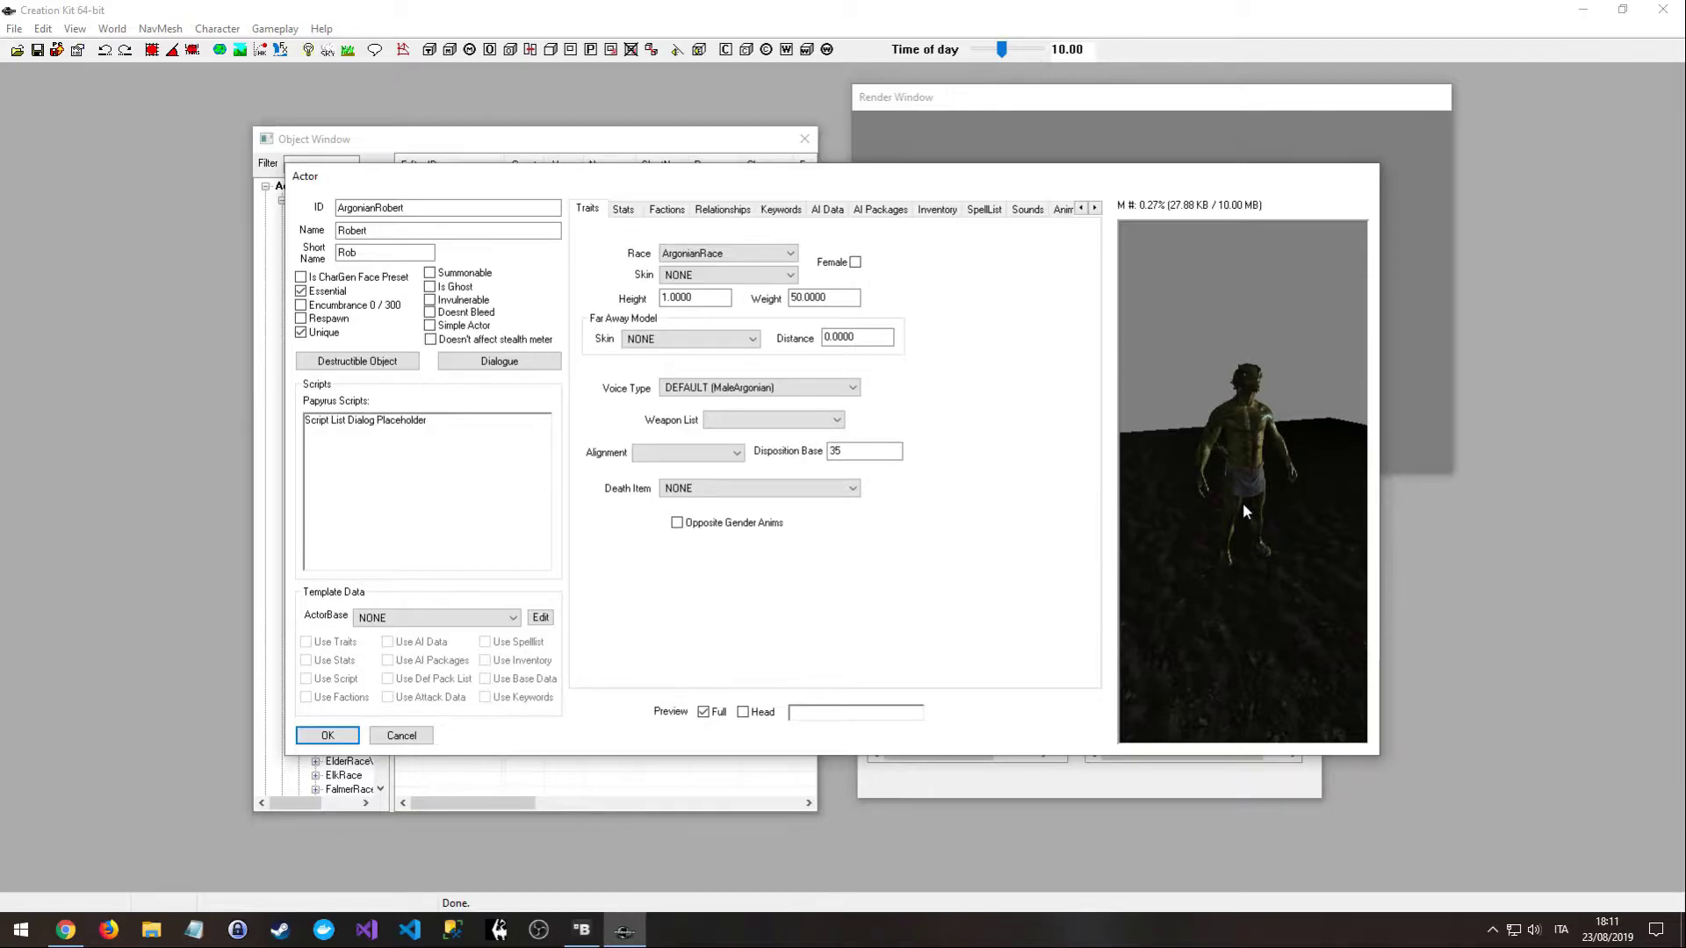
{"action": "left_click_drag", "start_coordinate": [1244, 509], "coordinate": [1027, 511]}
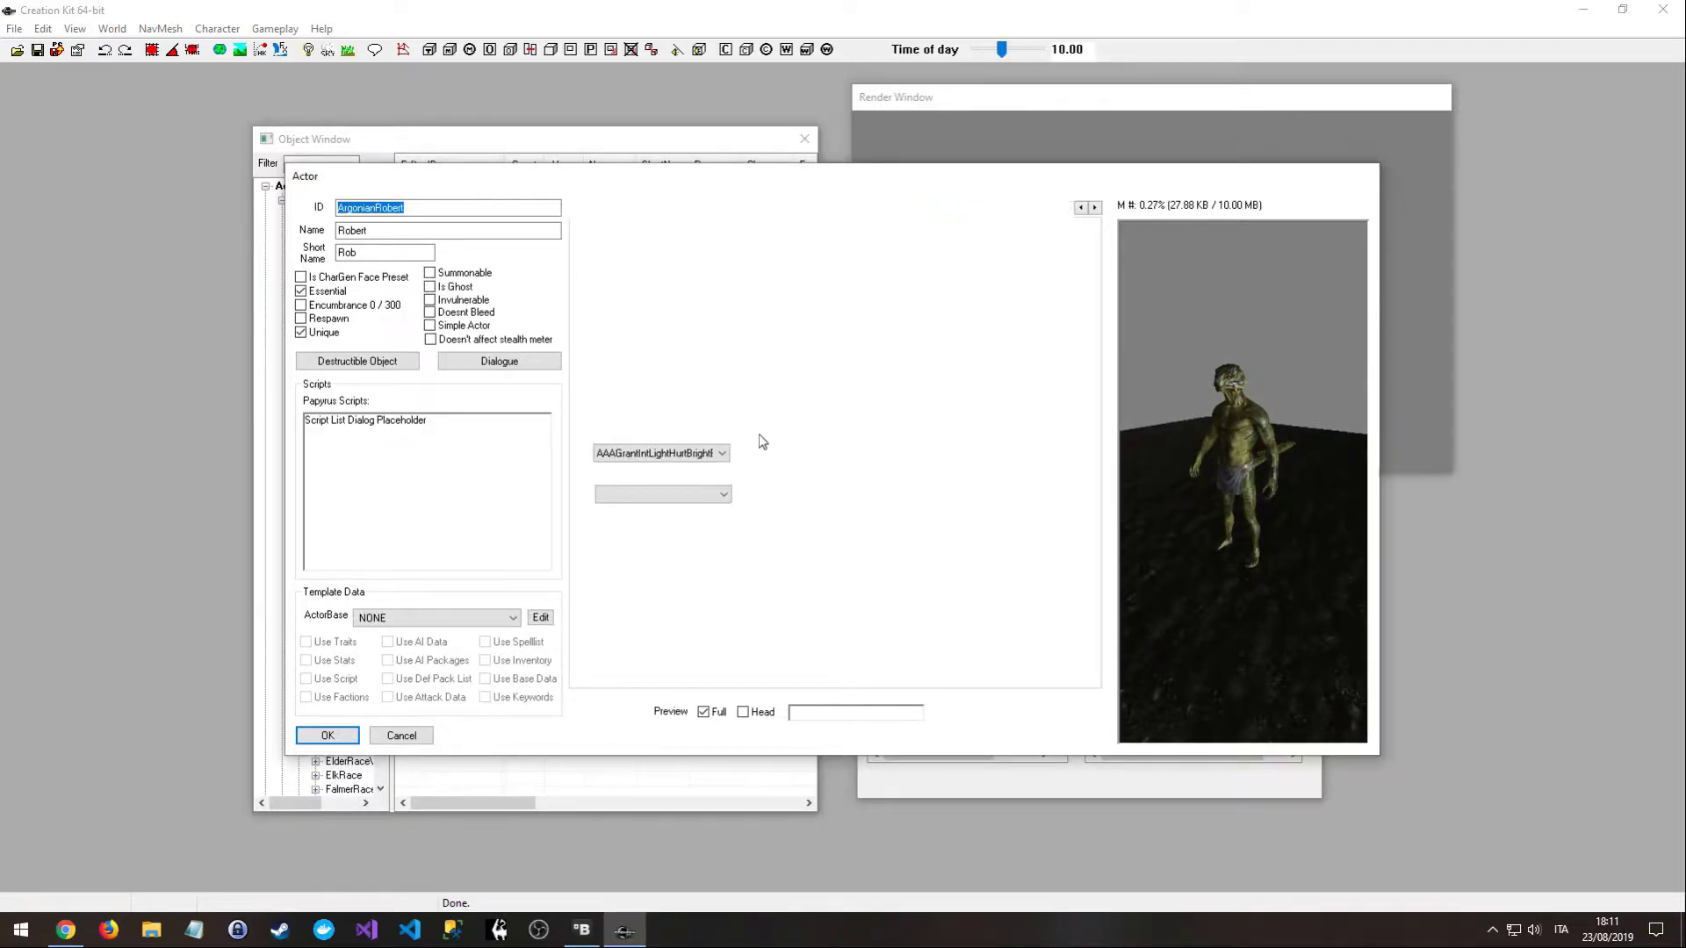
- Set Robert's Default Outfit to ArmorEbonyNoHelmetOutfit and select its ArmorEbonyCuirass item
{"action": "left_click", "coordinate": [658, 245]}
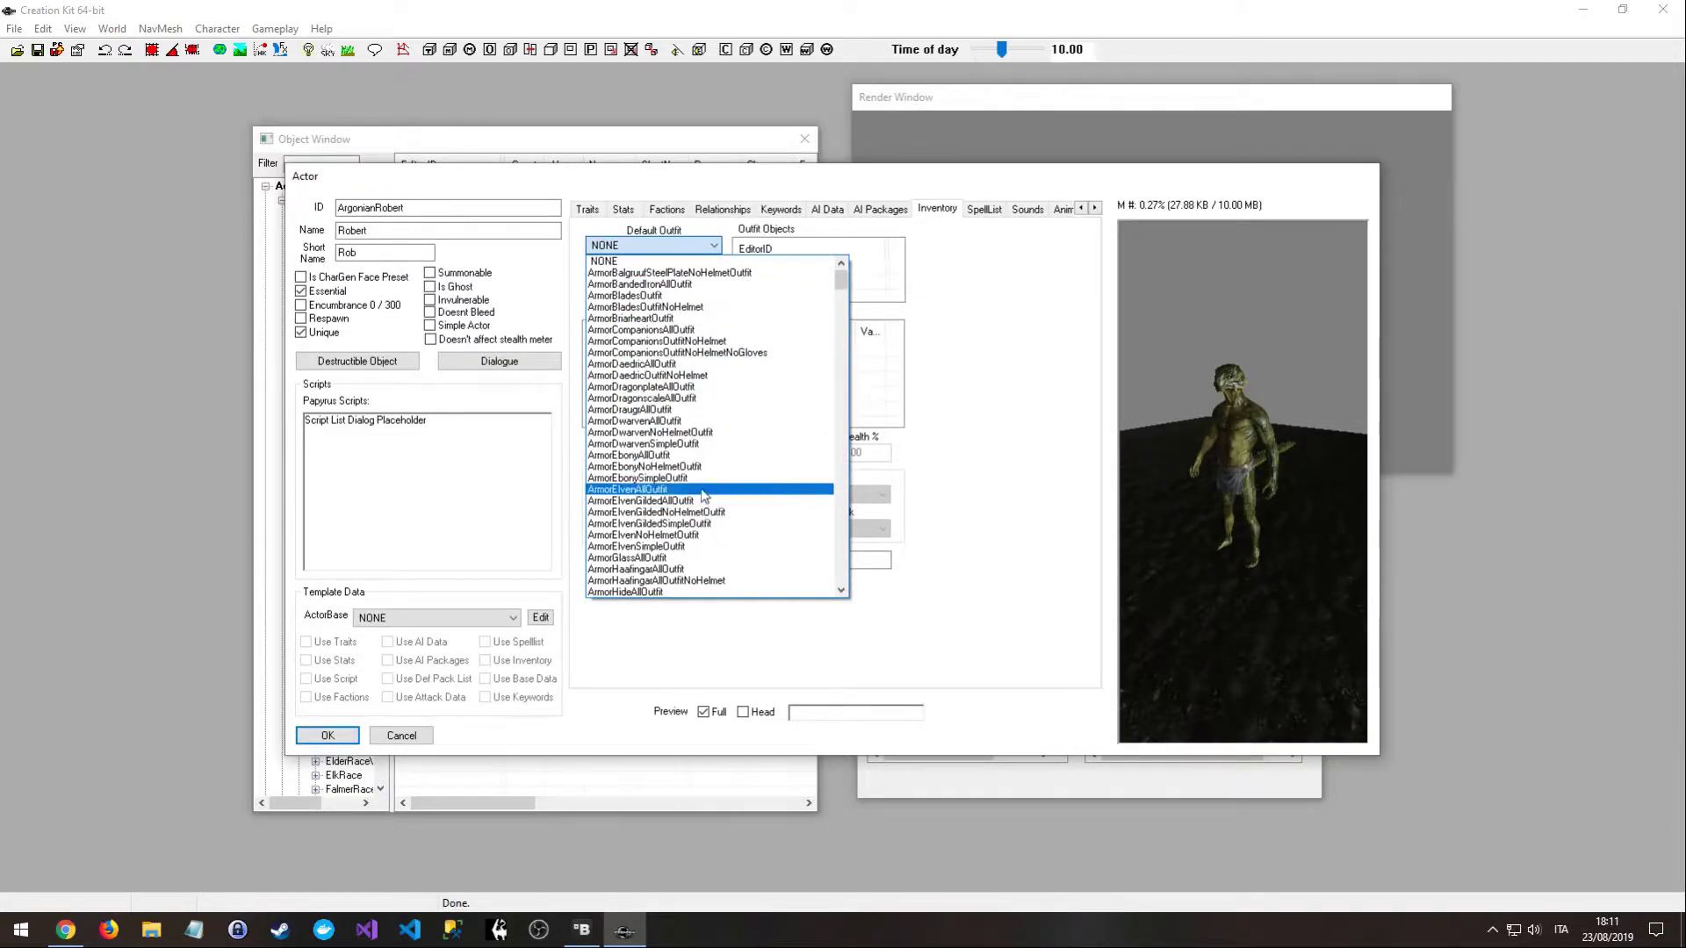
{"action": "left_click", "coordinate": [679, 467]}
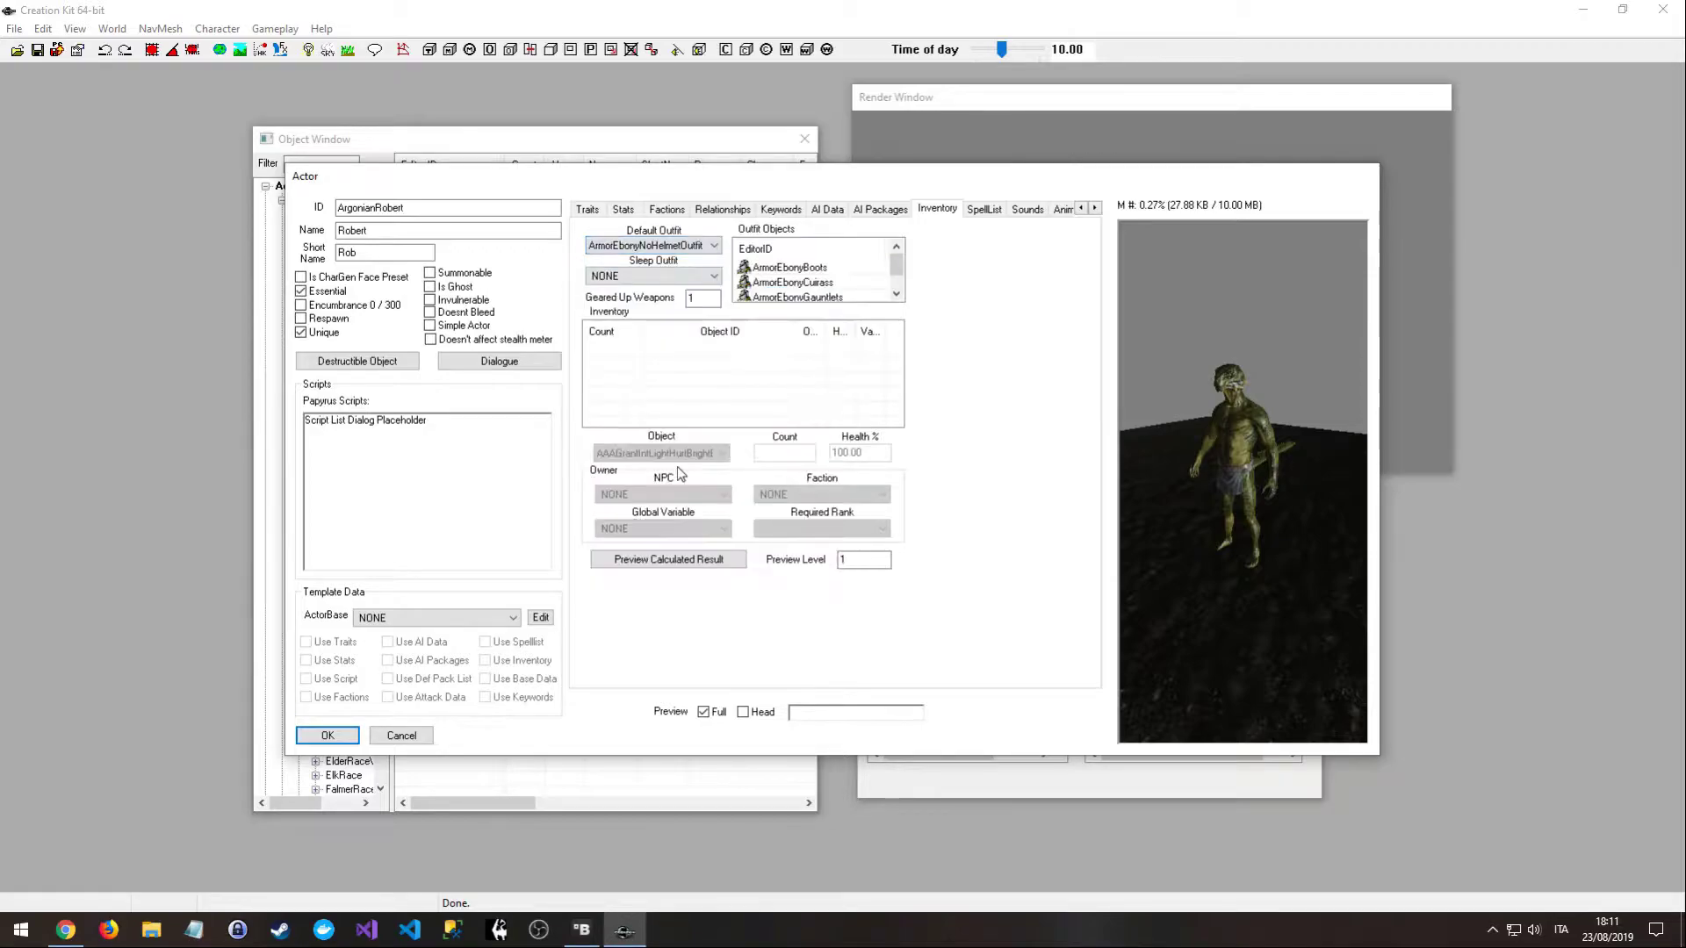
{"action": "mouse_move", "coordinate": [900, 276]}
{"action": "left_mouse_down"}
{"action": "mouse_move", "coordinate": [896, 250]}
{"action": "mouse_move", "coordinate": [896, 270]}
{"action": "left_mouse_up"}
{"action": "left_click_drag", "start_coordinate": [899, 265], "coordinate": [896, 263]}
{"action": "left_click", "coordinate": [803, 268]}
{"action": "left_click", "coordinate": [806, 283]}
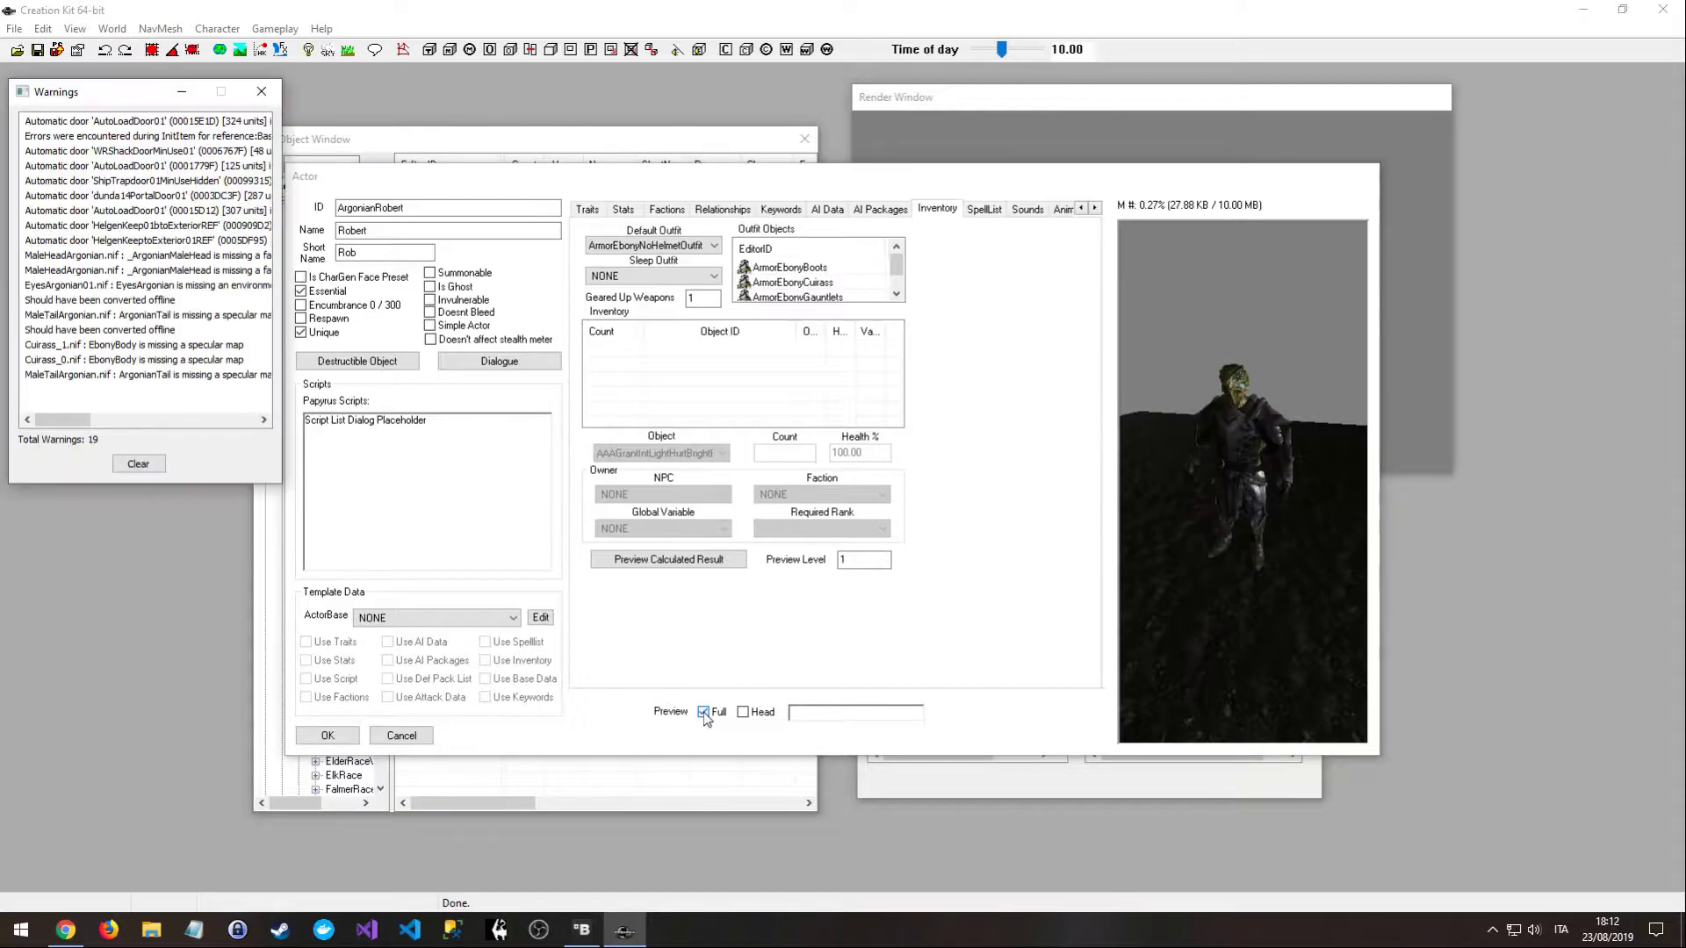
- Check the Ebony armor in the rotated preview and confirm the actor record with OK
{"action": "left_click", "coordinate": [262, 91]}
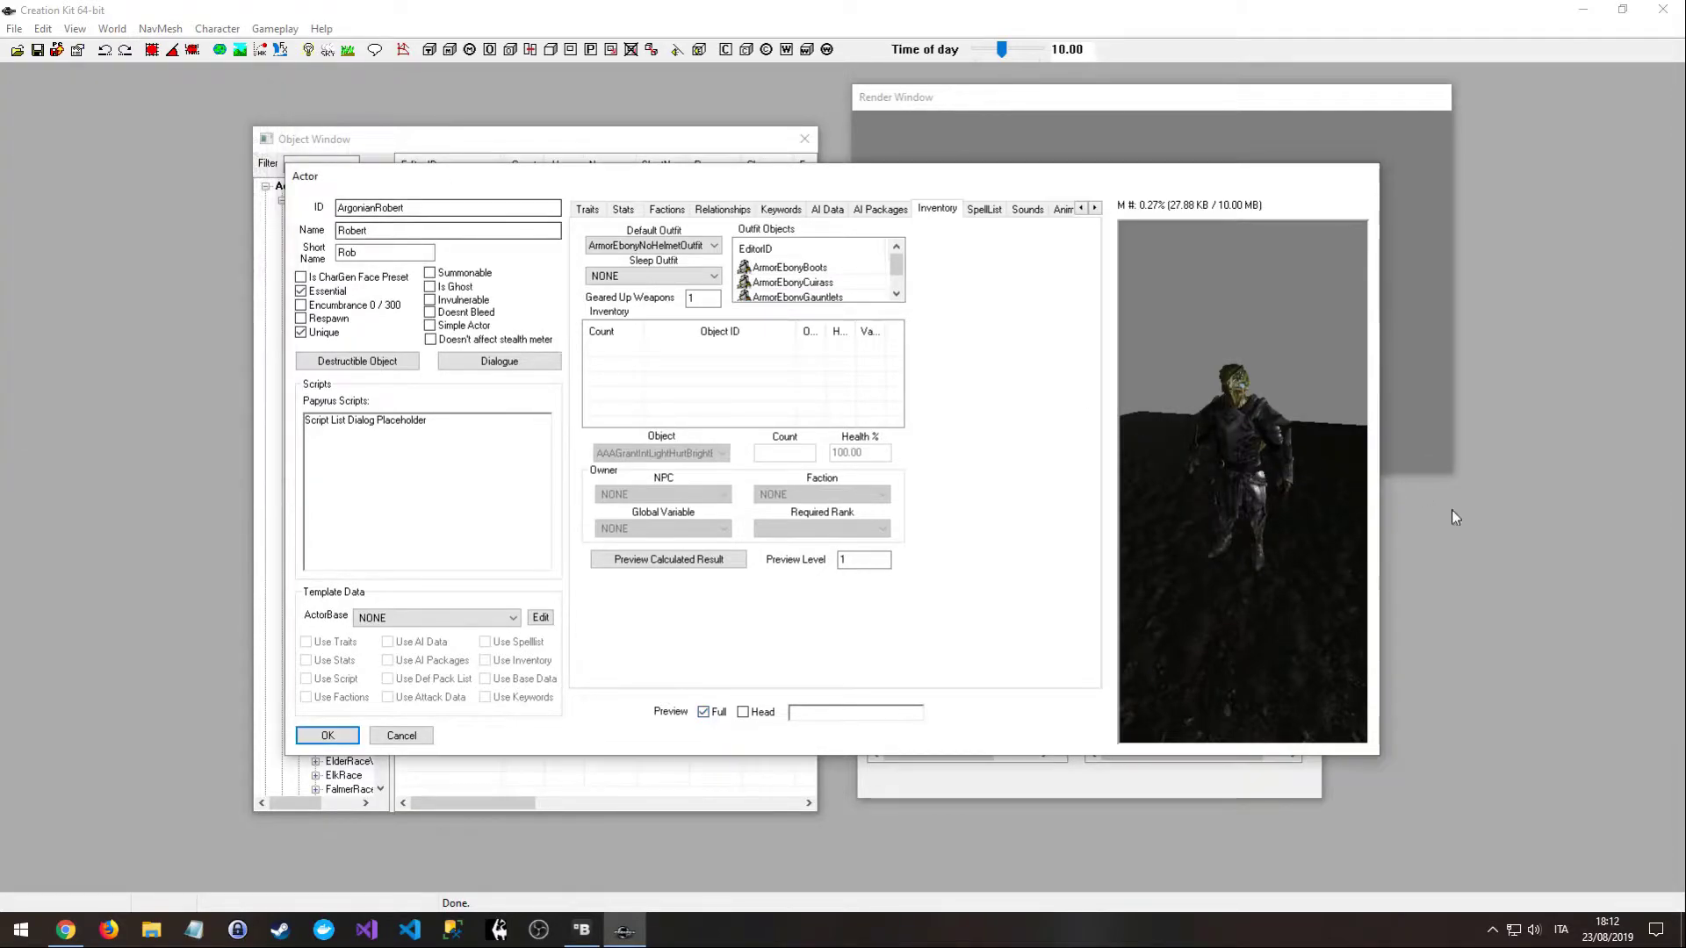
{"action": "left_click_drag", "start_coordinate": [1187, 582], "coordinate": [1236, 541]}
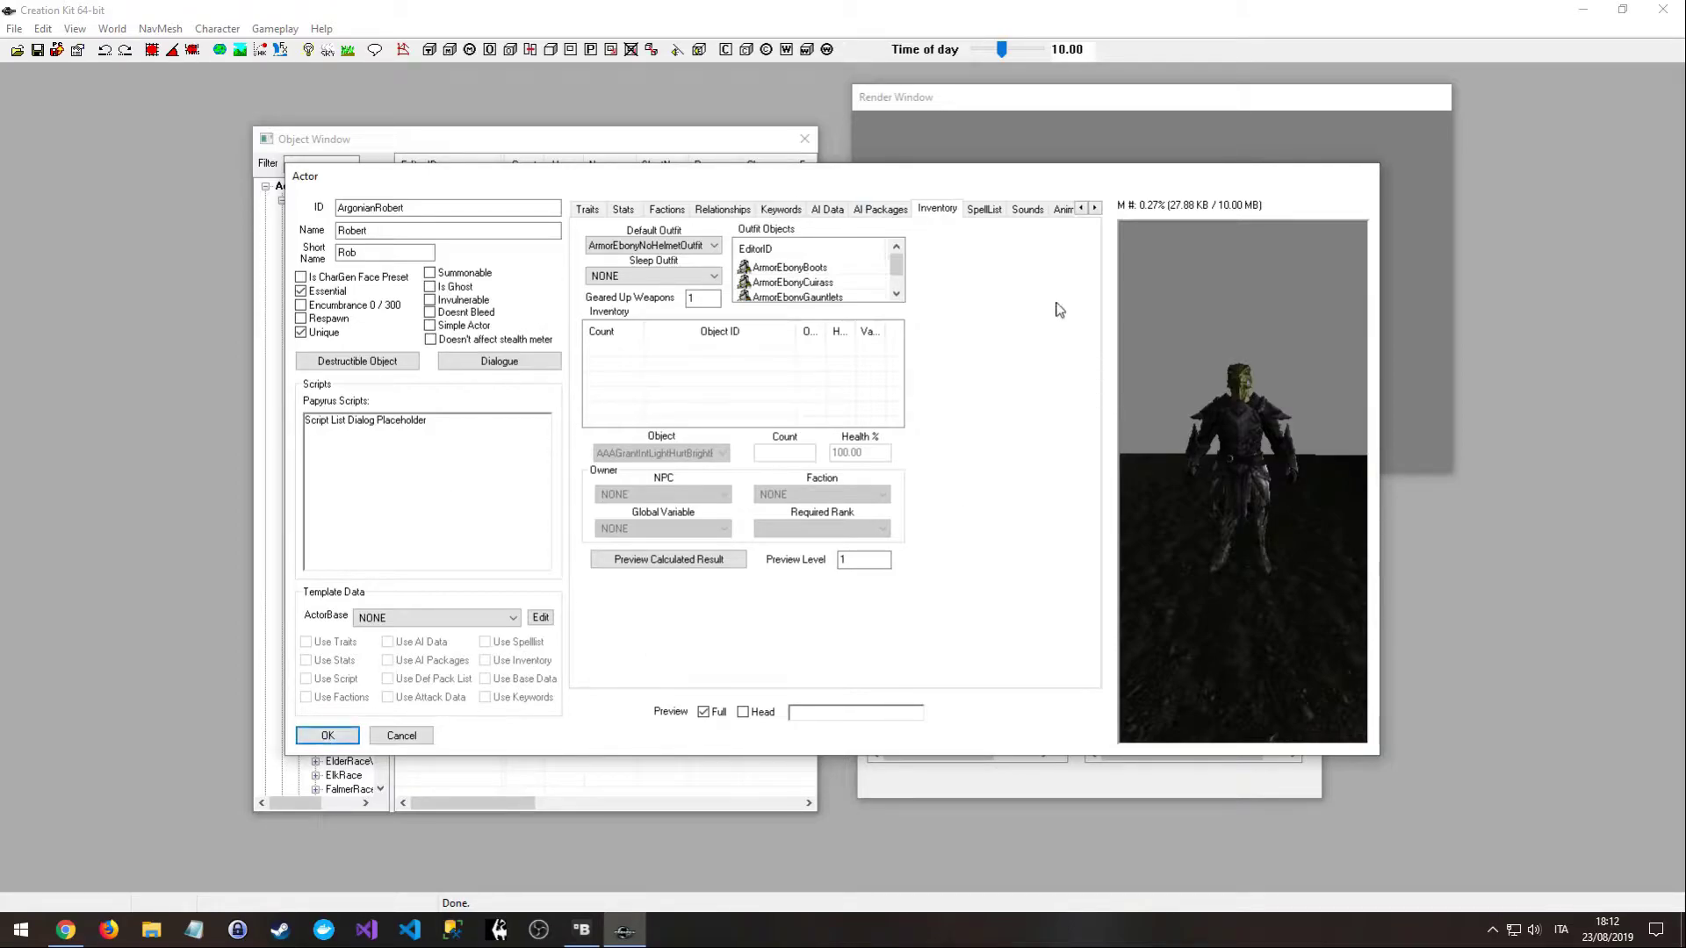
{"action": "left_click", "coordinate": [324, 735]}
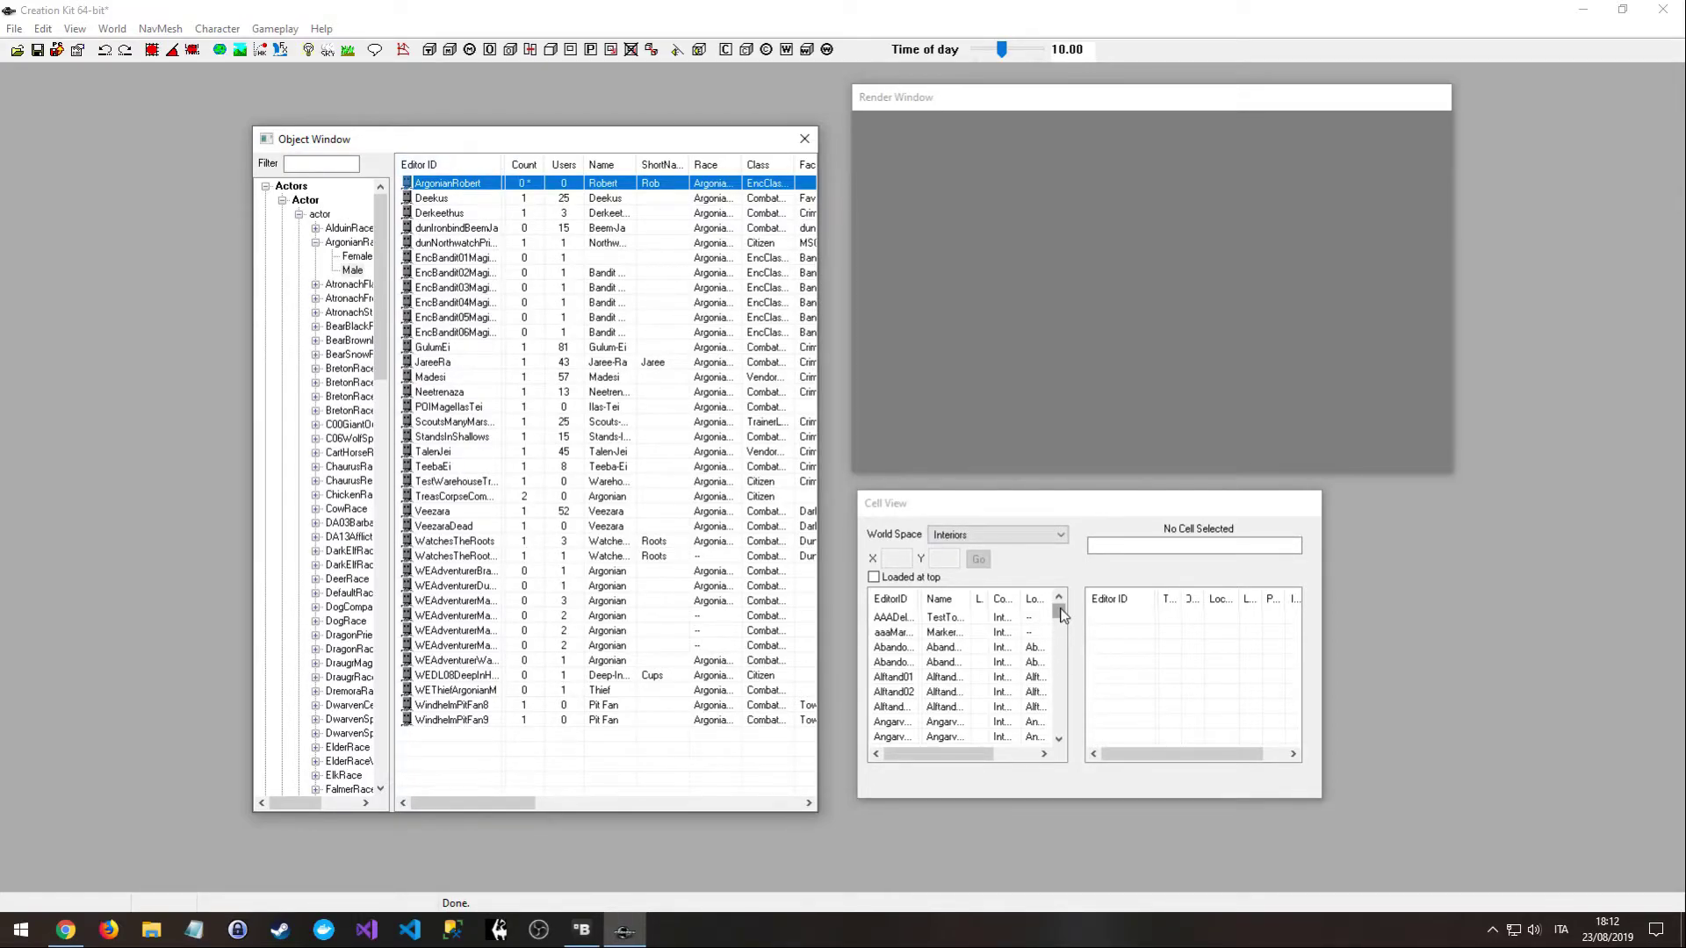
- Select the DragonBridgeFourShieldsTavern interior cell in Cell View
{"action": "left_click_drag", "start_coordinate": [955, 510], "coordinate": [945, 514]}
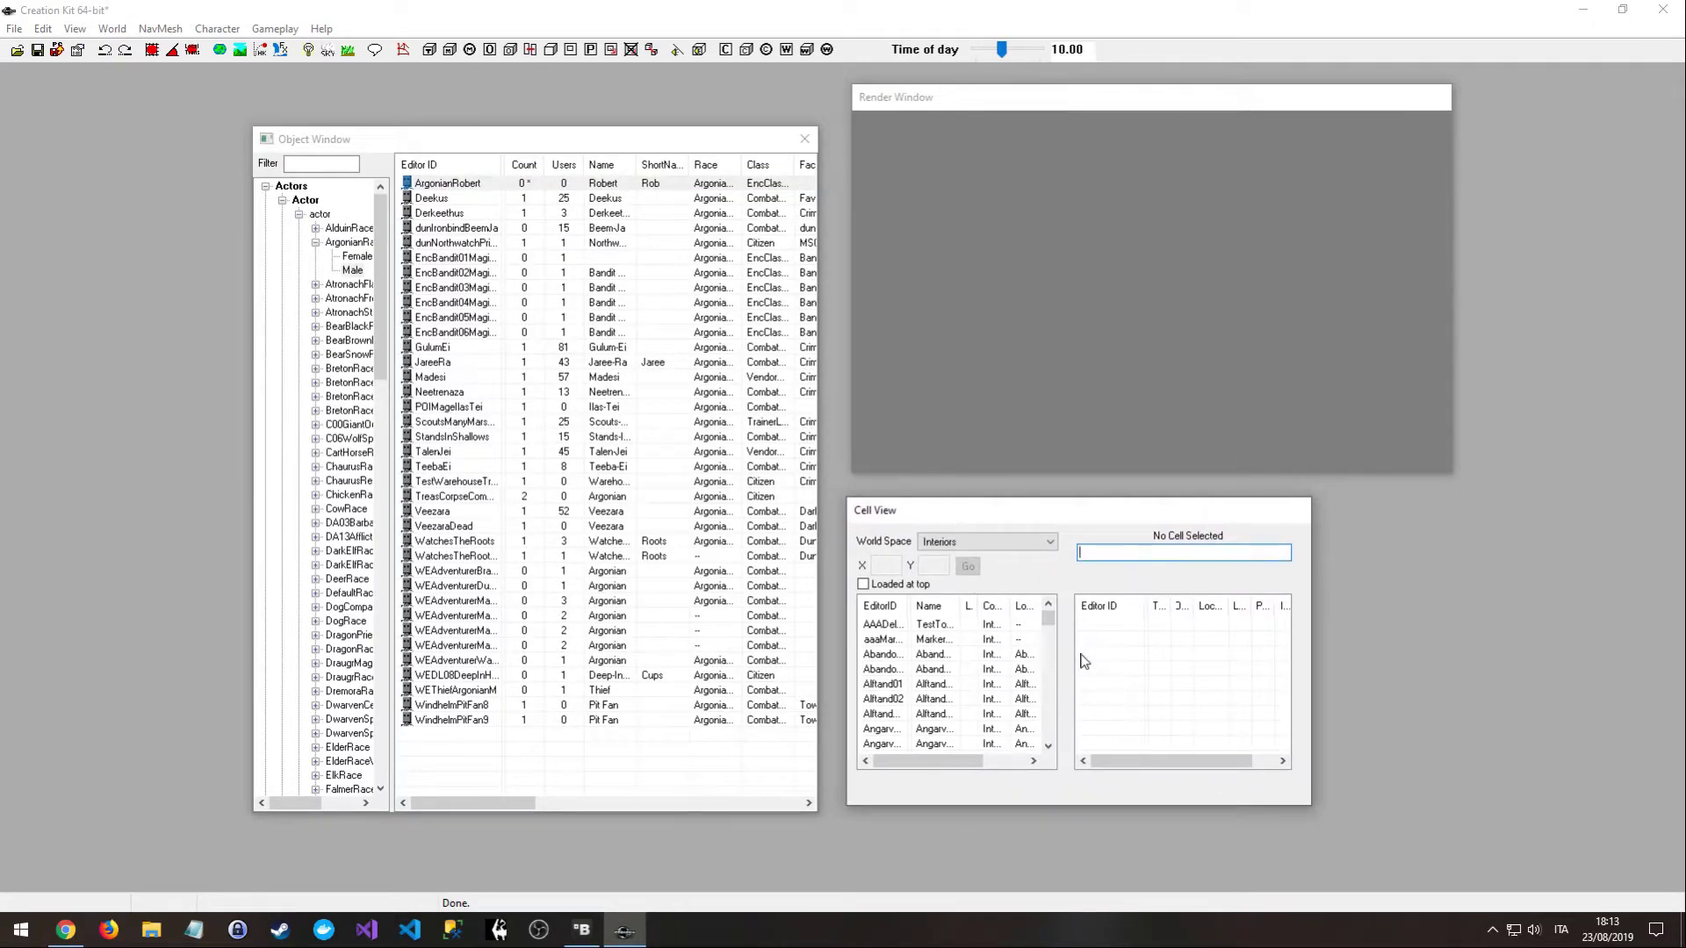
{"action": "mouse_move", "coordinate": [1048, 618]}
{"action": "left_mouse_down"}
{"action": "mouse_move", "coordinate": [1052, 745]}
{"action": "mouse_move", "coordinate": [1043, 620]}
{"action": "mouse_move", "coordinate": [1048, 650]}
{"action": "left_mouse_up"}
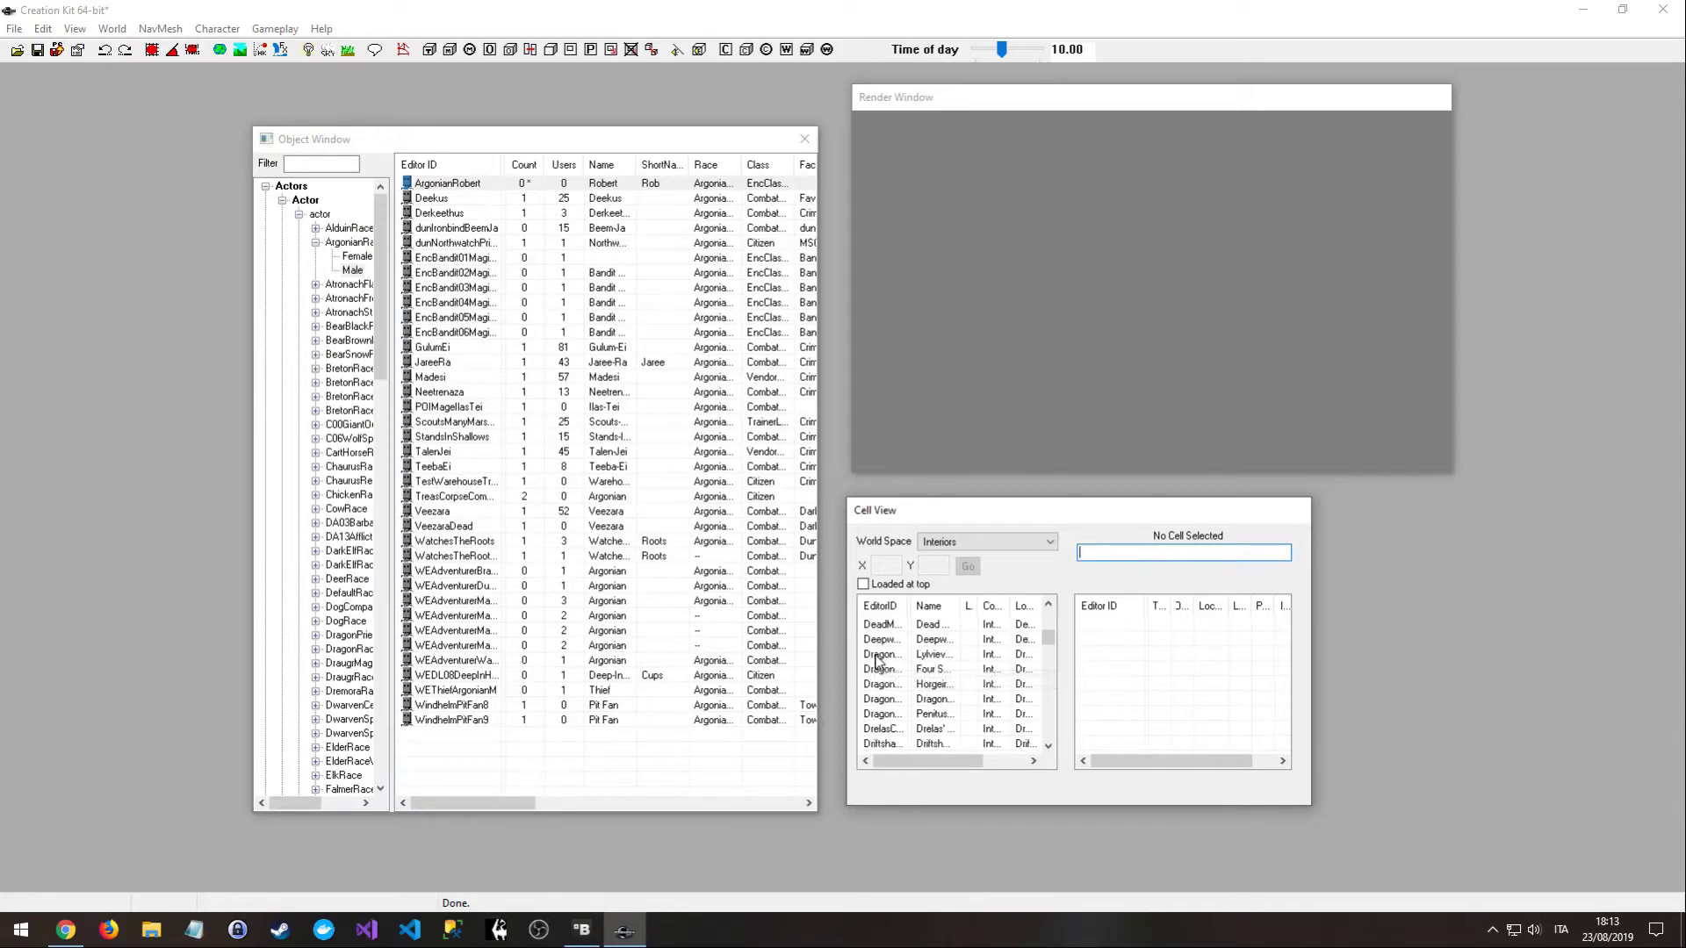
{"action": "scroll", "coordinate": [877, 668], "scroll_direction": "up", "scroll_amount": 1}
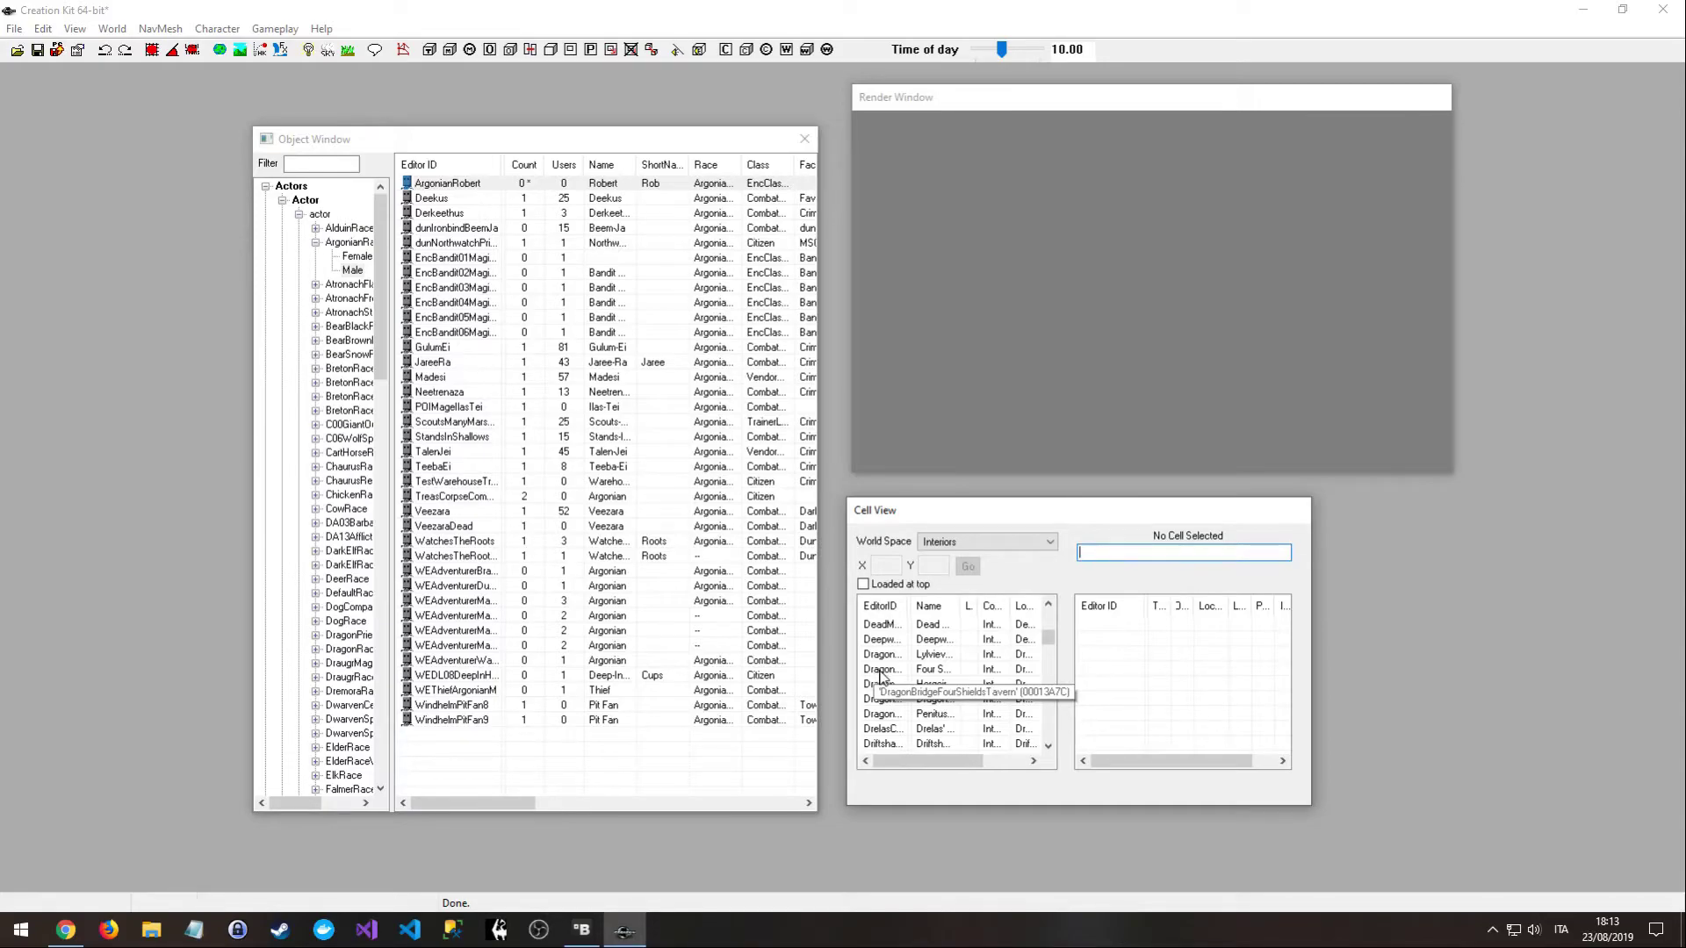
{"action": "left_click", "coordinate": [881, 671]}
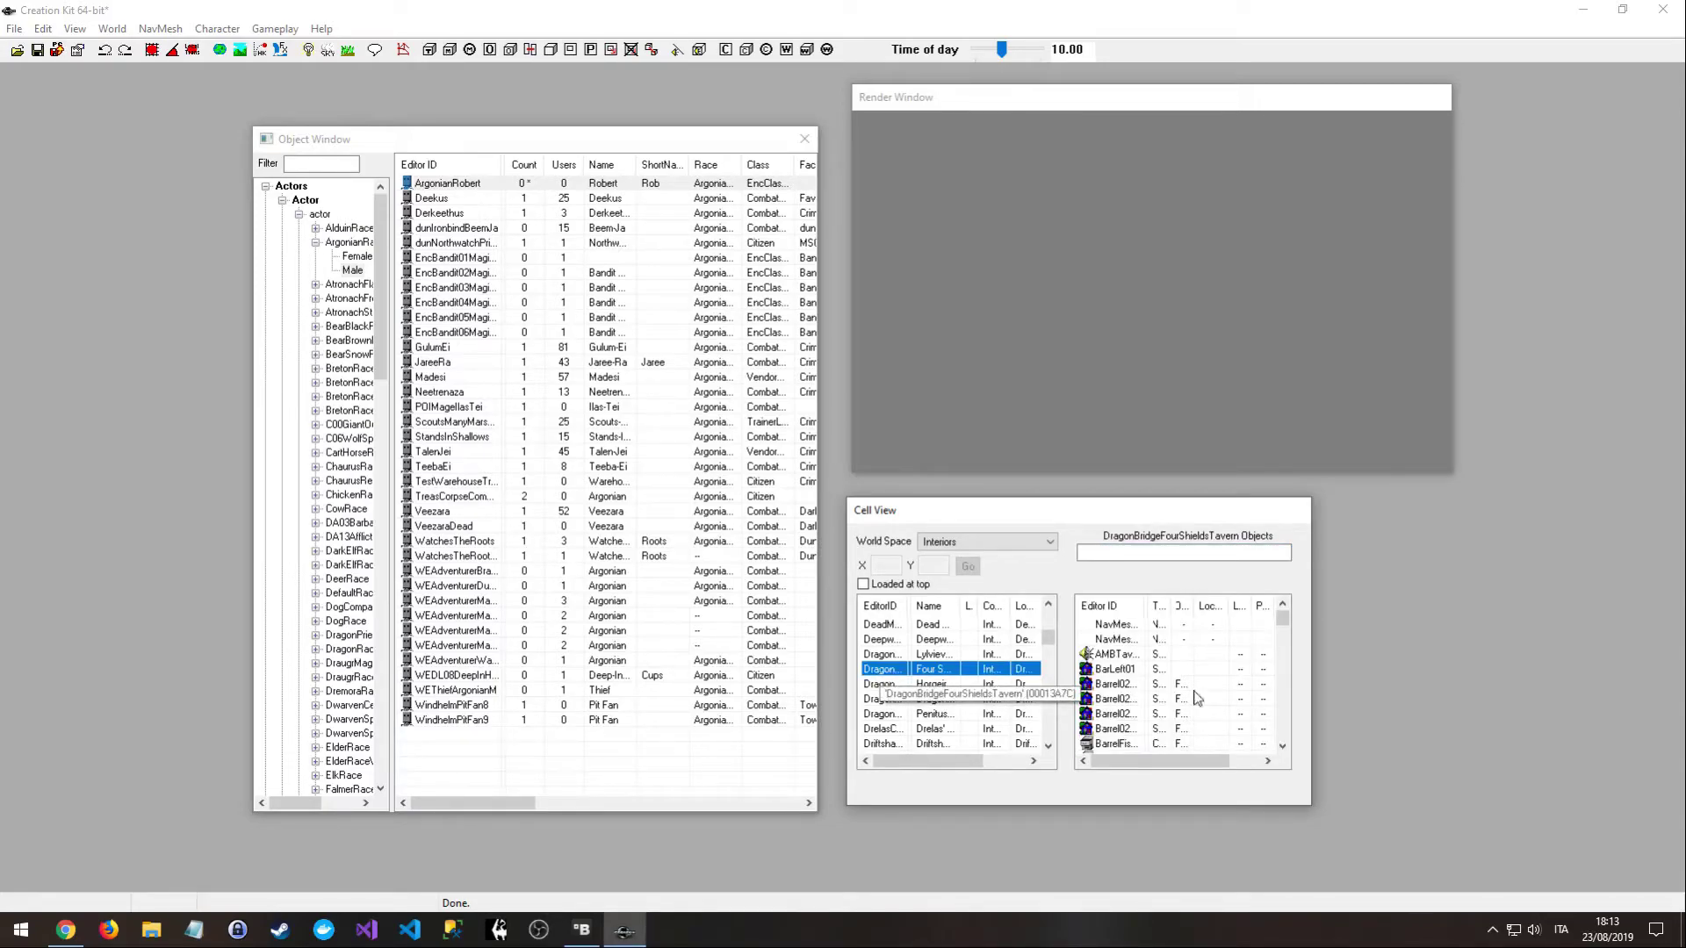
- Load the DragonBridgeFourShieldsTavern cell, dismissing the animation and model warnings
{"action": "double_click", "coordinate": [885, 670]}
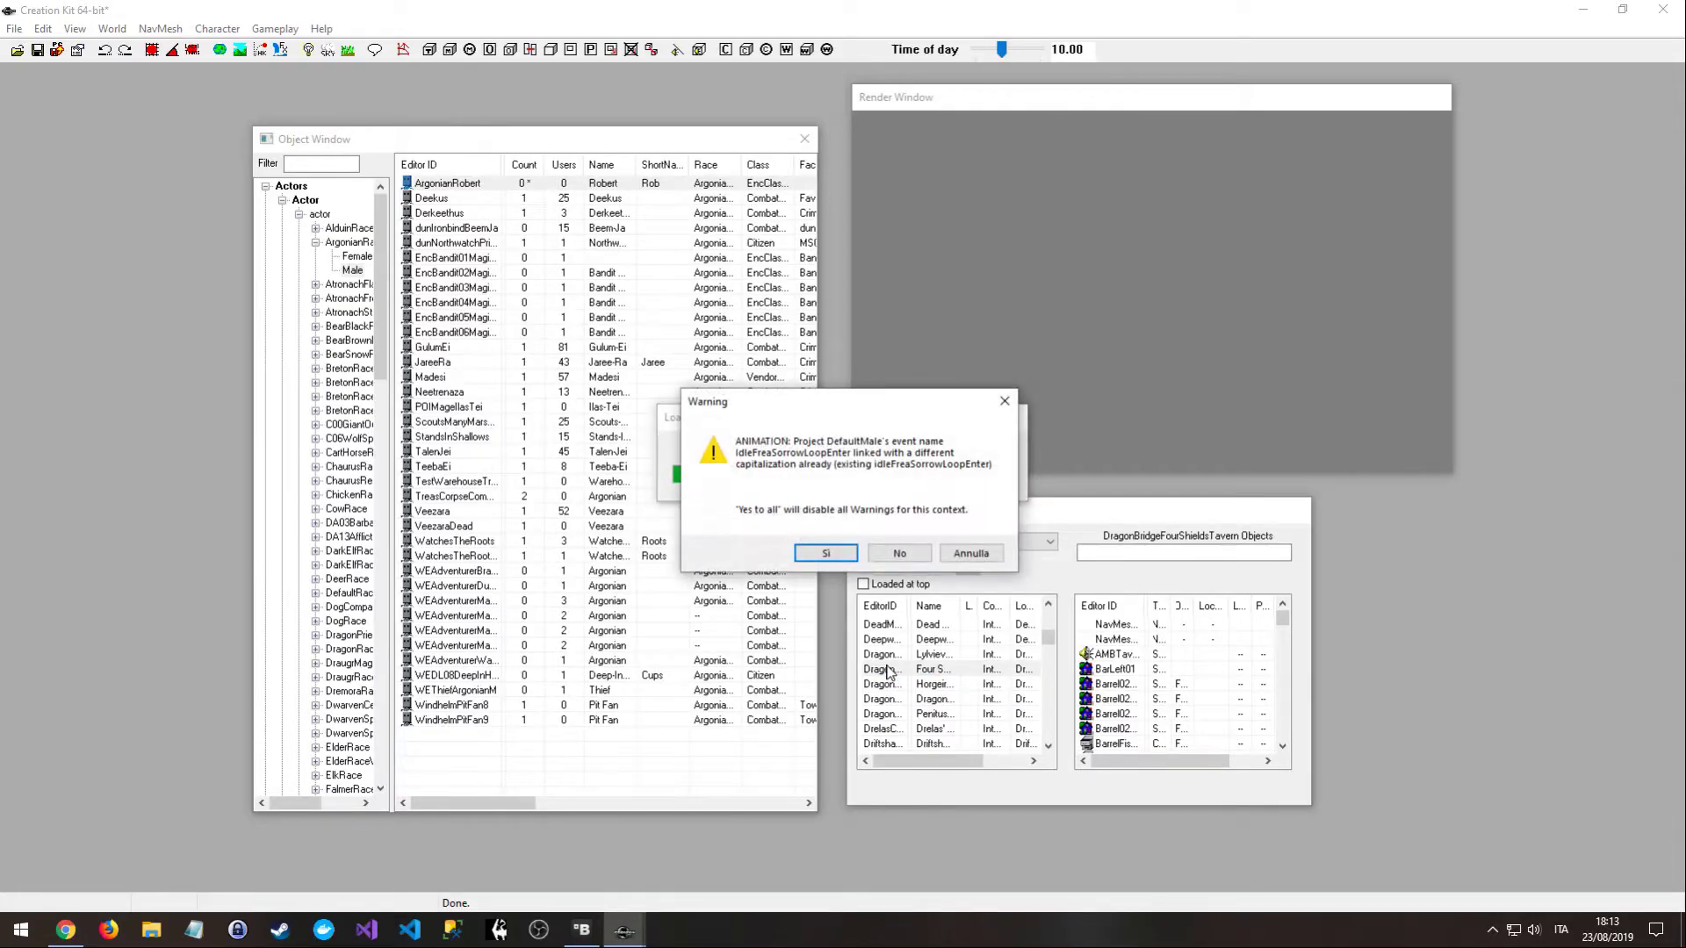
{"action": "left_click", "coordinate": [1003, 406]}
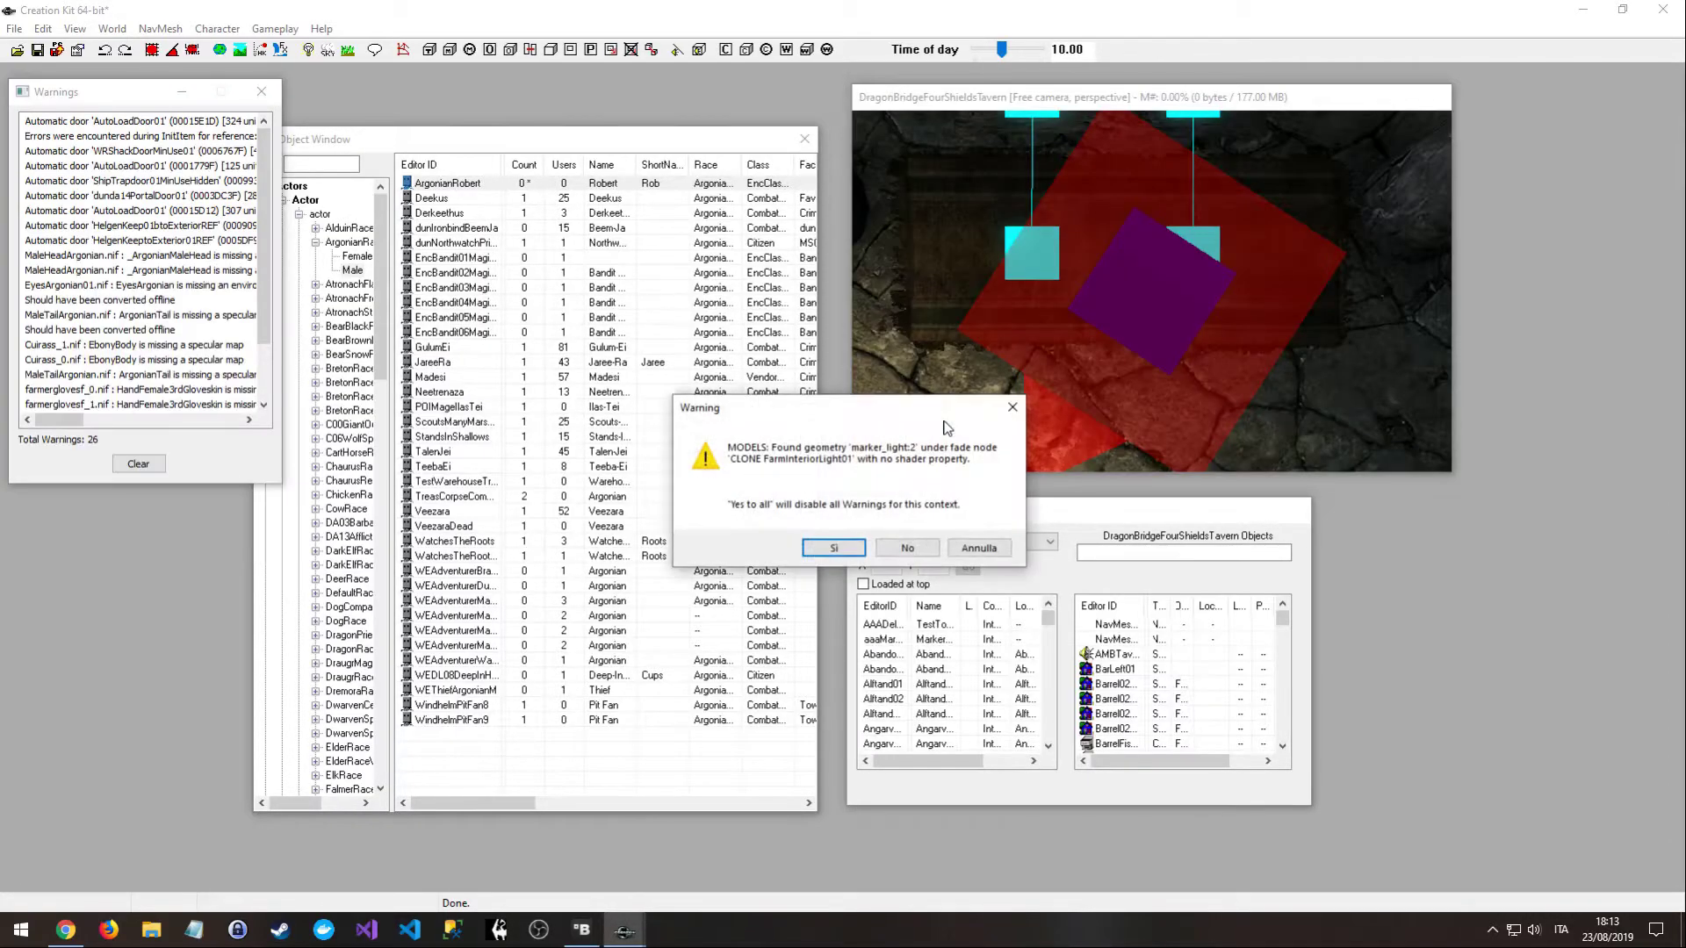
{"action": "left_click", "coordinate": [1012, 409]}
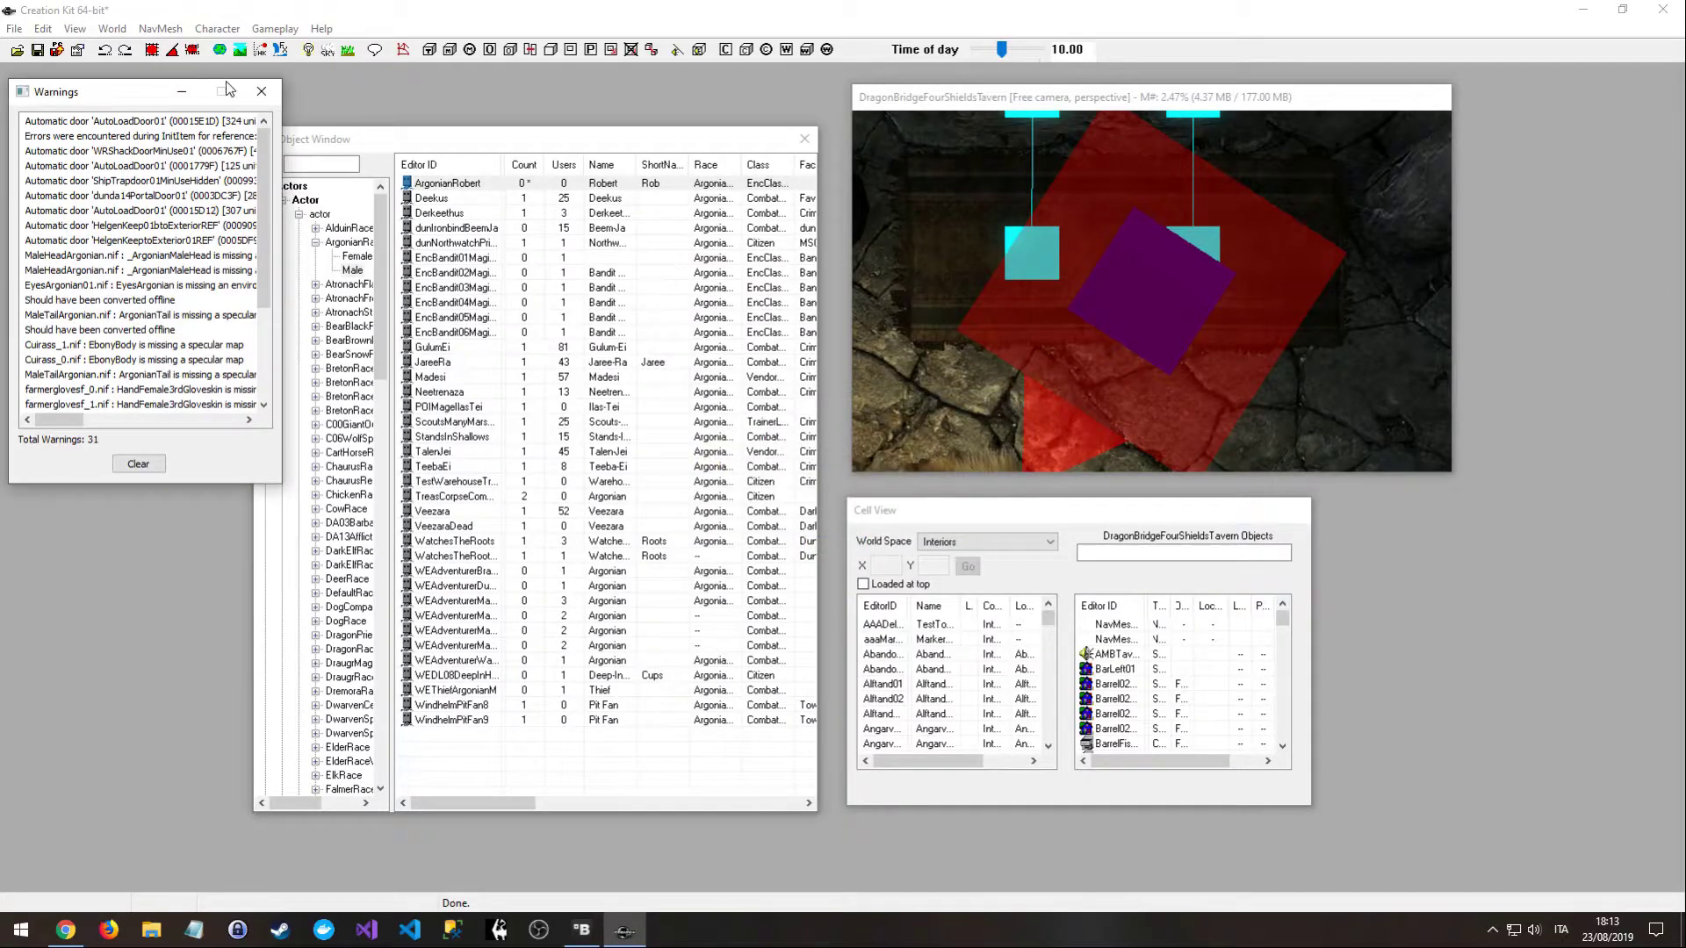
{"action": "left_click", "coordinate": [261, 91]}
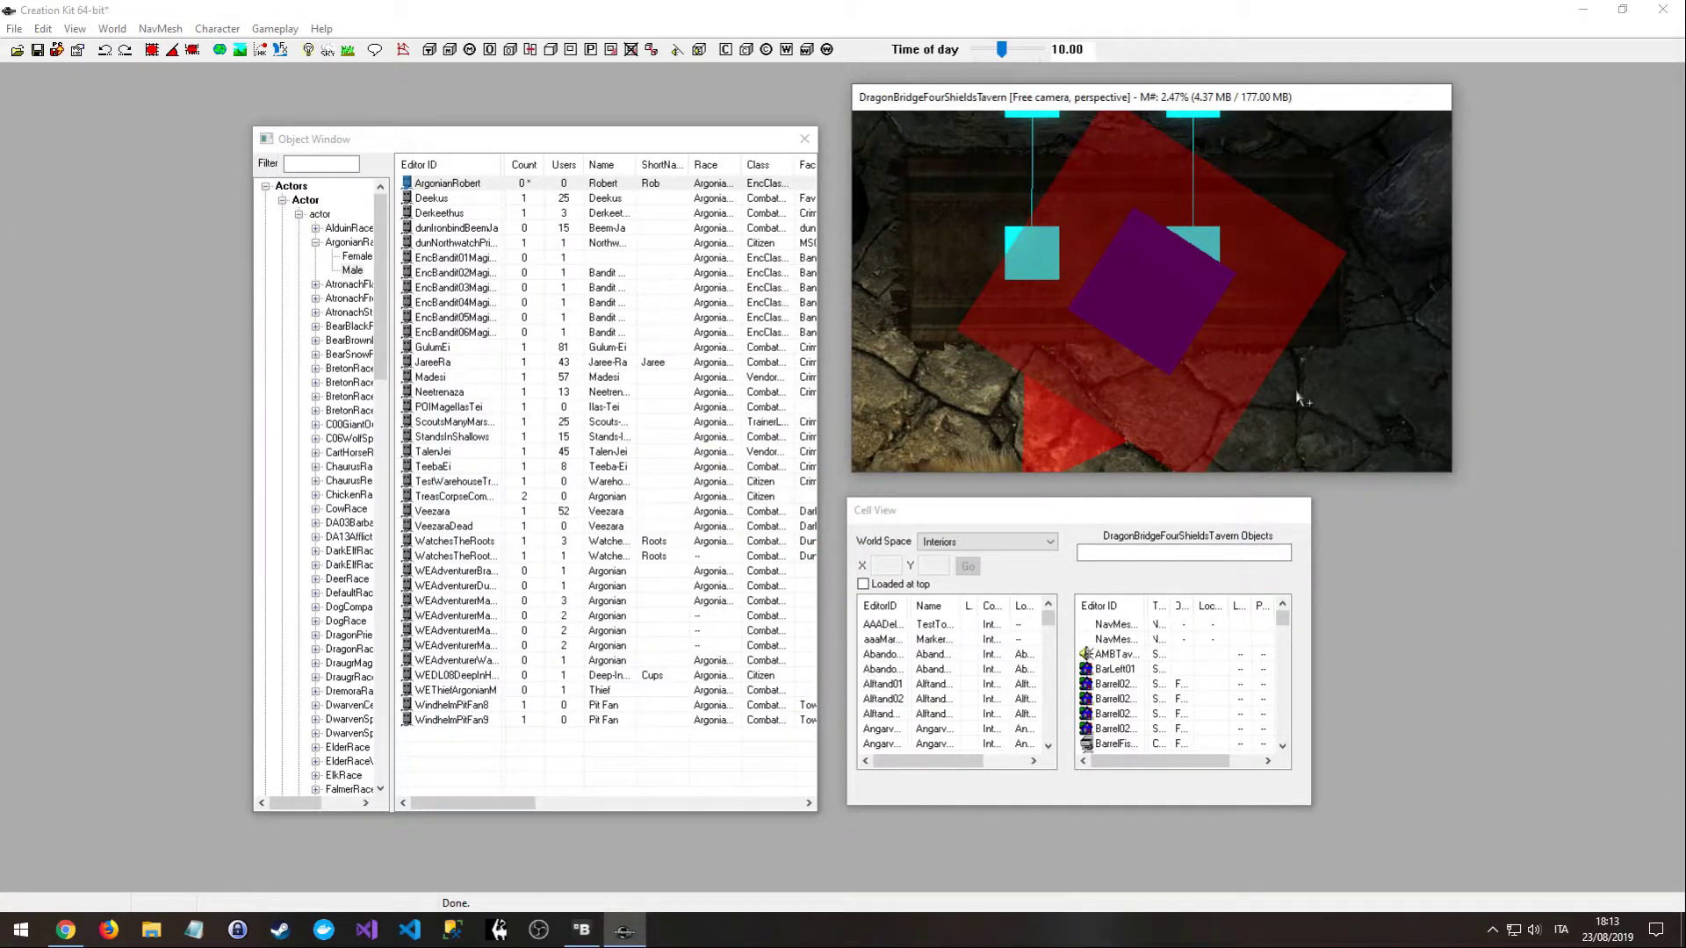
- Fly the camera down to the stone floor beside the fire pit and fur rug
{"action": "scroll", "coordinate": [1321, 410], "scroll_direction": "down", "scroll_amount": 10}
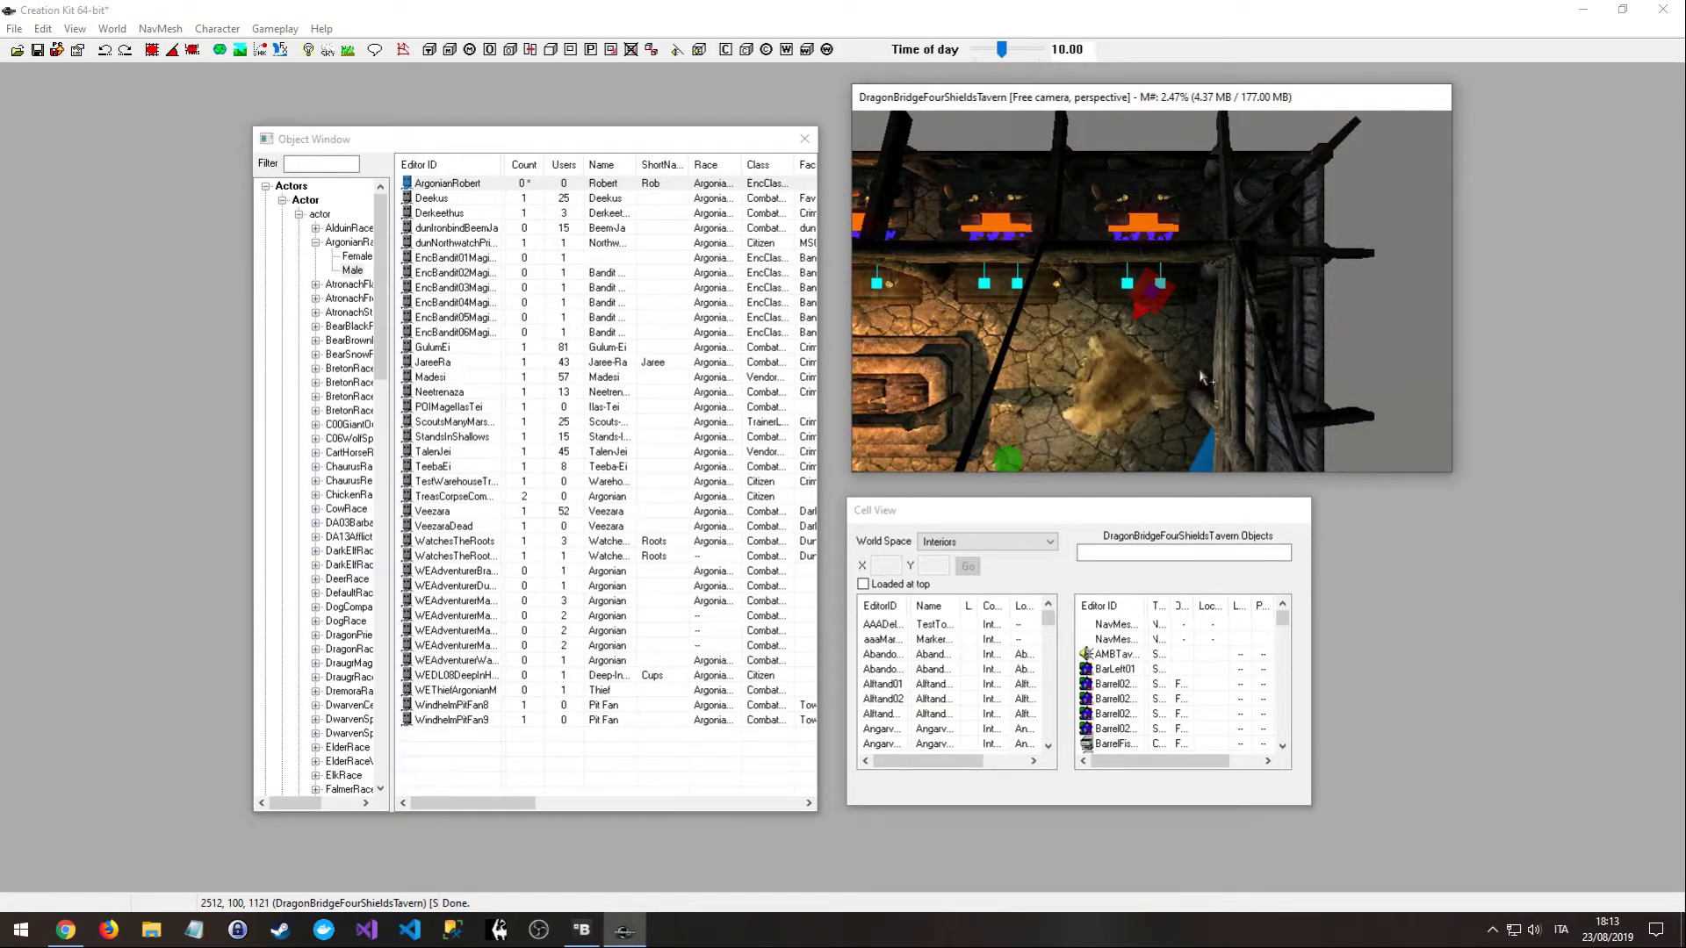
{"action": "scroll", "coordinate": [1166, 380], "scroll_direction": "up", "scroll_amount": 4}
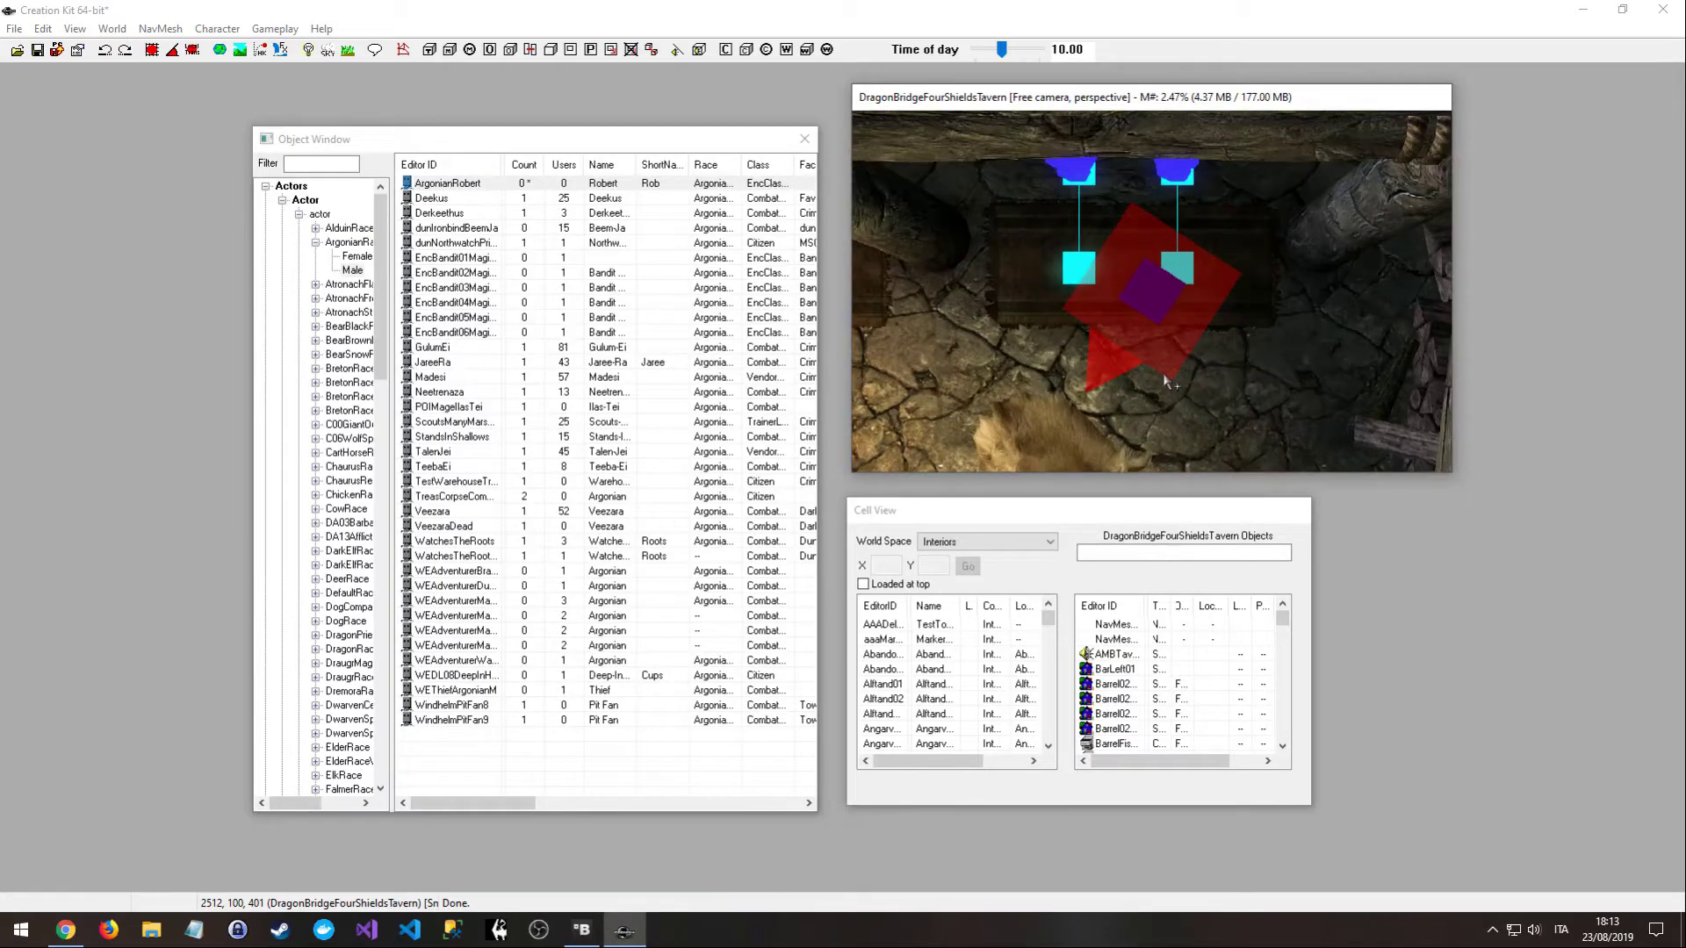
{"action": "scroll", "coordinate": [1166, 380], "scroll_direction": "down", "scroll_amount": 3}
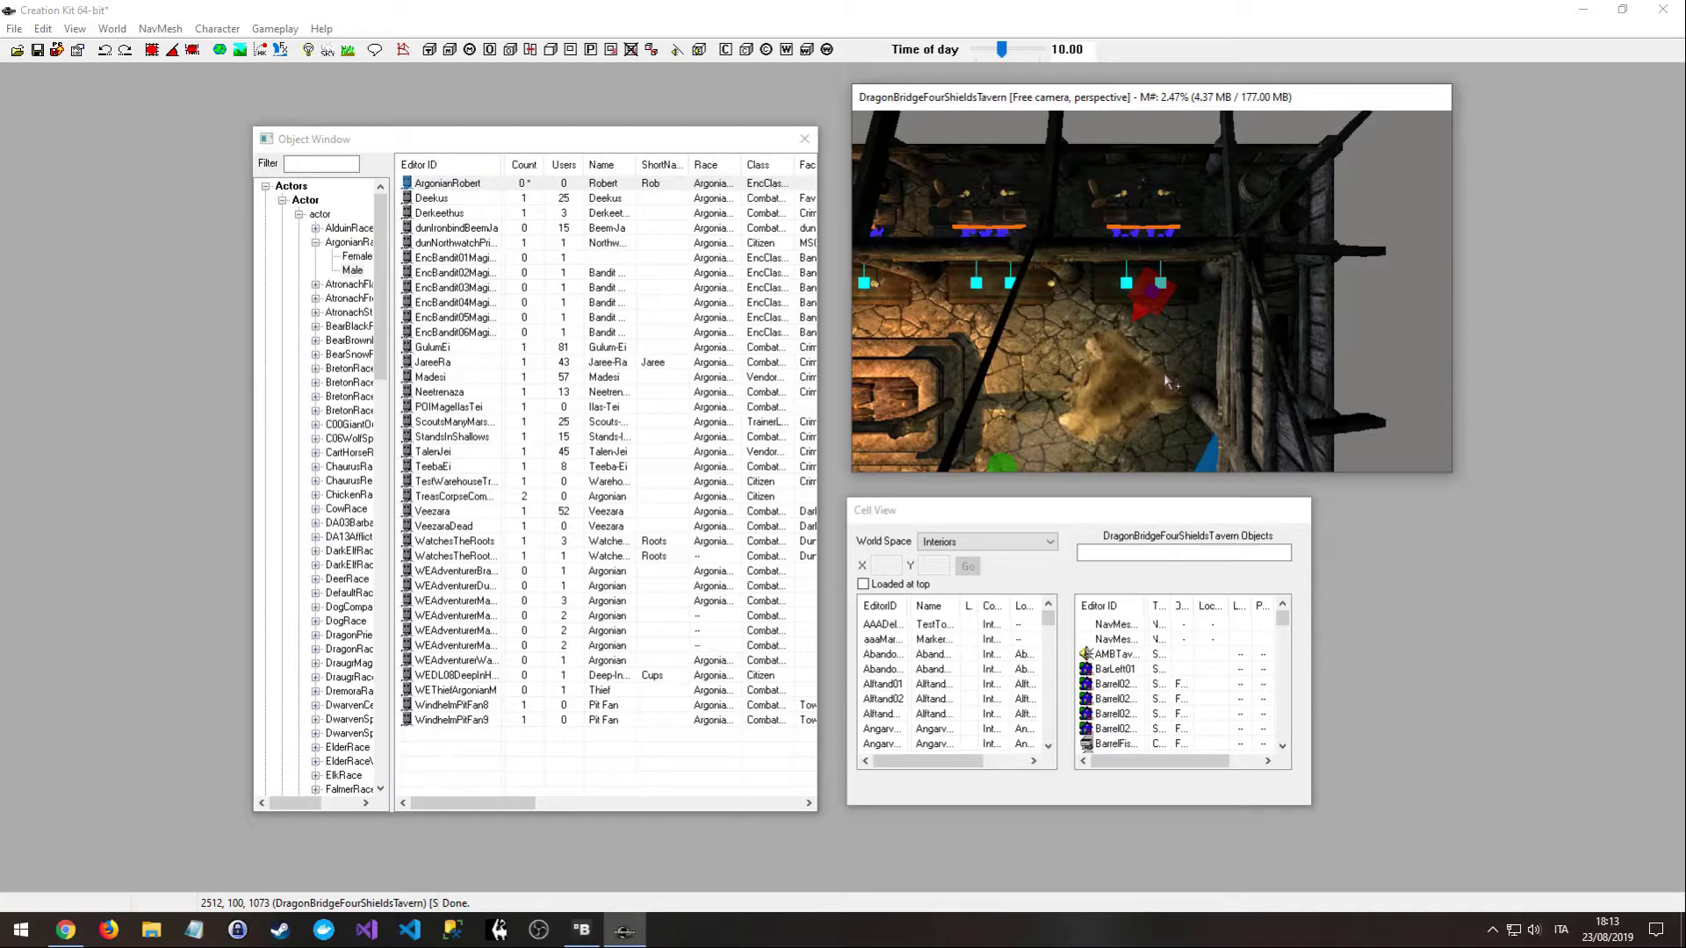
{"action": "scroll", "coordinate": [1166, 380], "scroll_direction": "up", "scroll_amount": 7}
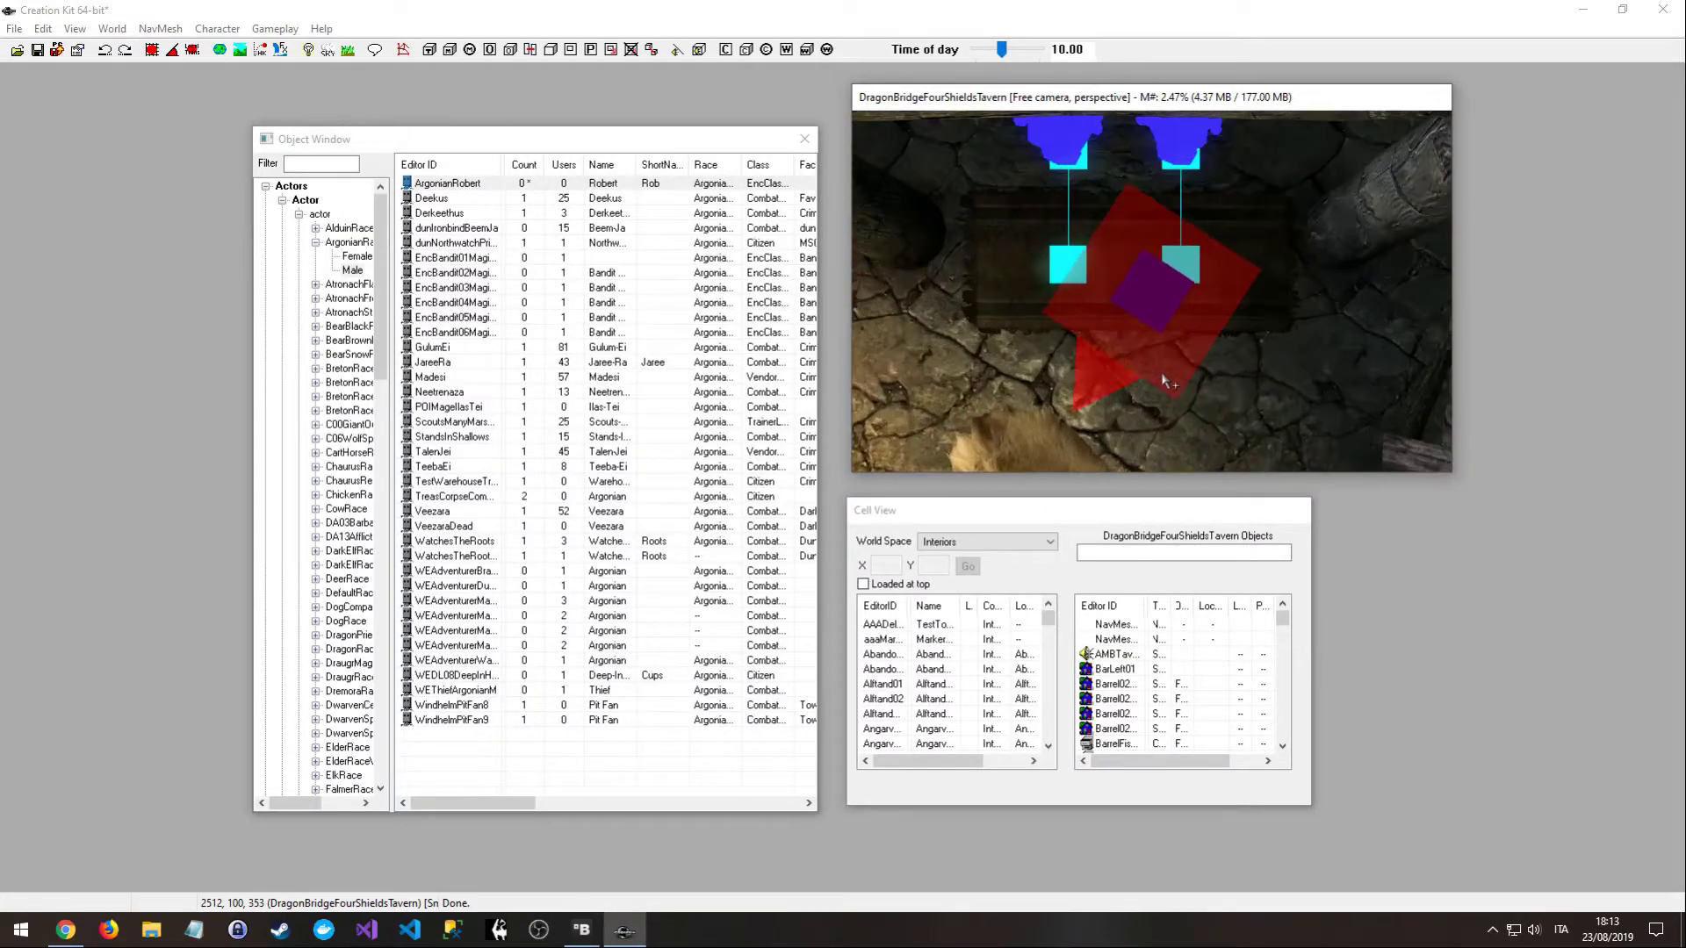
{"action": "scroll", "coordinate": [1166, 381], "scroll_direction": "down", "scroll_amount": 4}
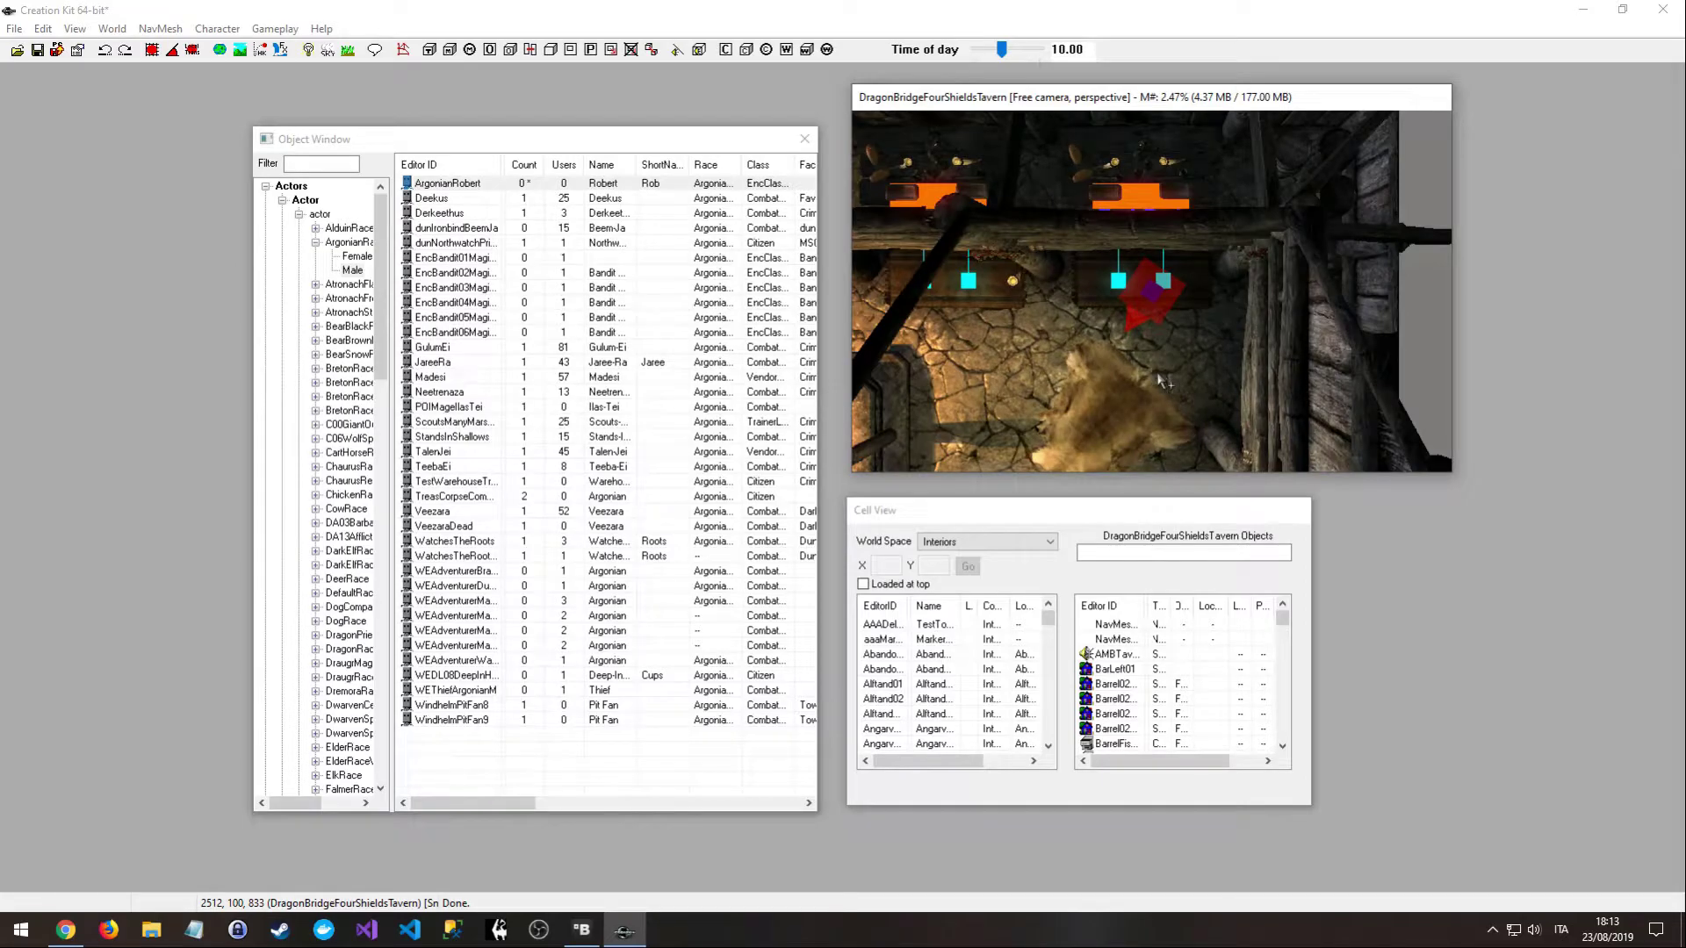
{"action": "scroll", "coordinate": [1130, 379], "scroll_direction": "down", "scroll_amount": 1}
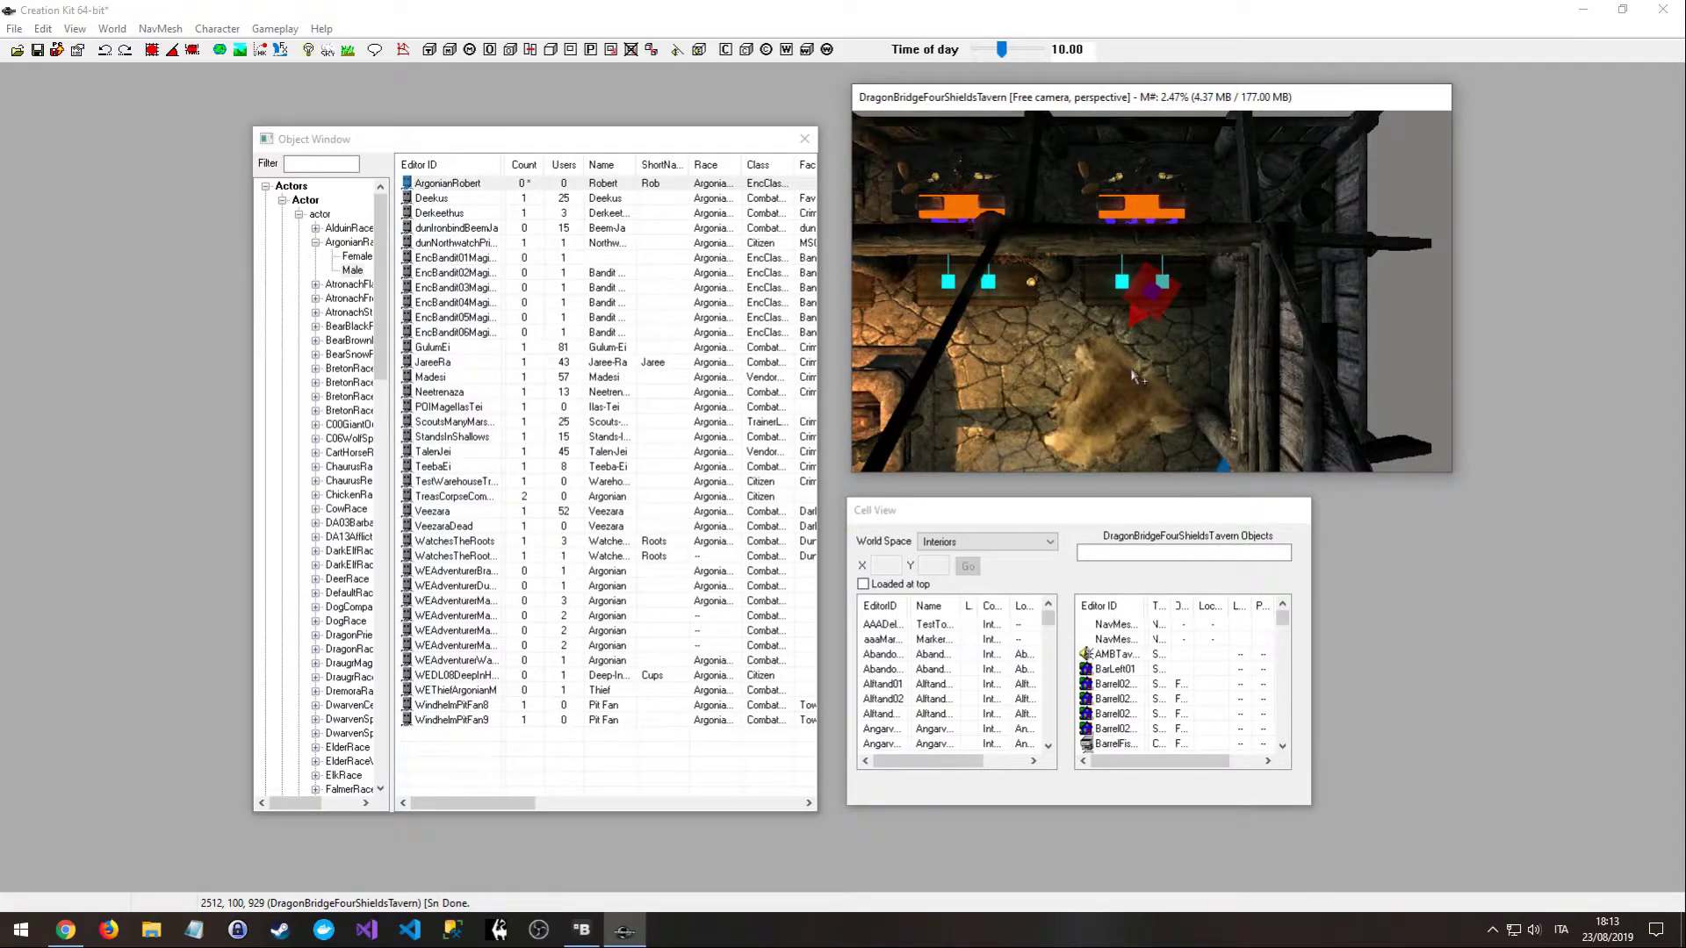
{"action": "middle_click_drag", "start_coordinate": [1130, 375], "coordinate": [997, 245], "text": "shift"}
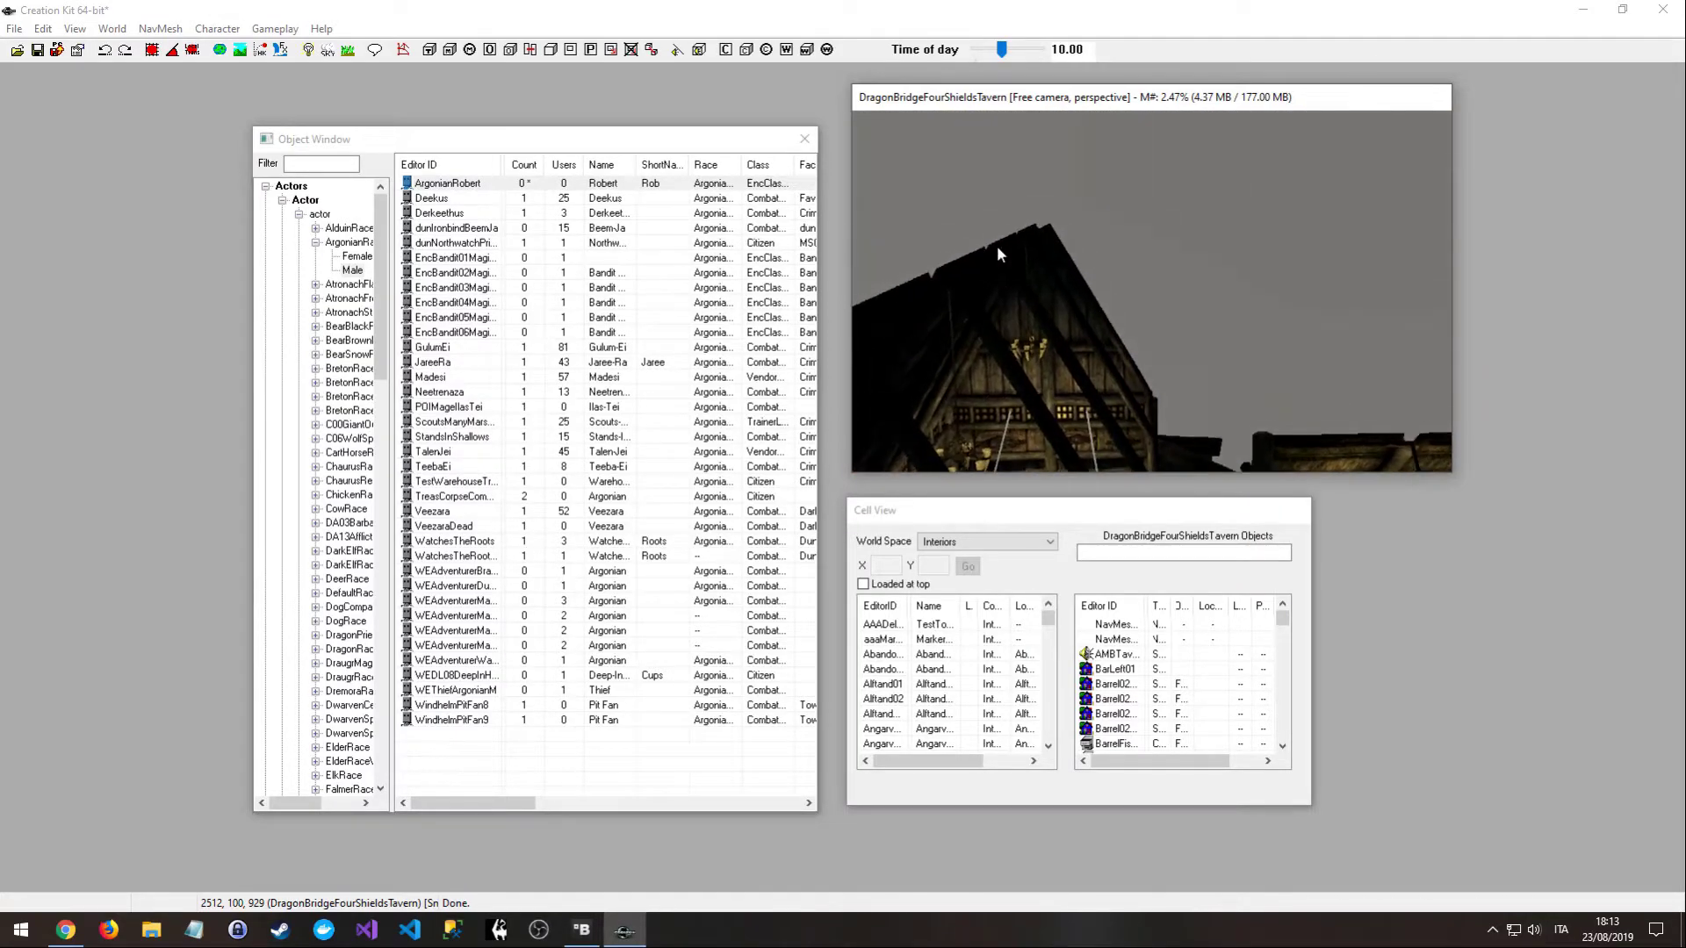
{"action": "scroll", "coordinate": [997, 245], "scroll_direction": "up", "scroll_amount": 3}
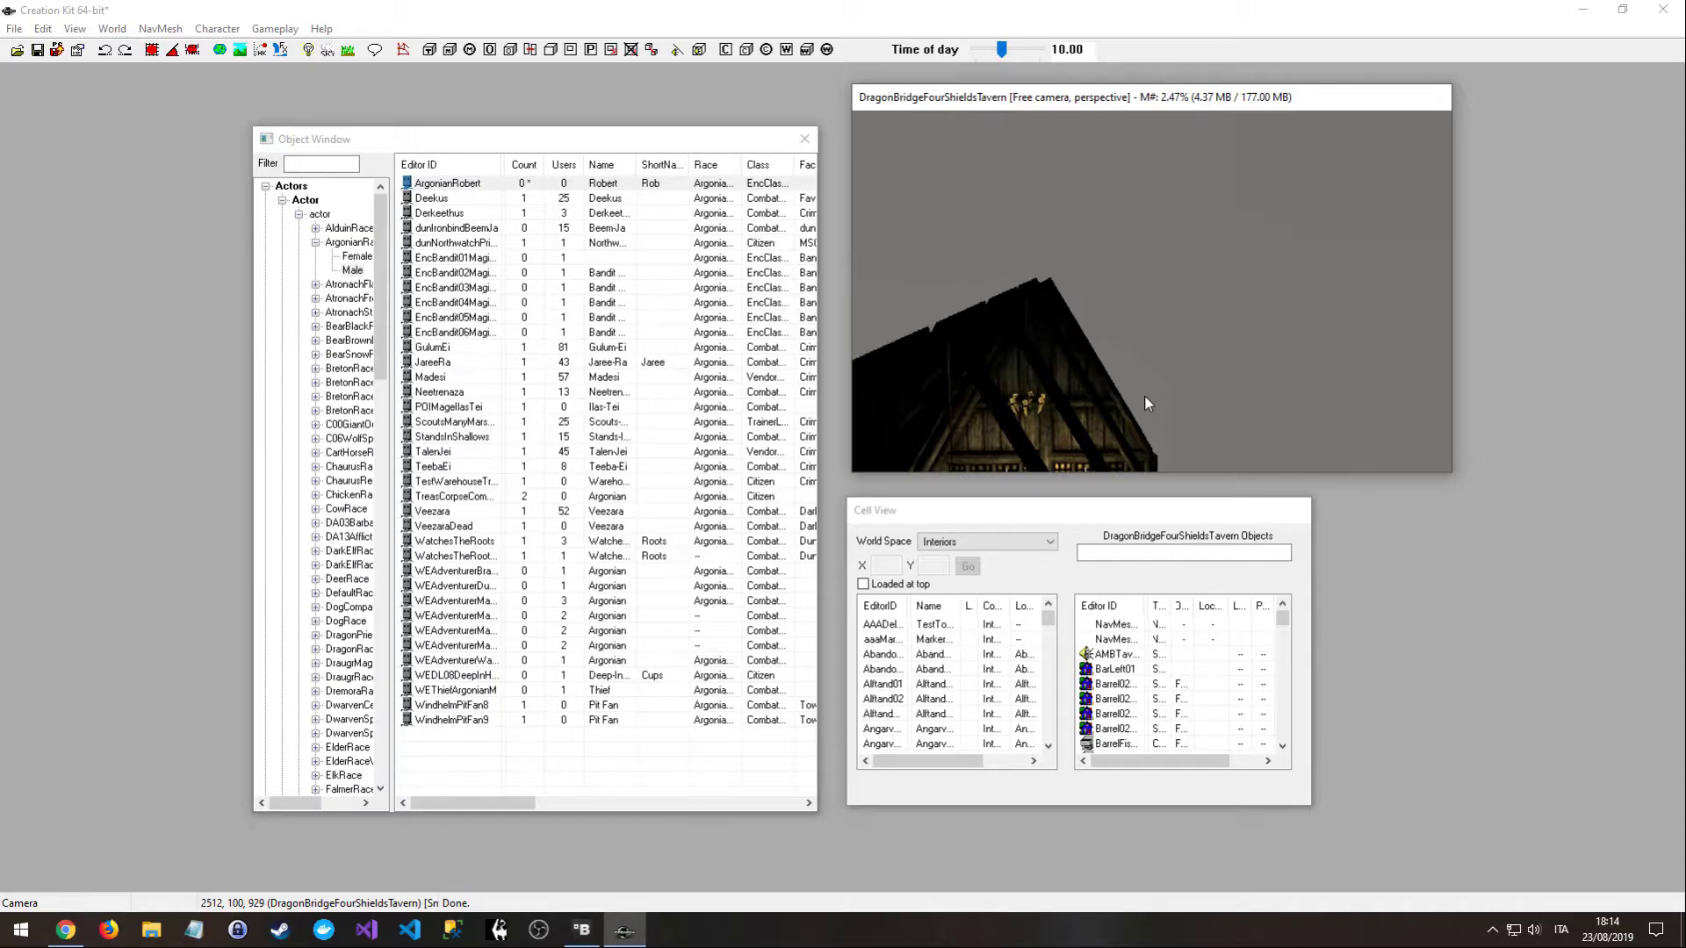
{"action": "scroll", "coordinate": [1144, 396], "scroll_direction": "up", "scroll_amount": 10}
{"action": "scroll", "coordinate": [1170, 318], "scroll_direction": "up", "scroll_amount": 8}
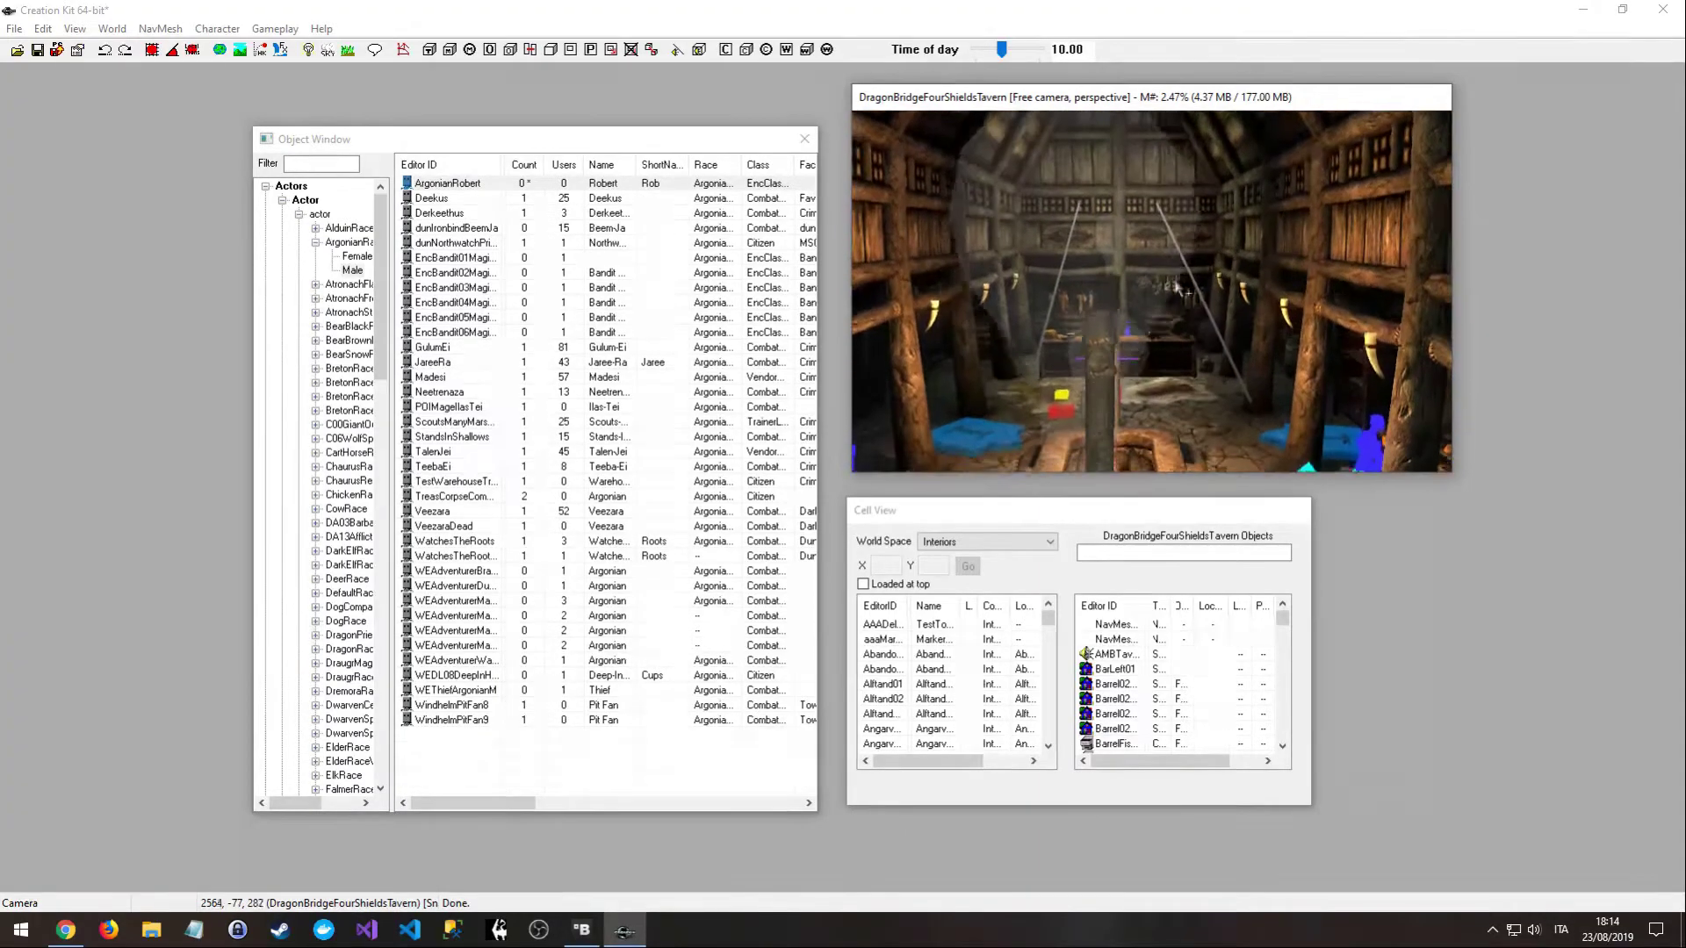
{"action": "scroll", "coordinate": [1177, 267], "scroll_direction": "up", "scroll_amount": 6}
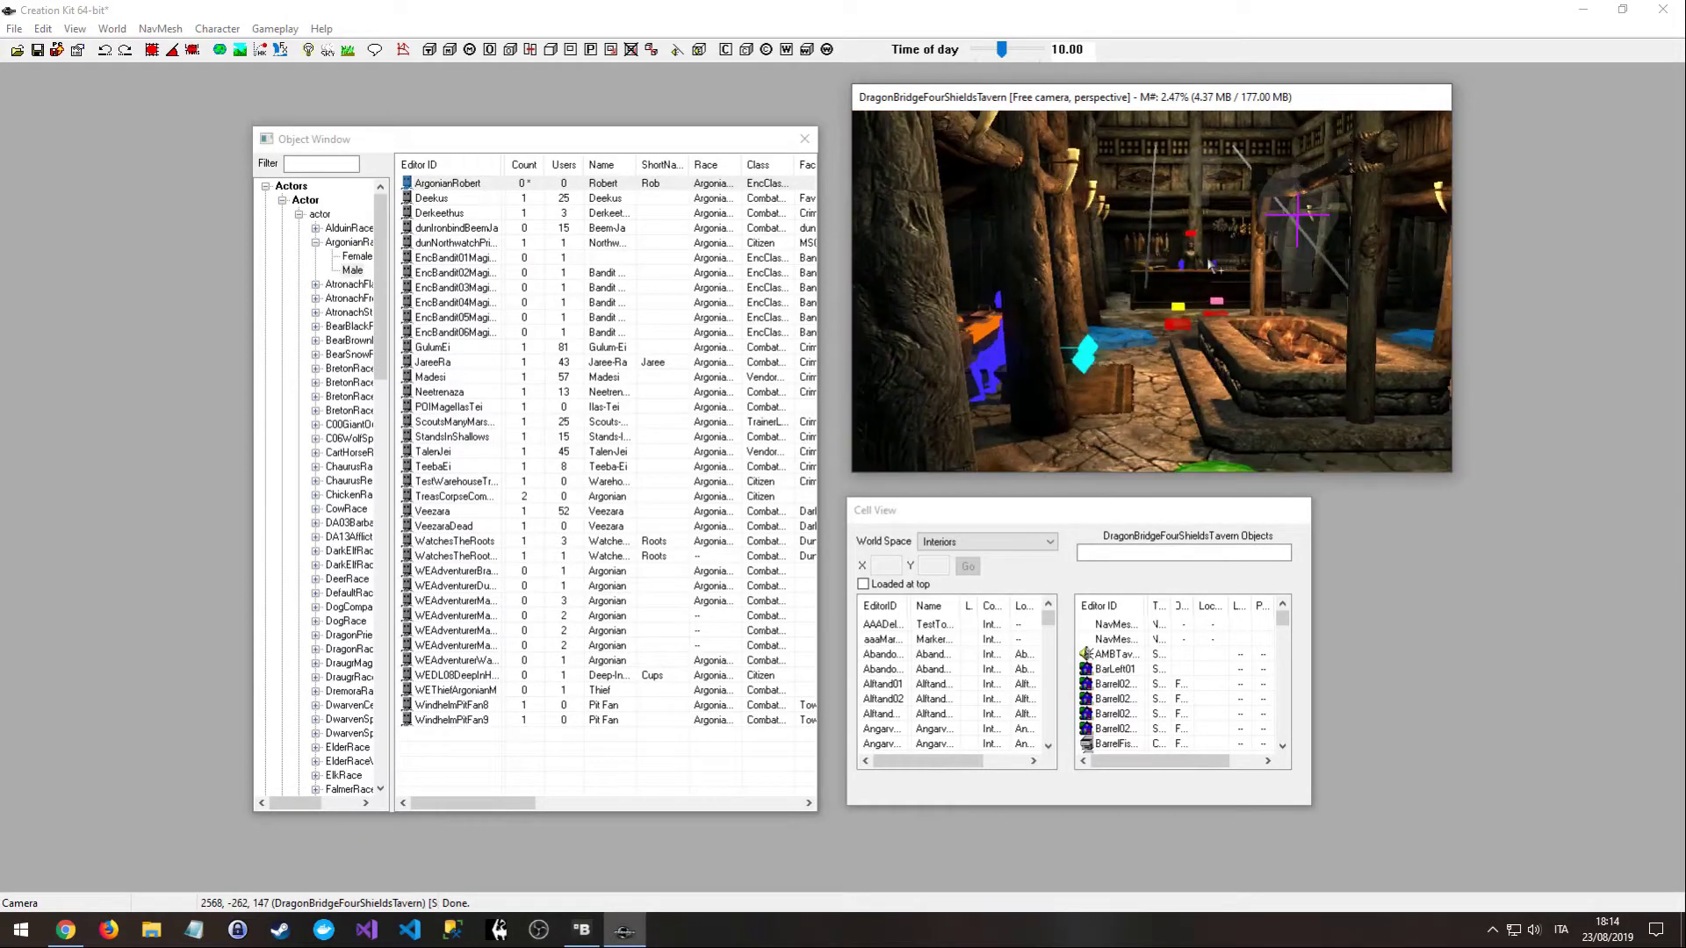
{"action": "scroll", "coordinate": [1165, 261], "scroll_direction": "up", "scroll_amount": 6}
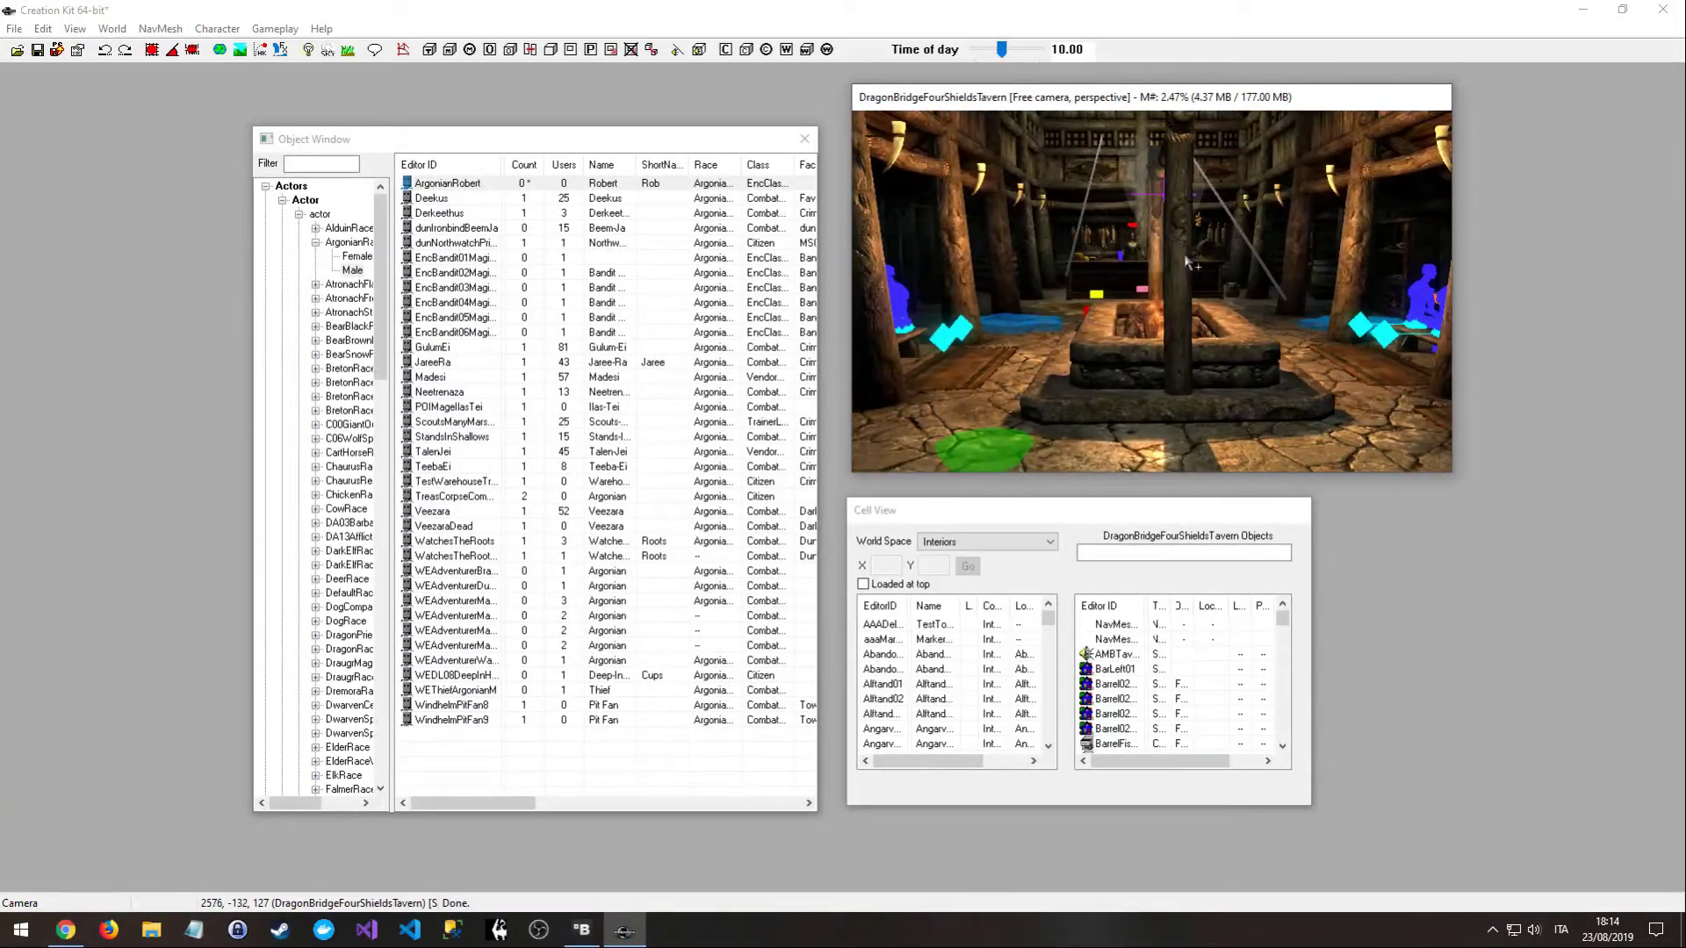
{"action": "scroll", "coordinate": [1174, 247], "scroll_direction": "down", "scroll_amount": 6}
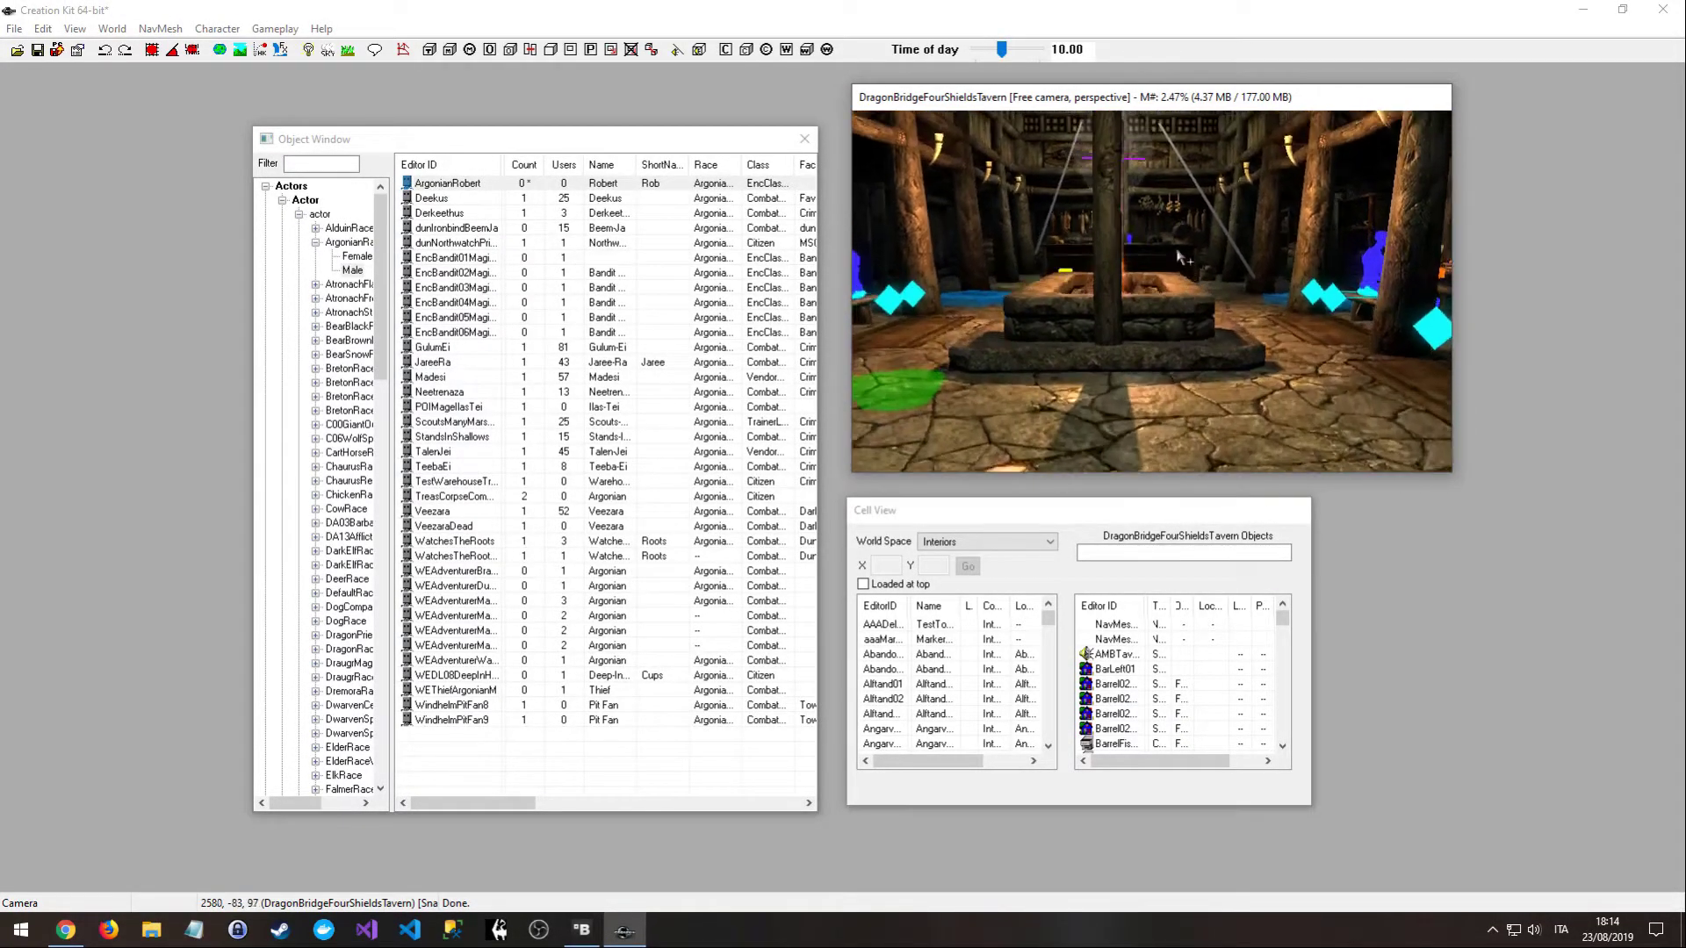
{"action": "scroll", "coordinate": [1181, 259], "scroll_direction": "down", "scroll_amount": 3}
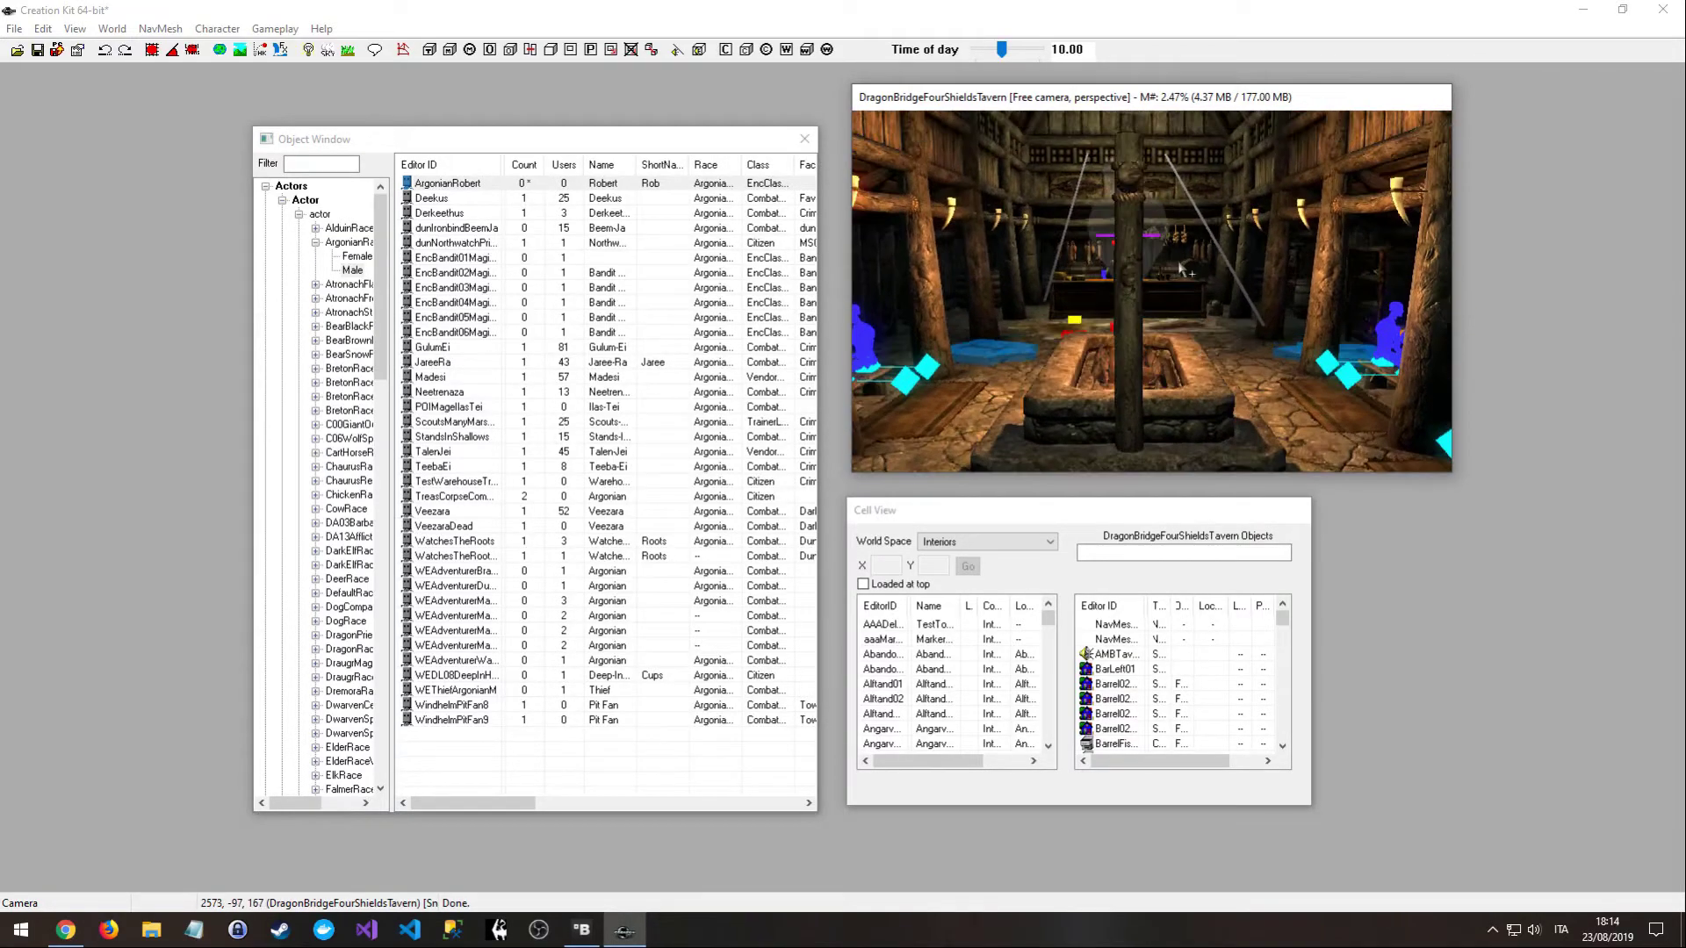
{"action": "scroll", "coordinate": [1252, 413], "scroll_direction": "up", "scroll_amount": 4}
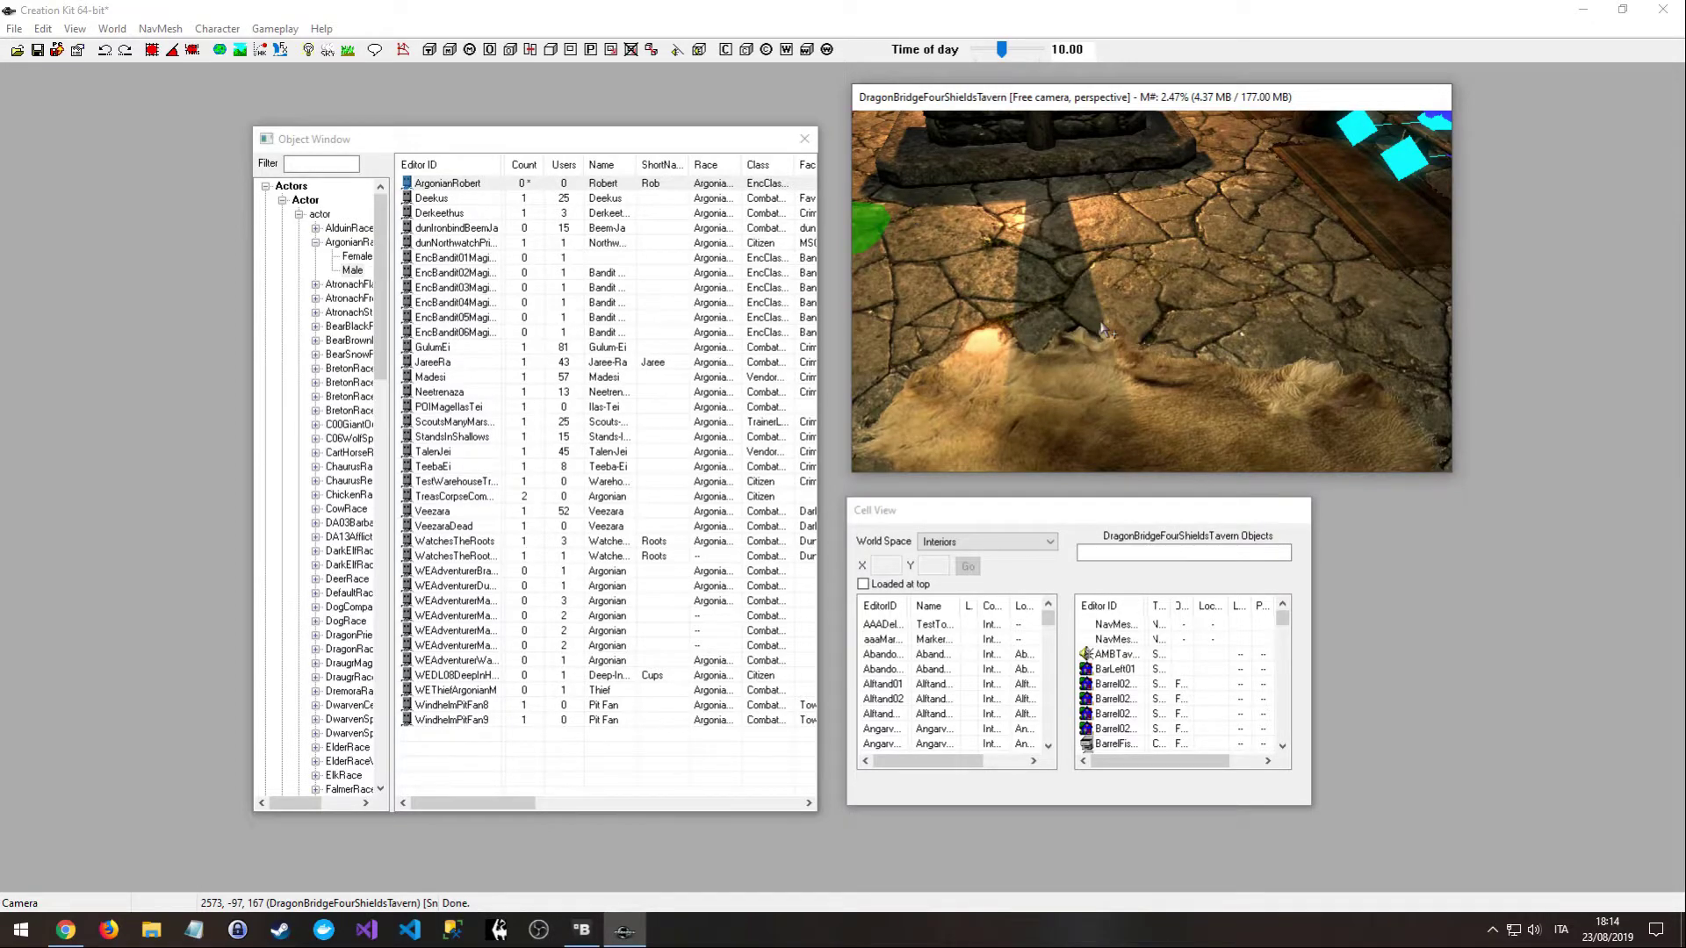
- Drag ArgonianRobert into the tavern scene and place him on the floor near the fur rug
{"action": "left_click", "coordinate": [455, 185]}
{"action": "left_click", "coordinate": [457, 185]}
{"action": "key", "text": "Escape"}
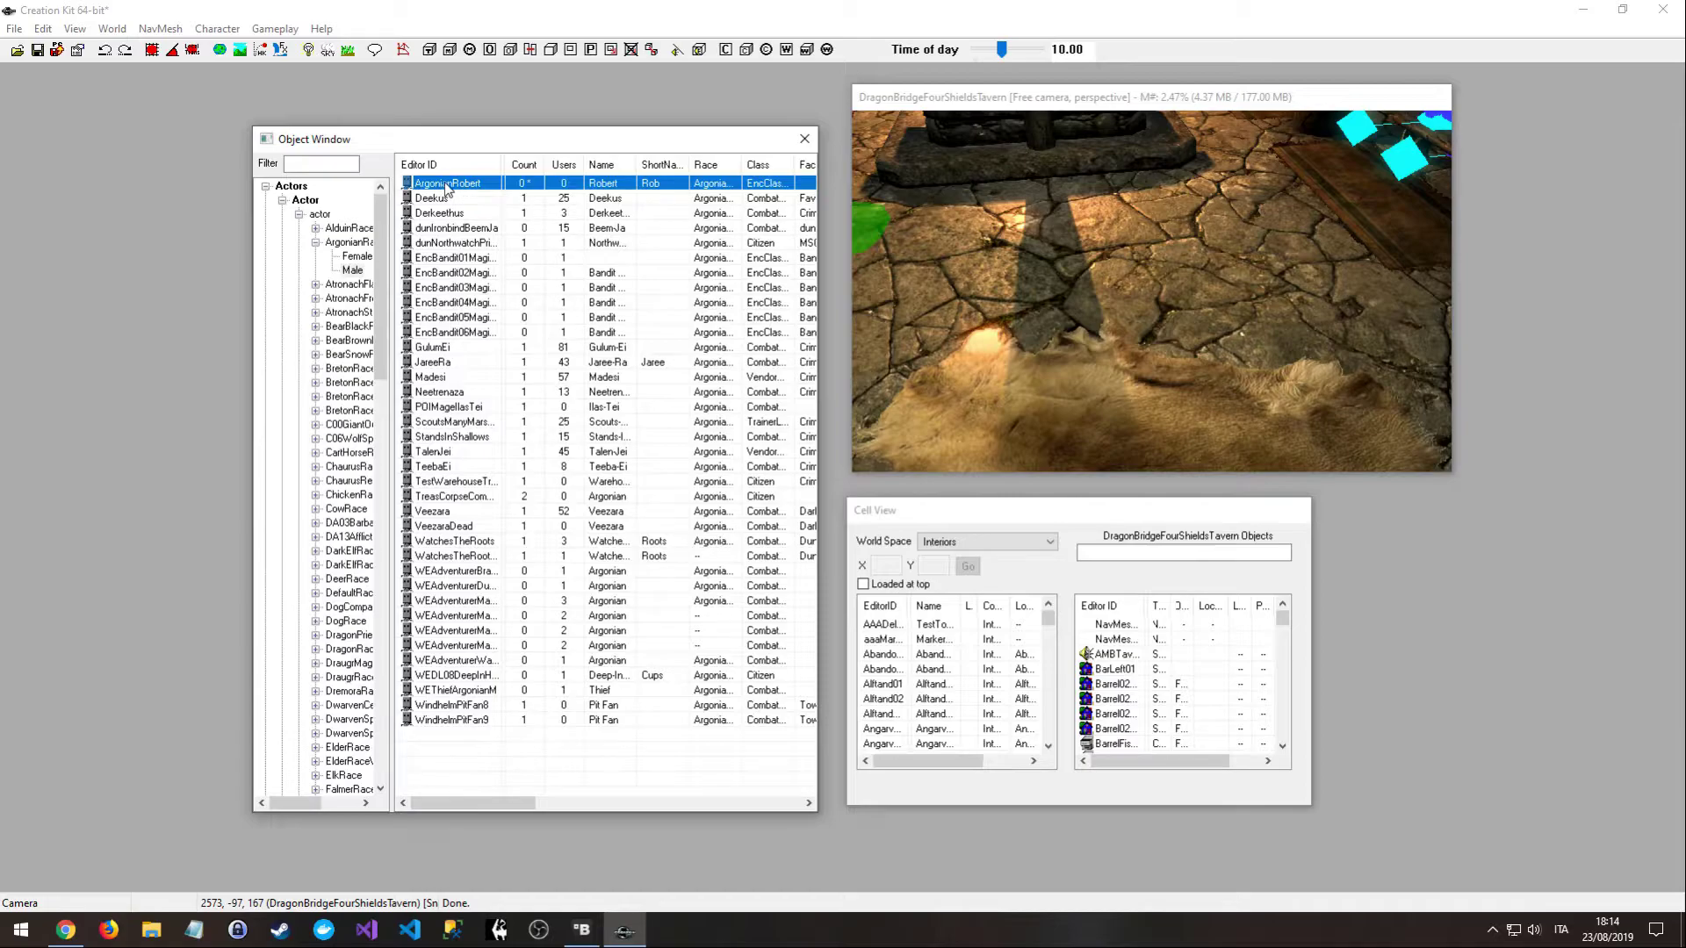
{"action": "left_click_drag", "start_coordinate": [450, 187], "coordinate": [1106, 373]}
{"action": "left_click_drag", "start_coordinate": [1159, 281], "coordinate": [1133, 292]}
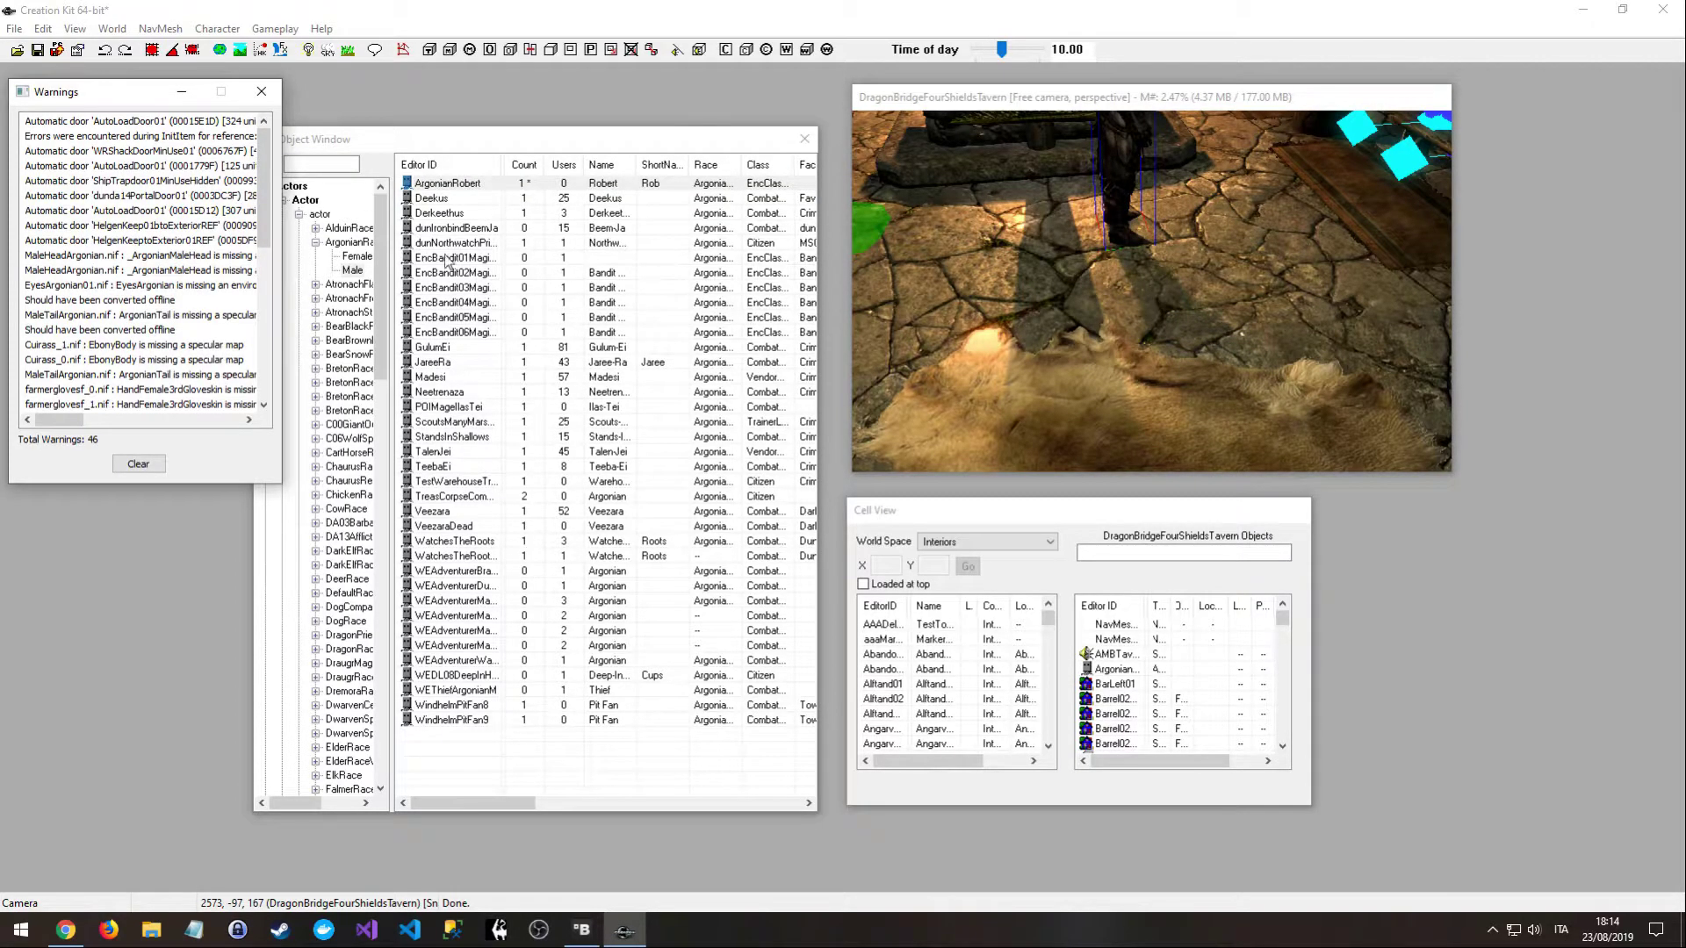
{"action": "left_click", "coordinate": [261, 91]}
- Rotate Robert to face a new direction and shift the view across the floor
{"action": "scroll", "coordinate": [1086, 328], "scroll_direction": "up", "scroll_amount": 3}
{"action": "scroll", "coordinate": [1086, 328], "scroll_direction": "down", "scroll_amount": 3}
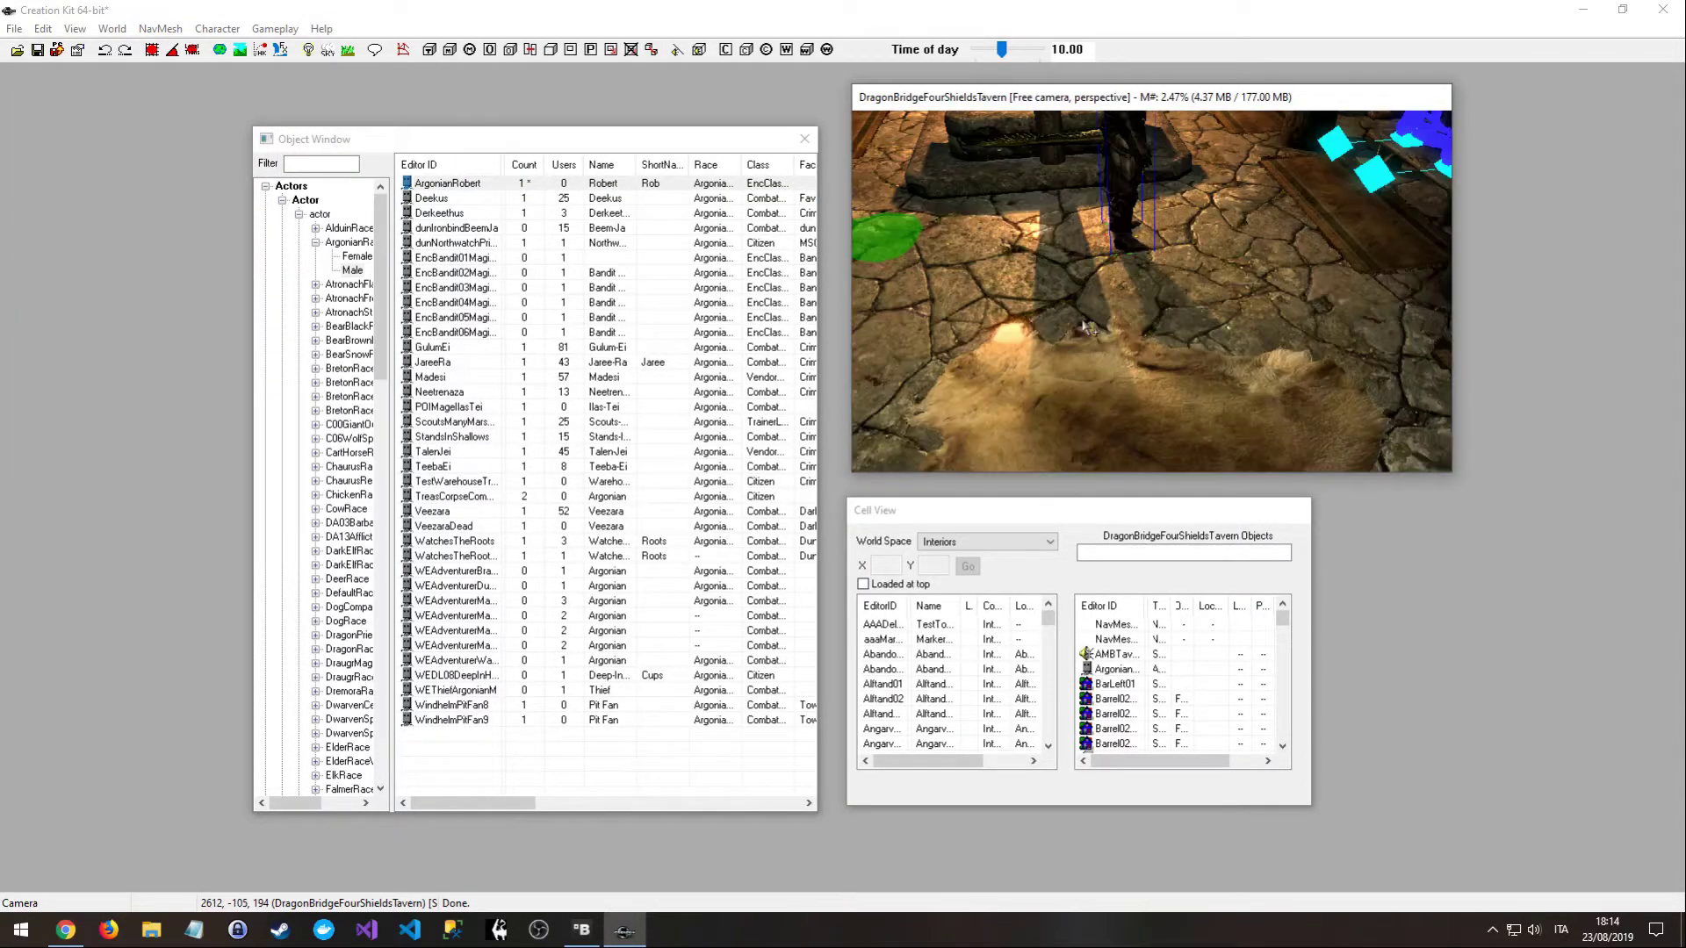
{"action": "middle_click_drag", "start_coordinate": [1182, 260], "coordinate": [1130, 327]}
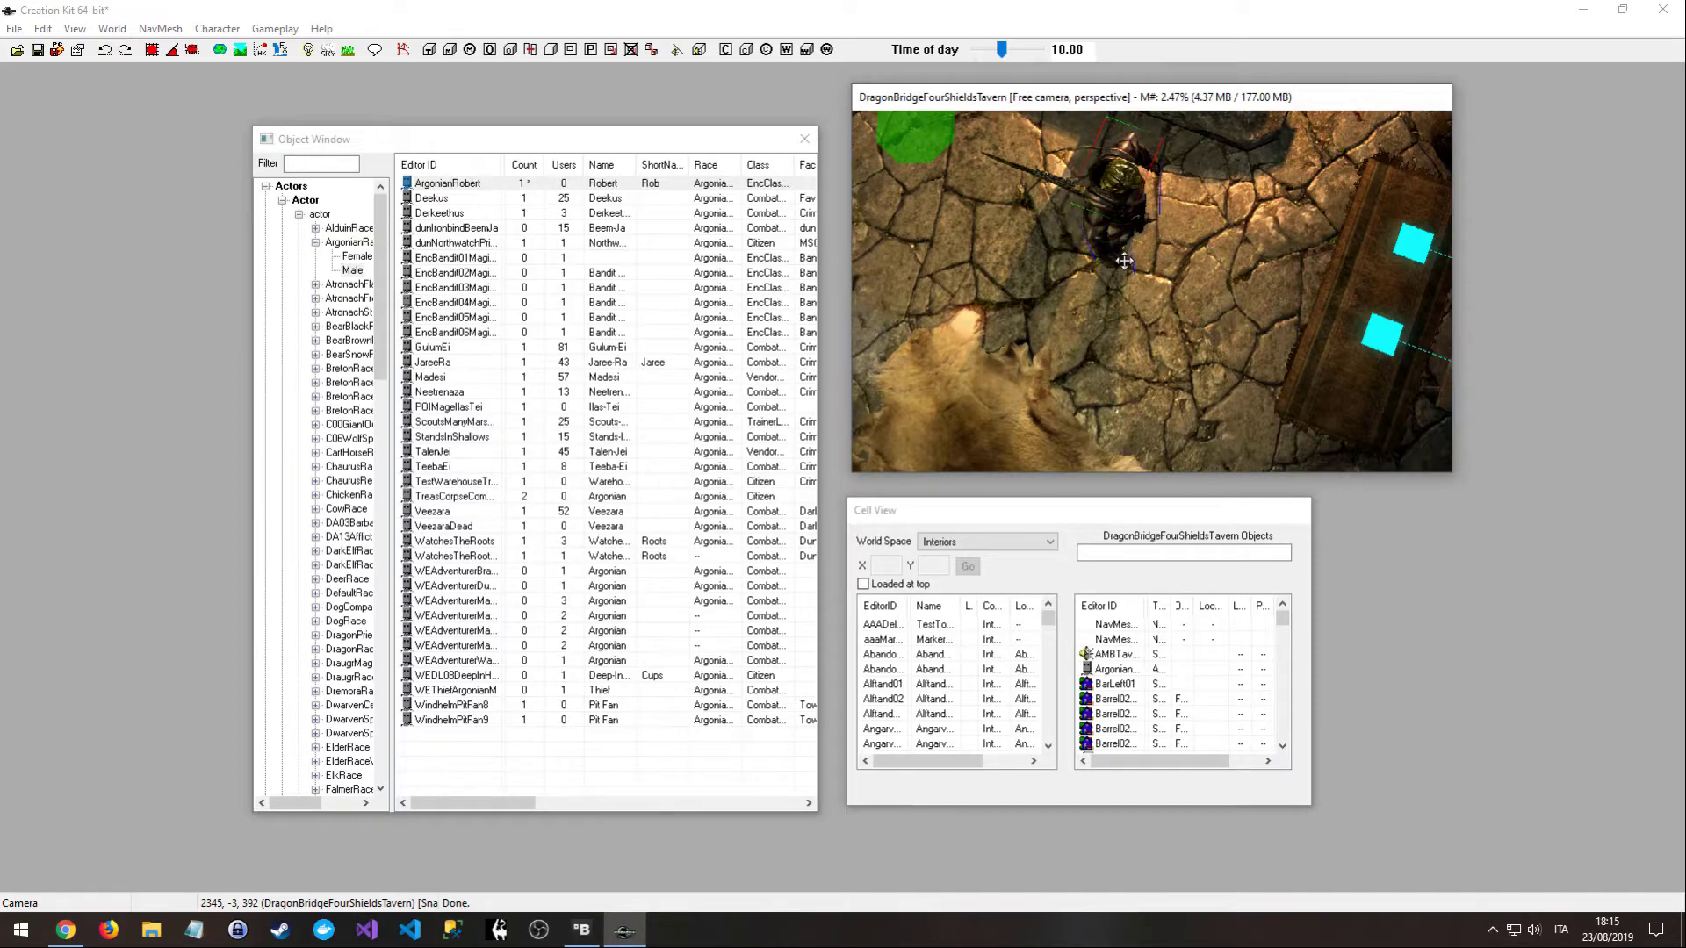
{"action": "right_click_drag", "start_coordinate": [1123, 261], "coordinate": [1159, 262]}
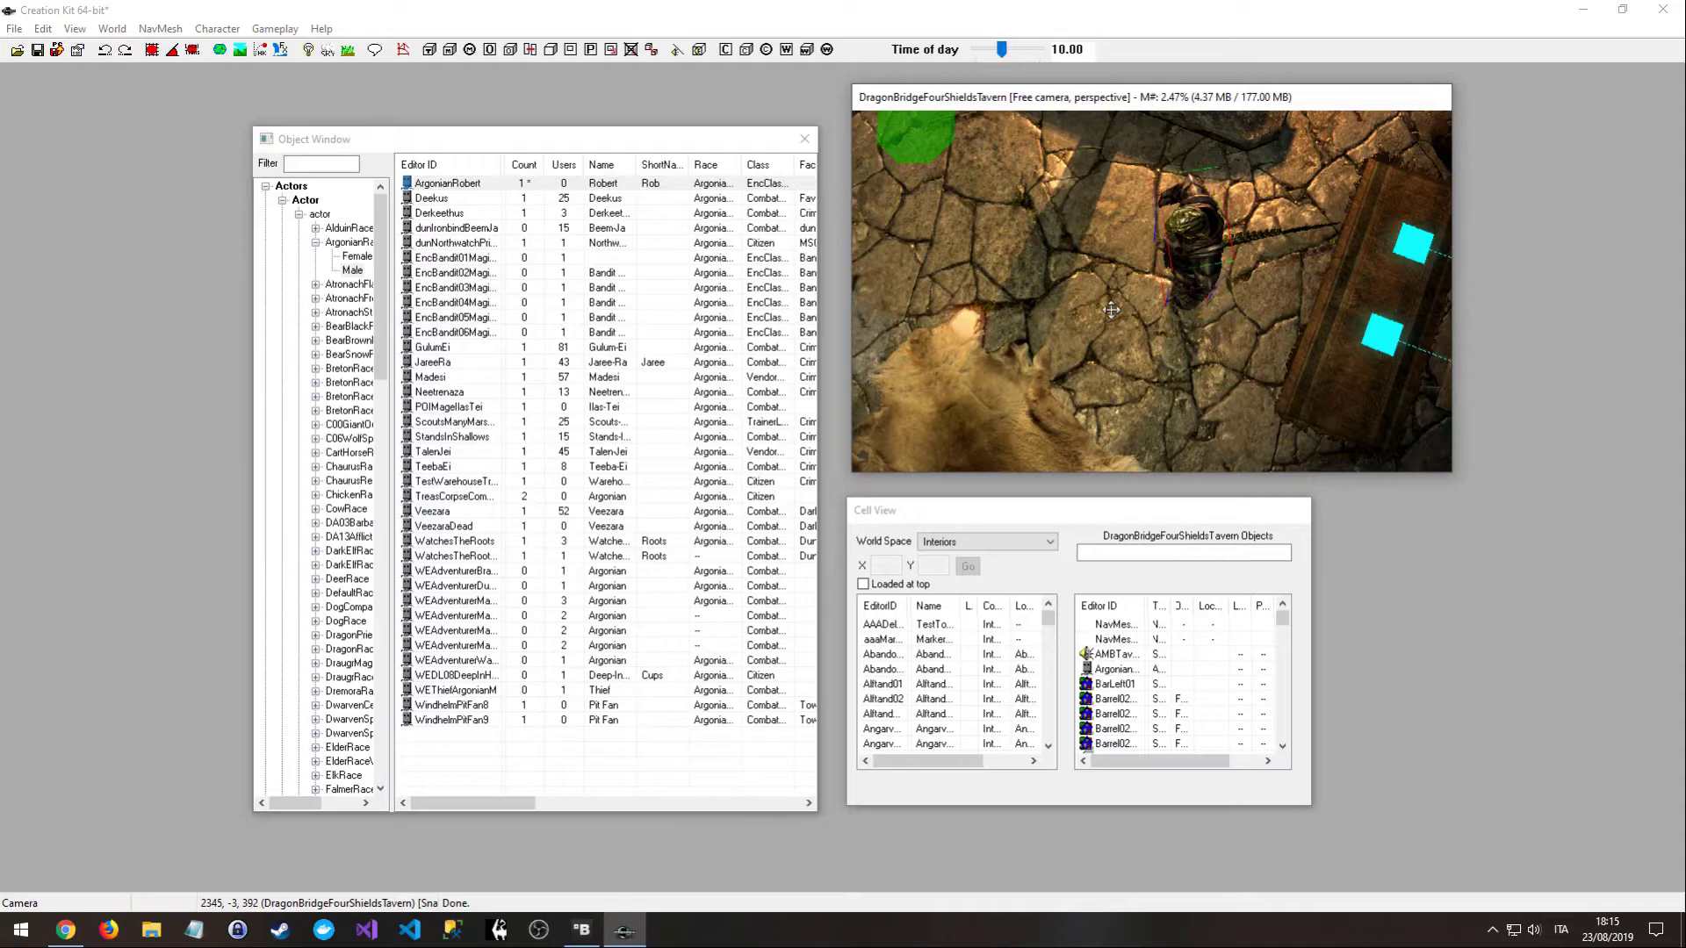
{"action": "middle_click_drag", "start_coordinate": [1110, 310], "coordinate": [1111, 193]}
- Save the plugin as Robert.esp from the File menu
{"action": "left_click", "coordinate": [14, 30]}
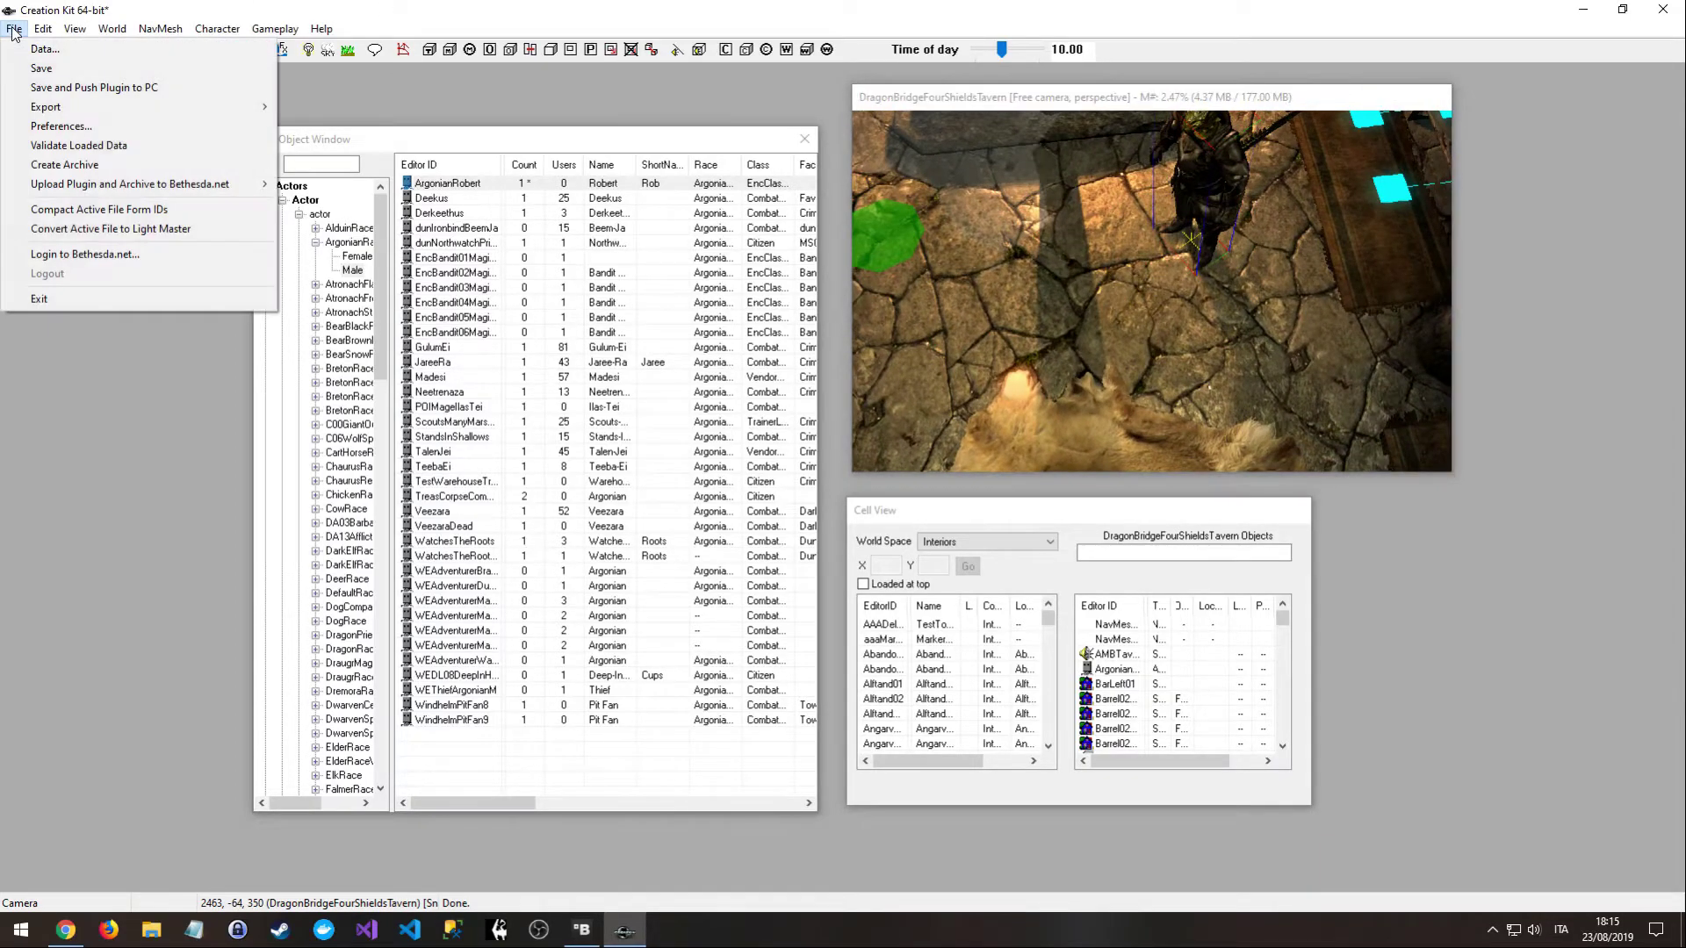
{"action": "left_click", "coordinate": [50, 77]}
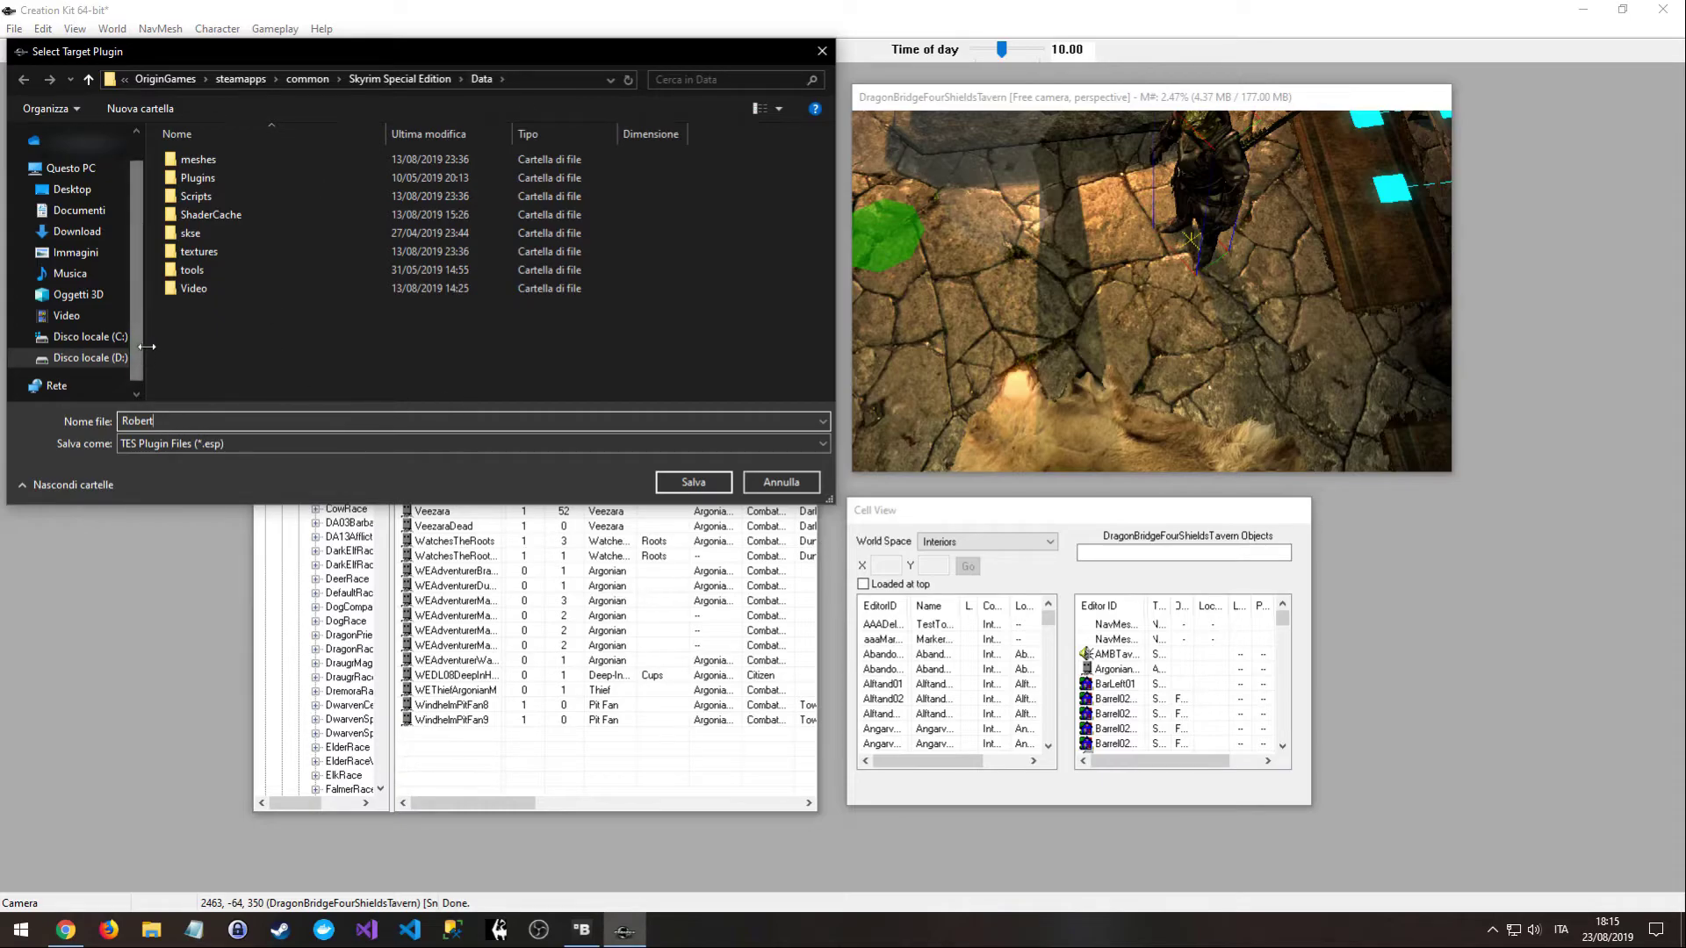
{"action": "left_click", "coordinate": [709, 482]}
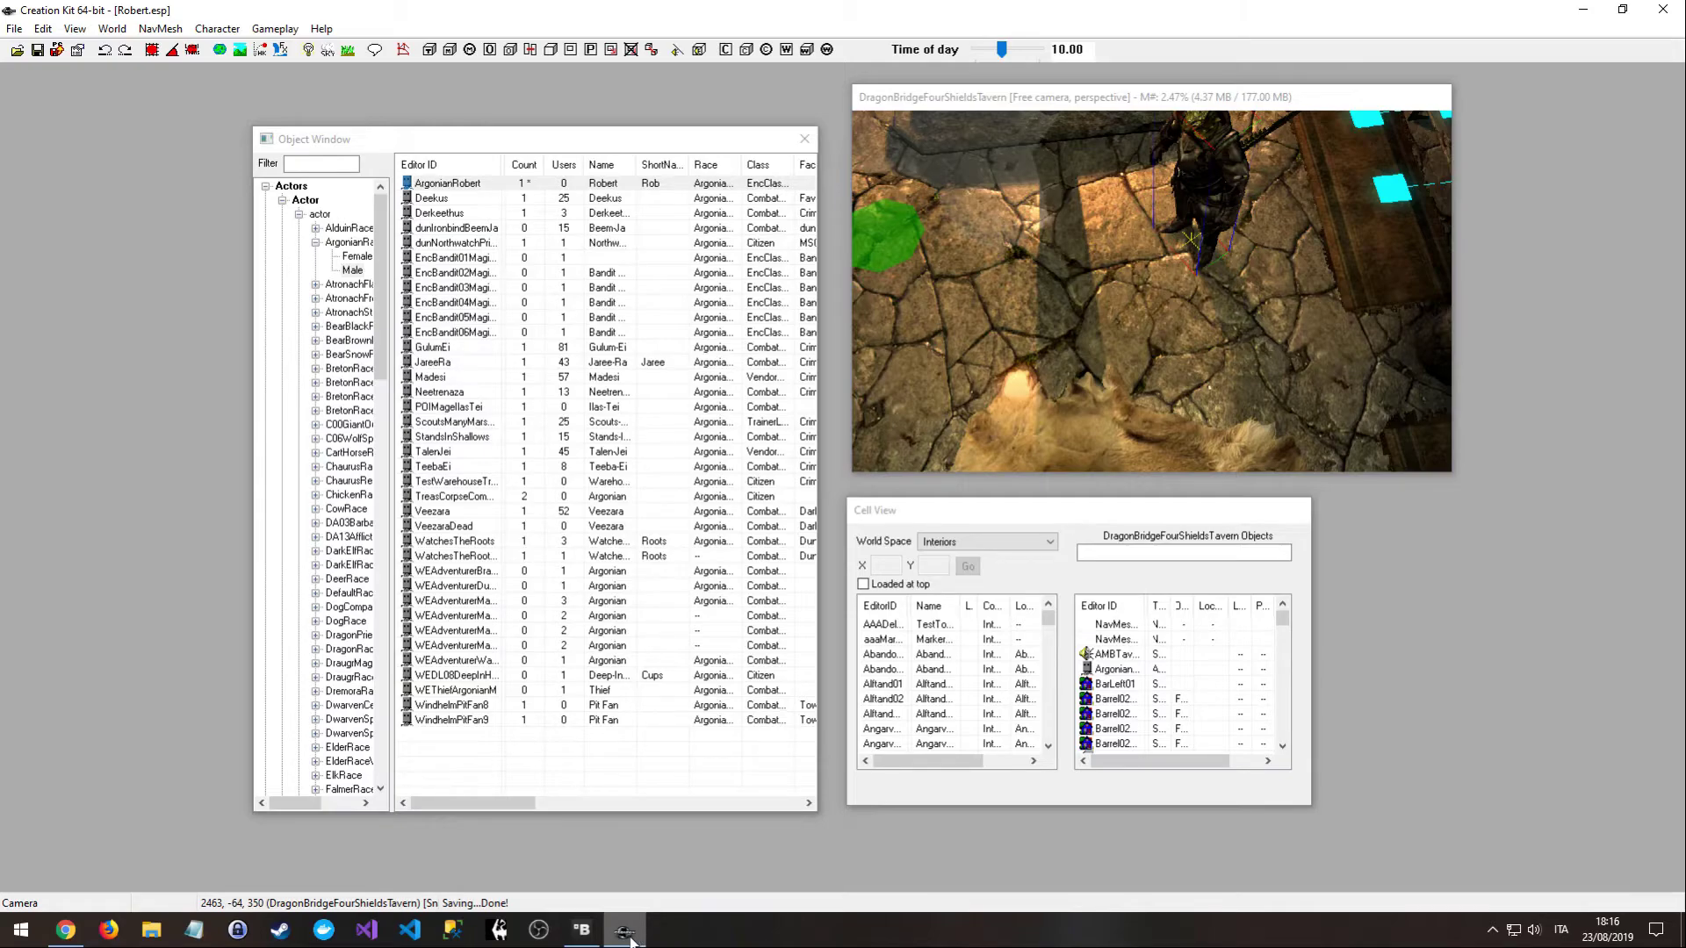
- Start Skyrim Special Edition from its launcher with PLAY
{"action": "left_click", "coordinate": [496, 929]}
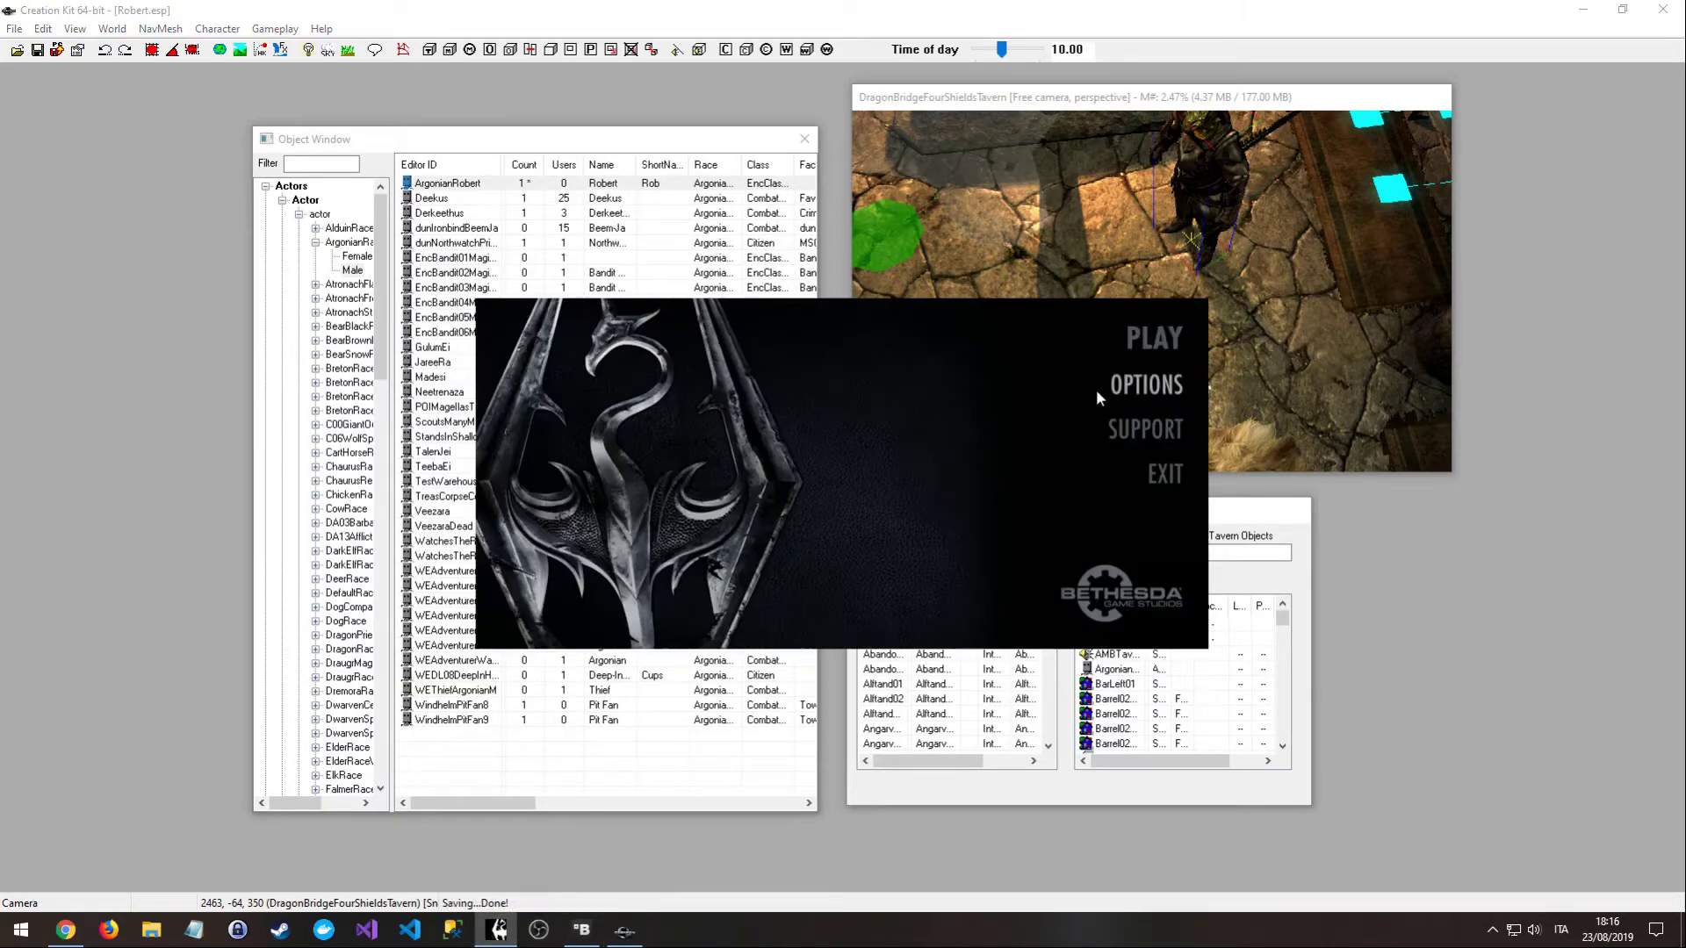
{"action": "left_click", "coordinate": [1142, 350]}
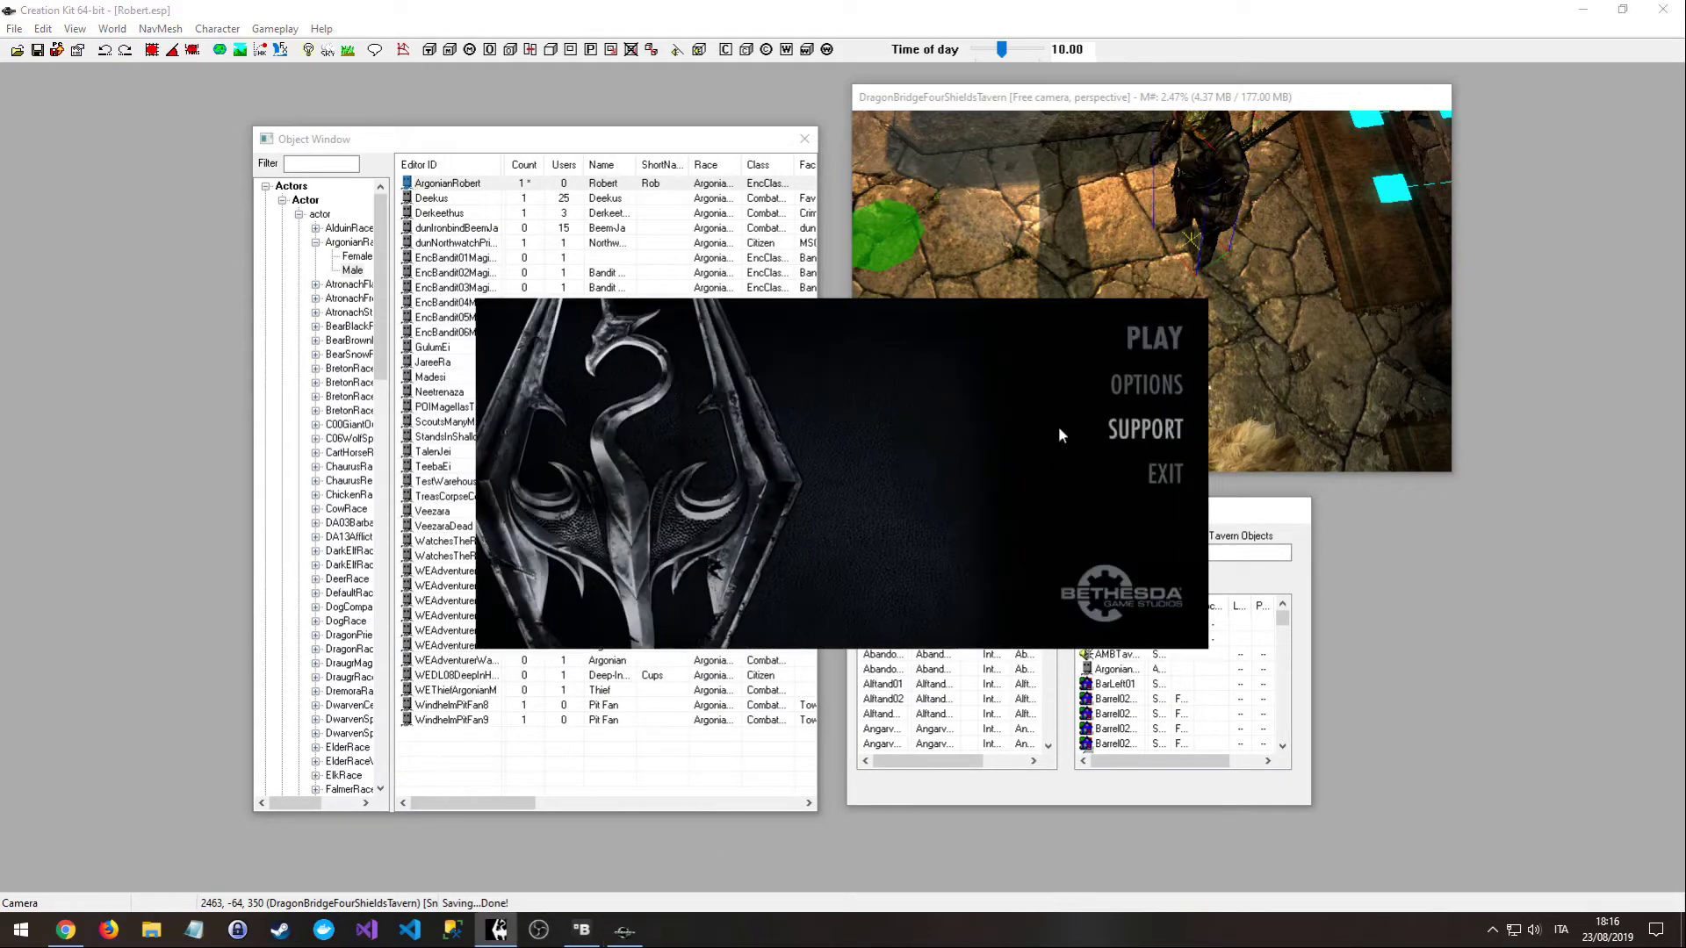
{"action": "left_click", "coordinate": [1150, 341]}
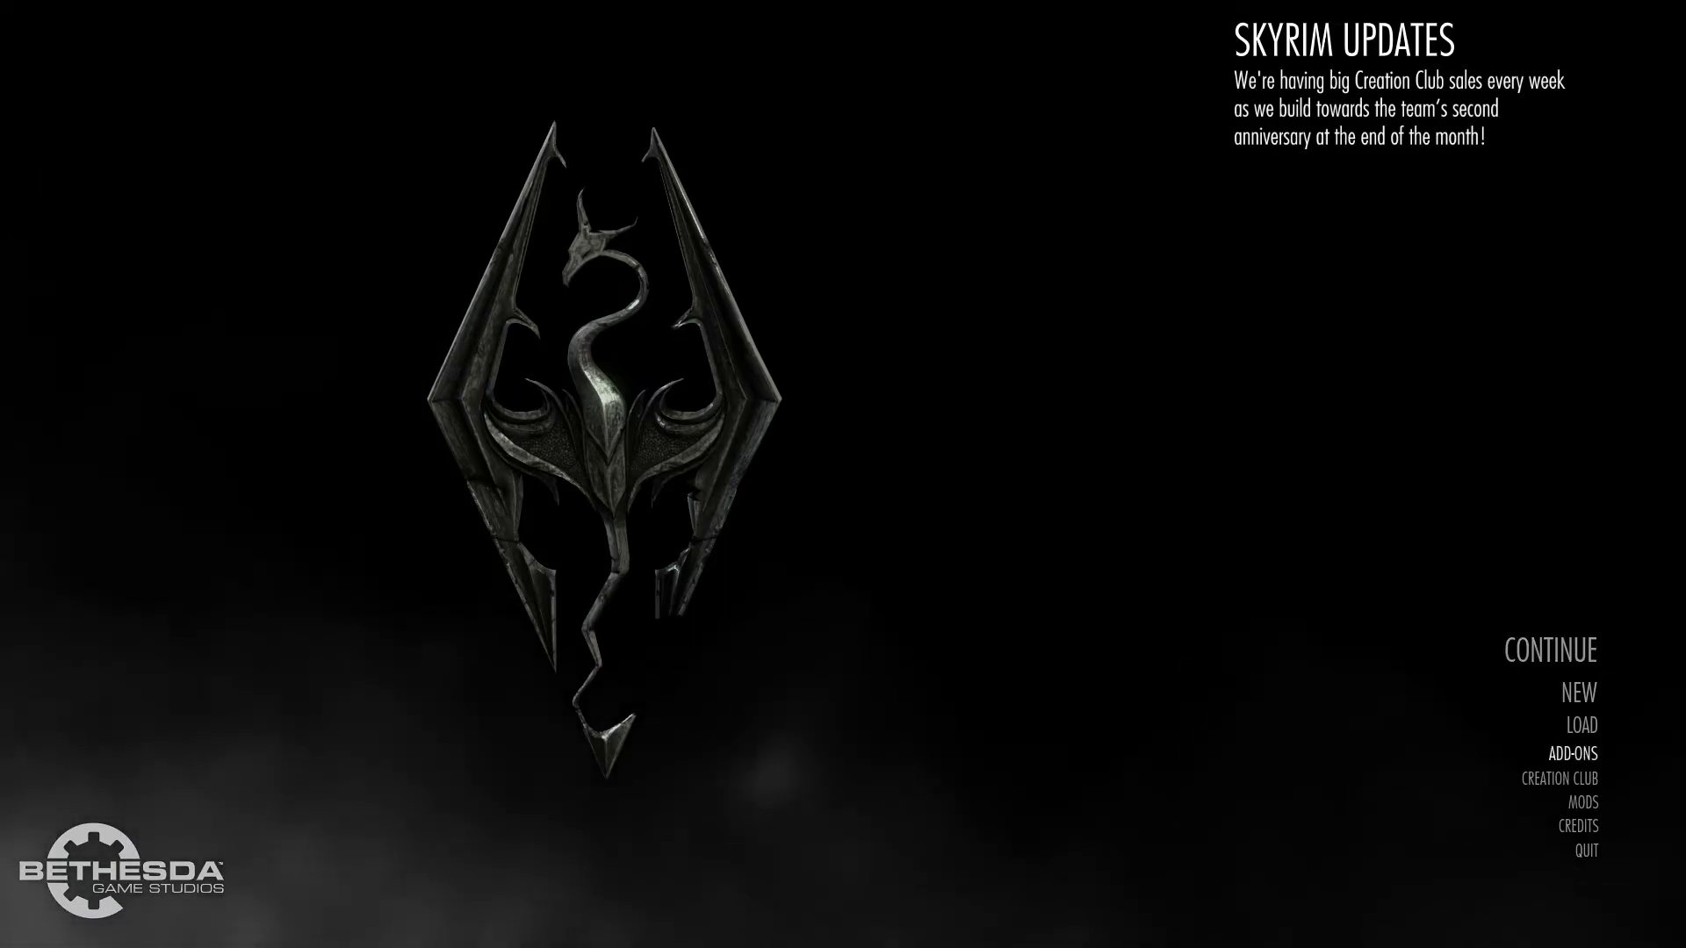
- Turn on Robert.esp in the MODS load order, then back out to the main menu
{"action": "left_click", "coordinate": [1589, 809]}
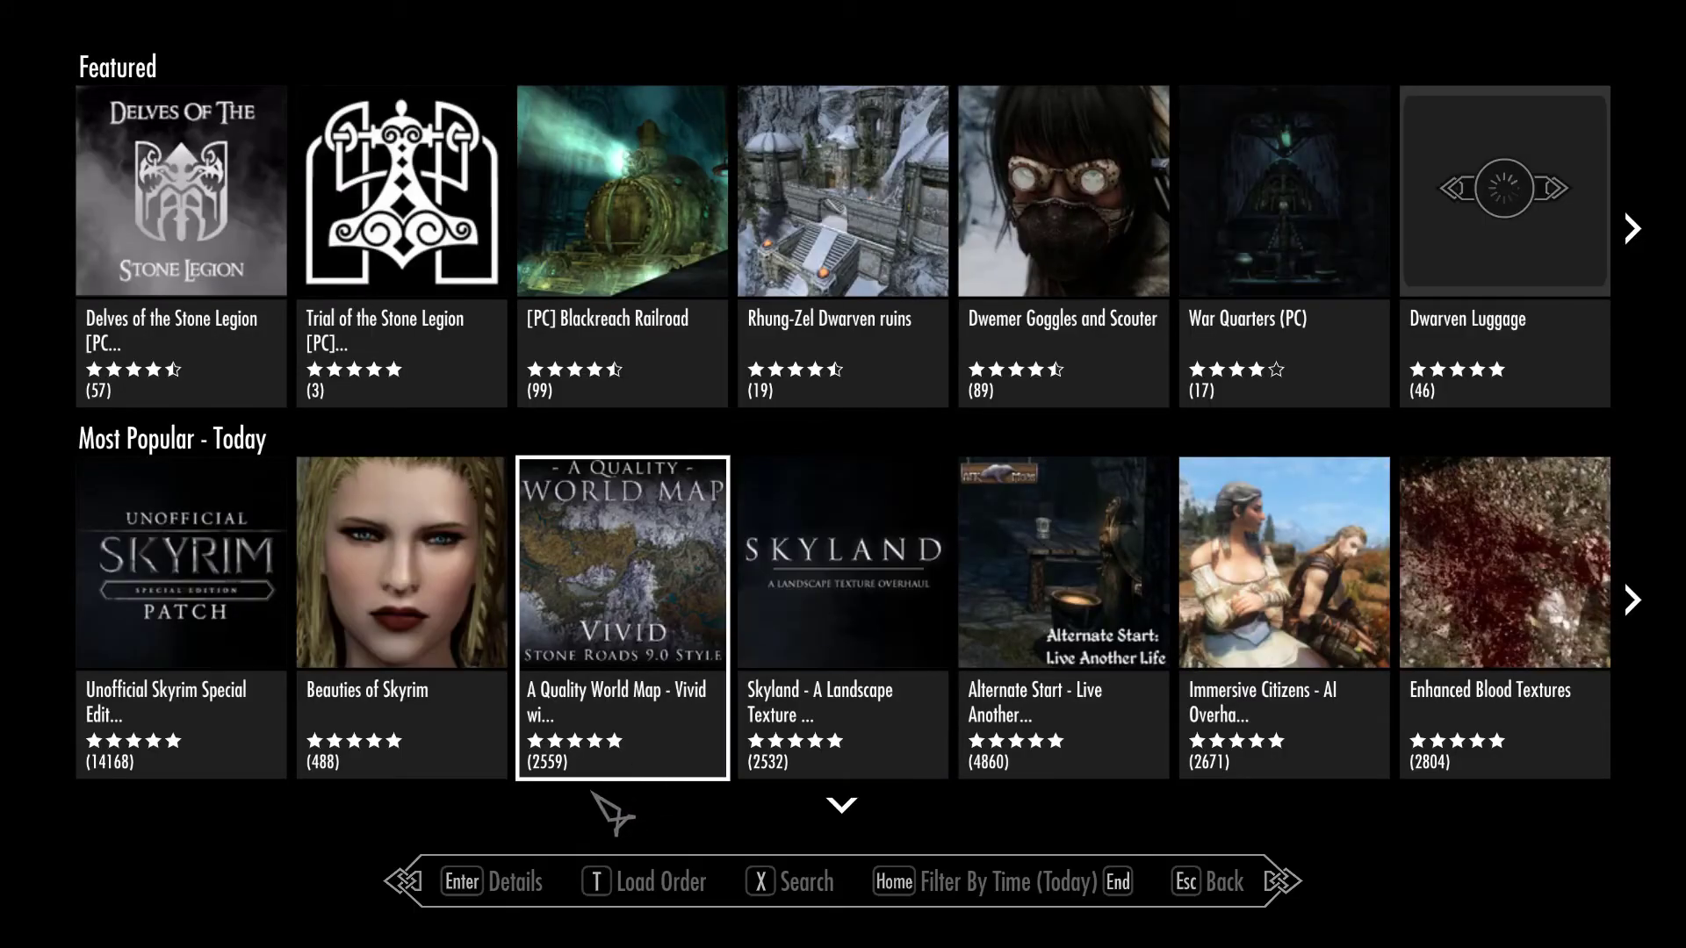
{"action": "left_click", "coordinate": [567, 860]}
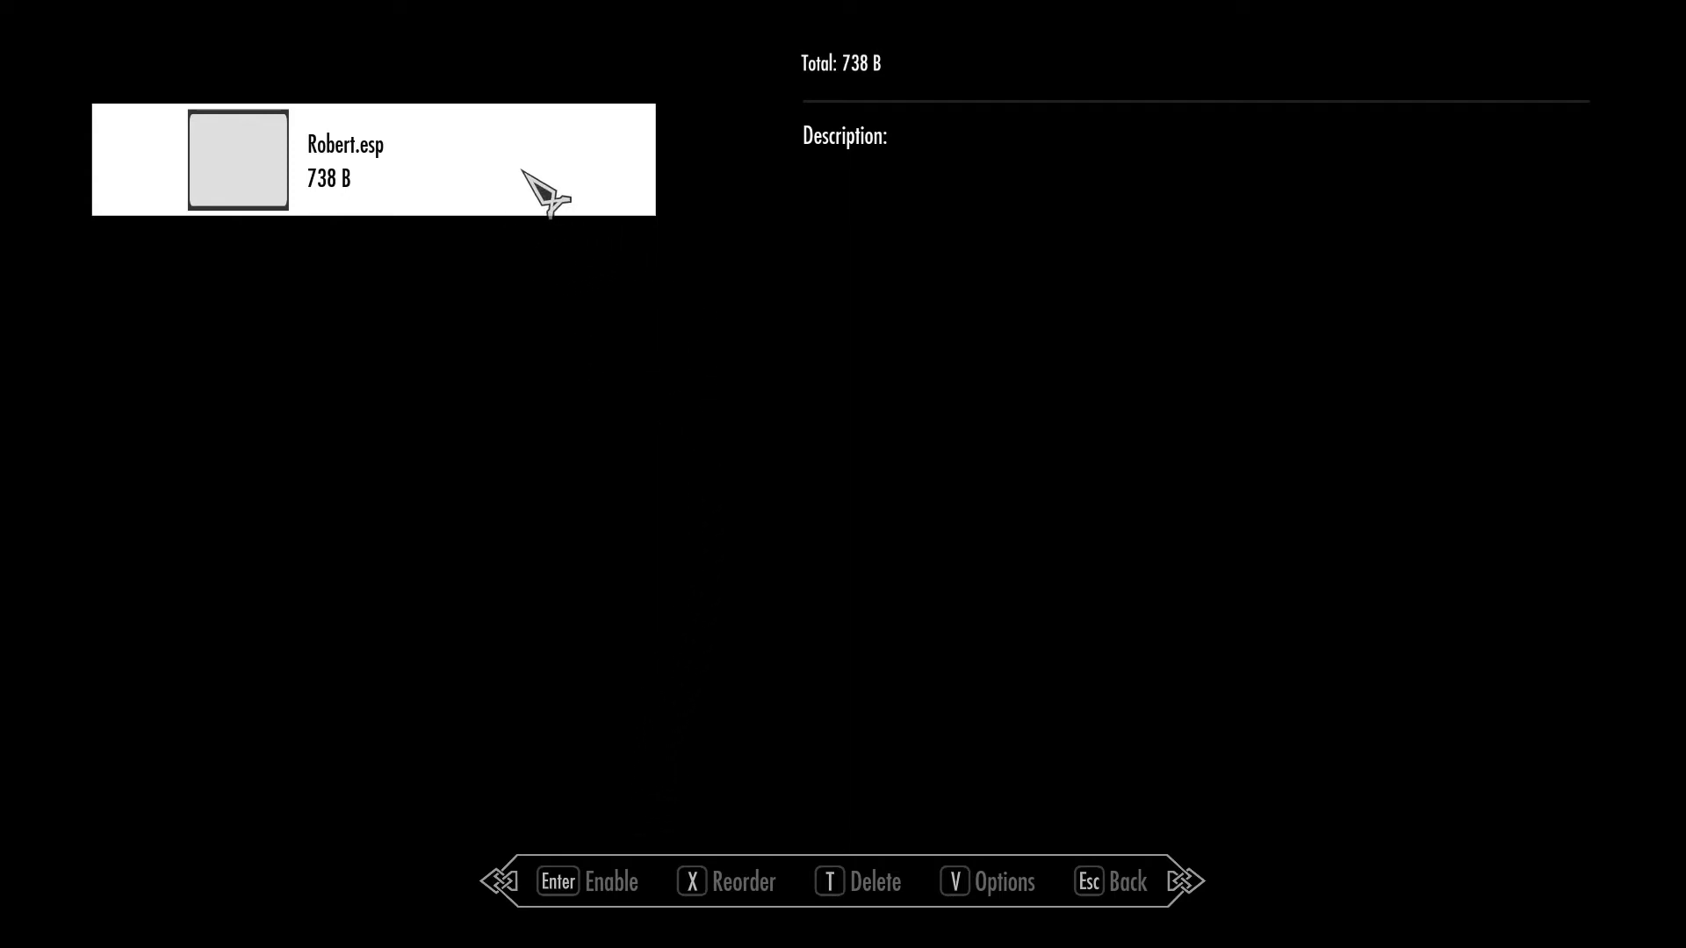
{"action": "left_click", "coordinate": [425, 184]}
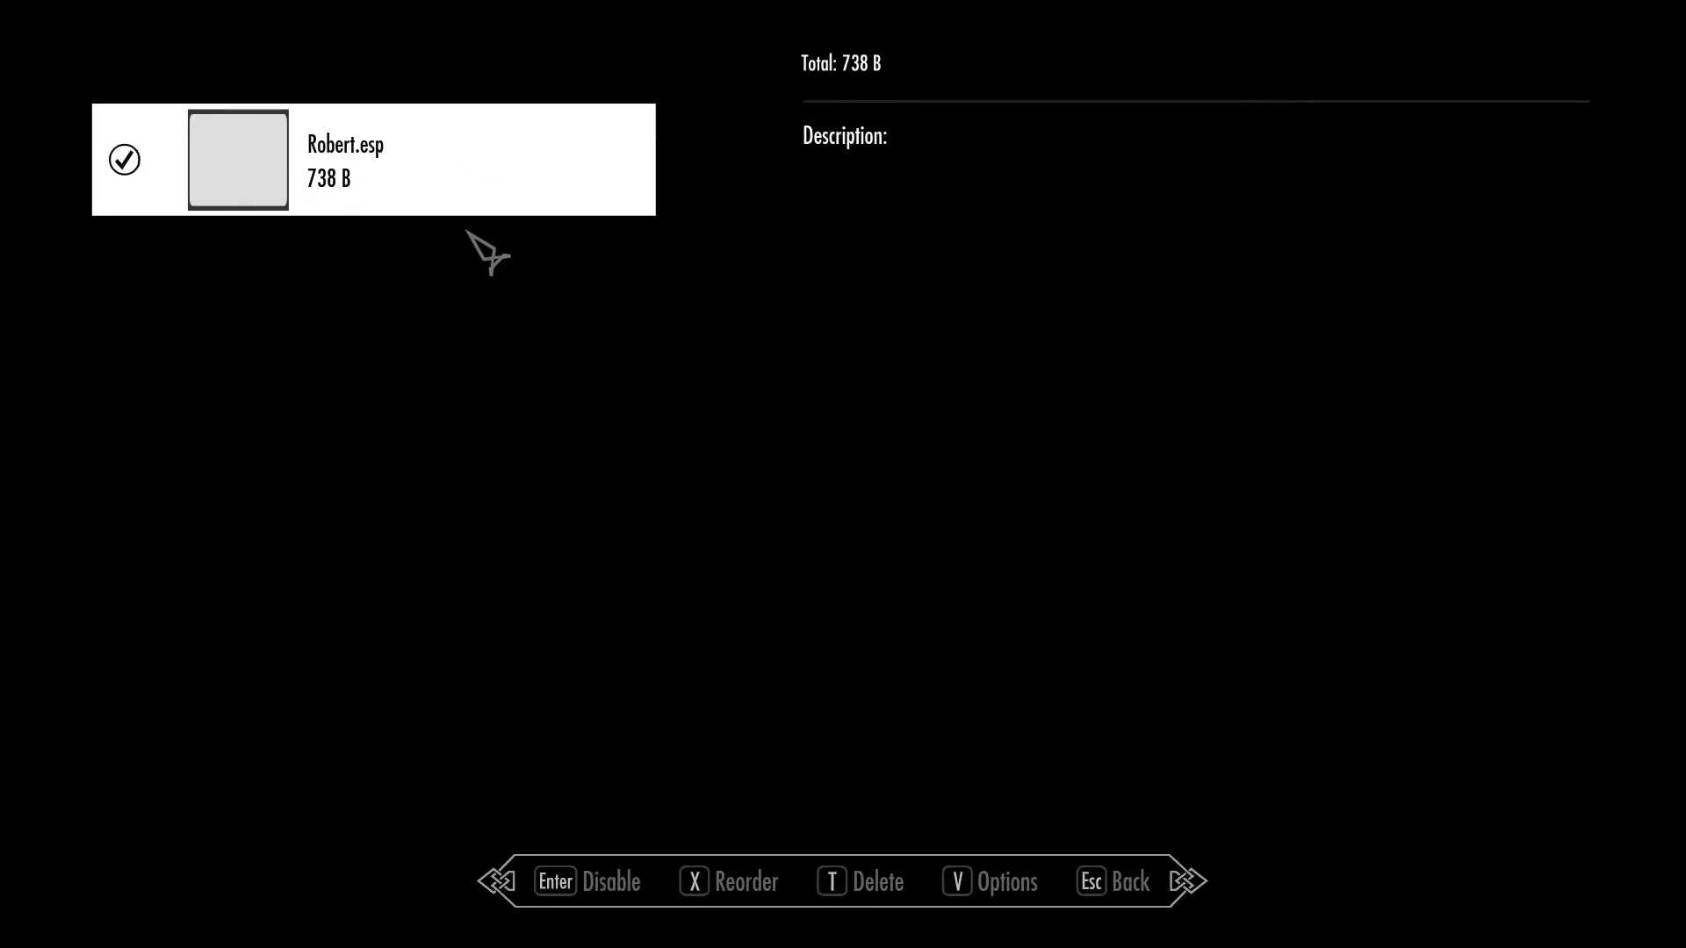
{"action": "key", "text": "Escape"}
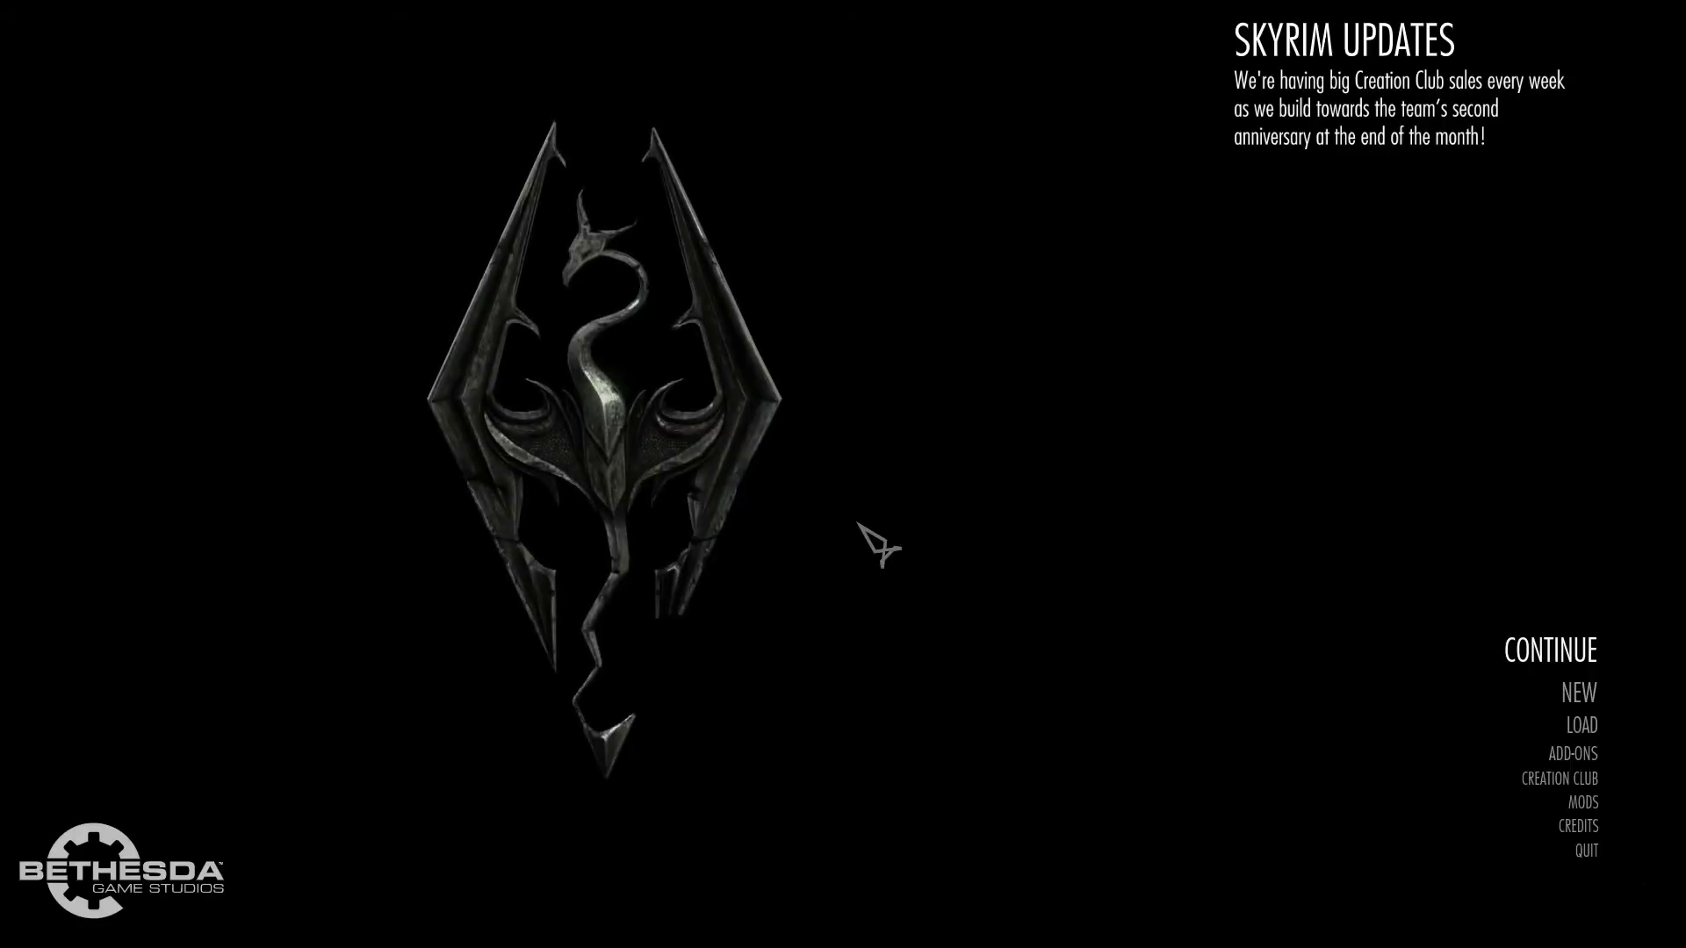
- Load the last save with mods active and walk up to Robert in first person
{"action": "left_click", "coordinate": [1532, 661]}
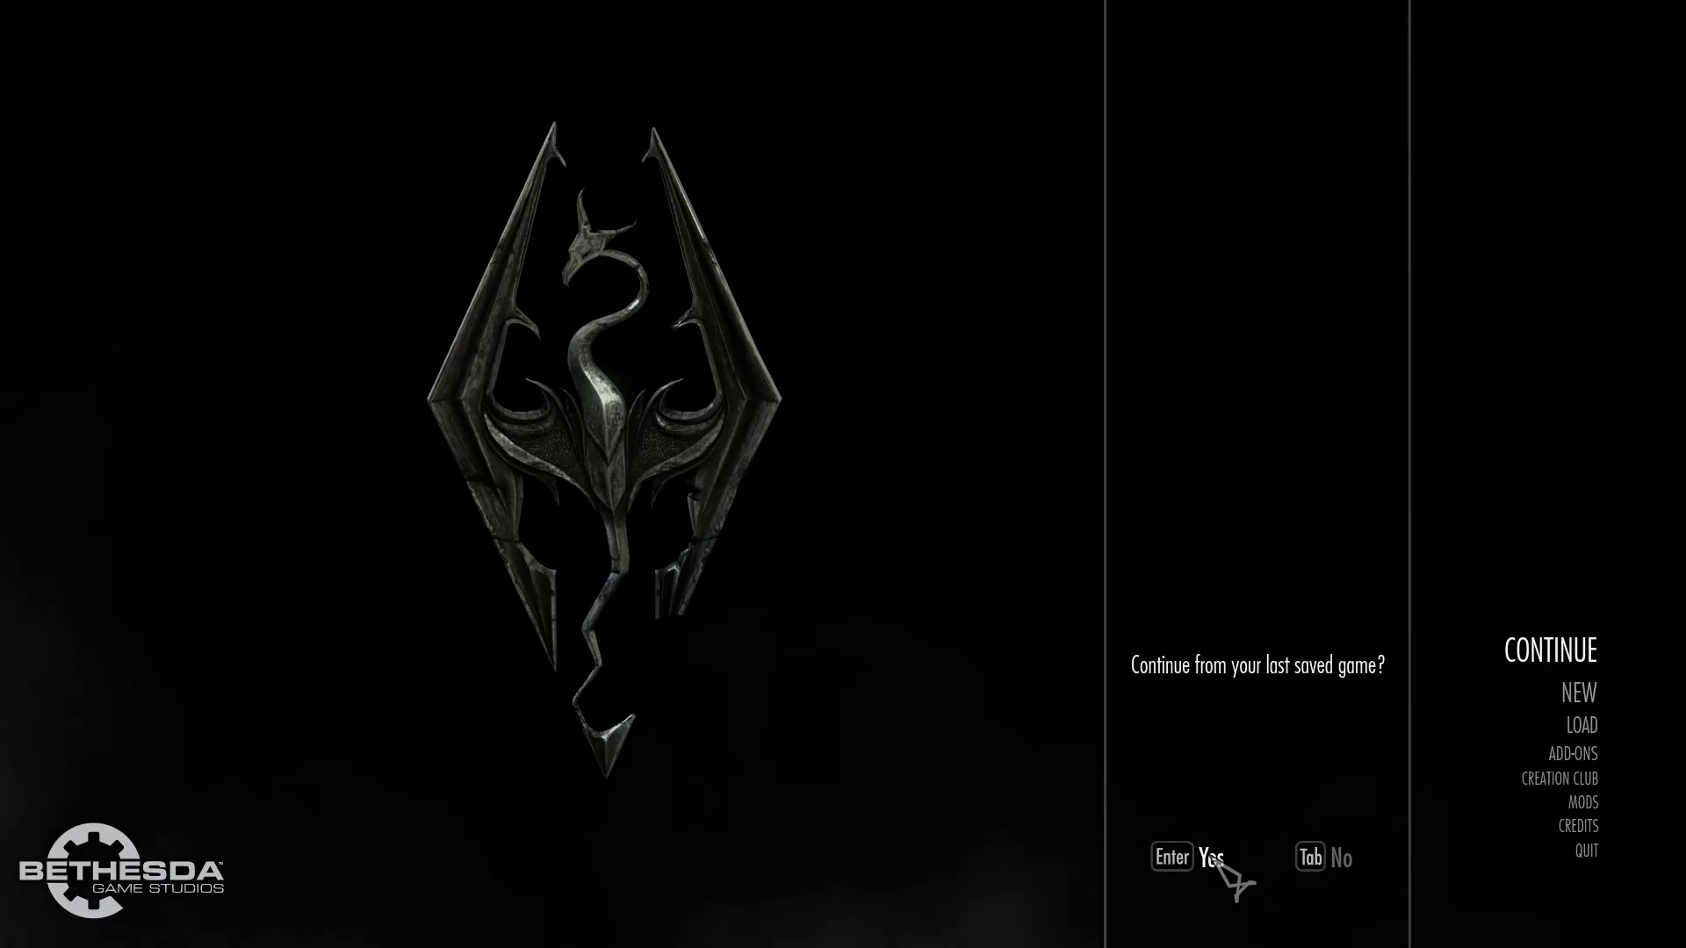
{"action": "left_click", "coordinate": [1212, 857]}
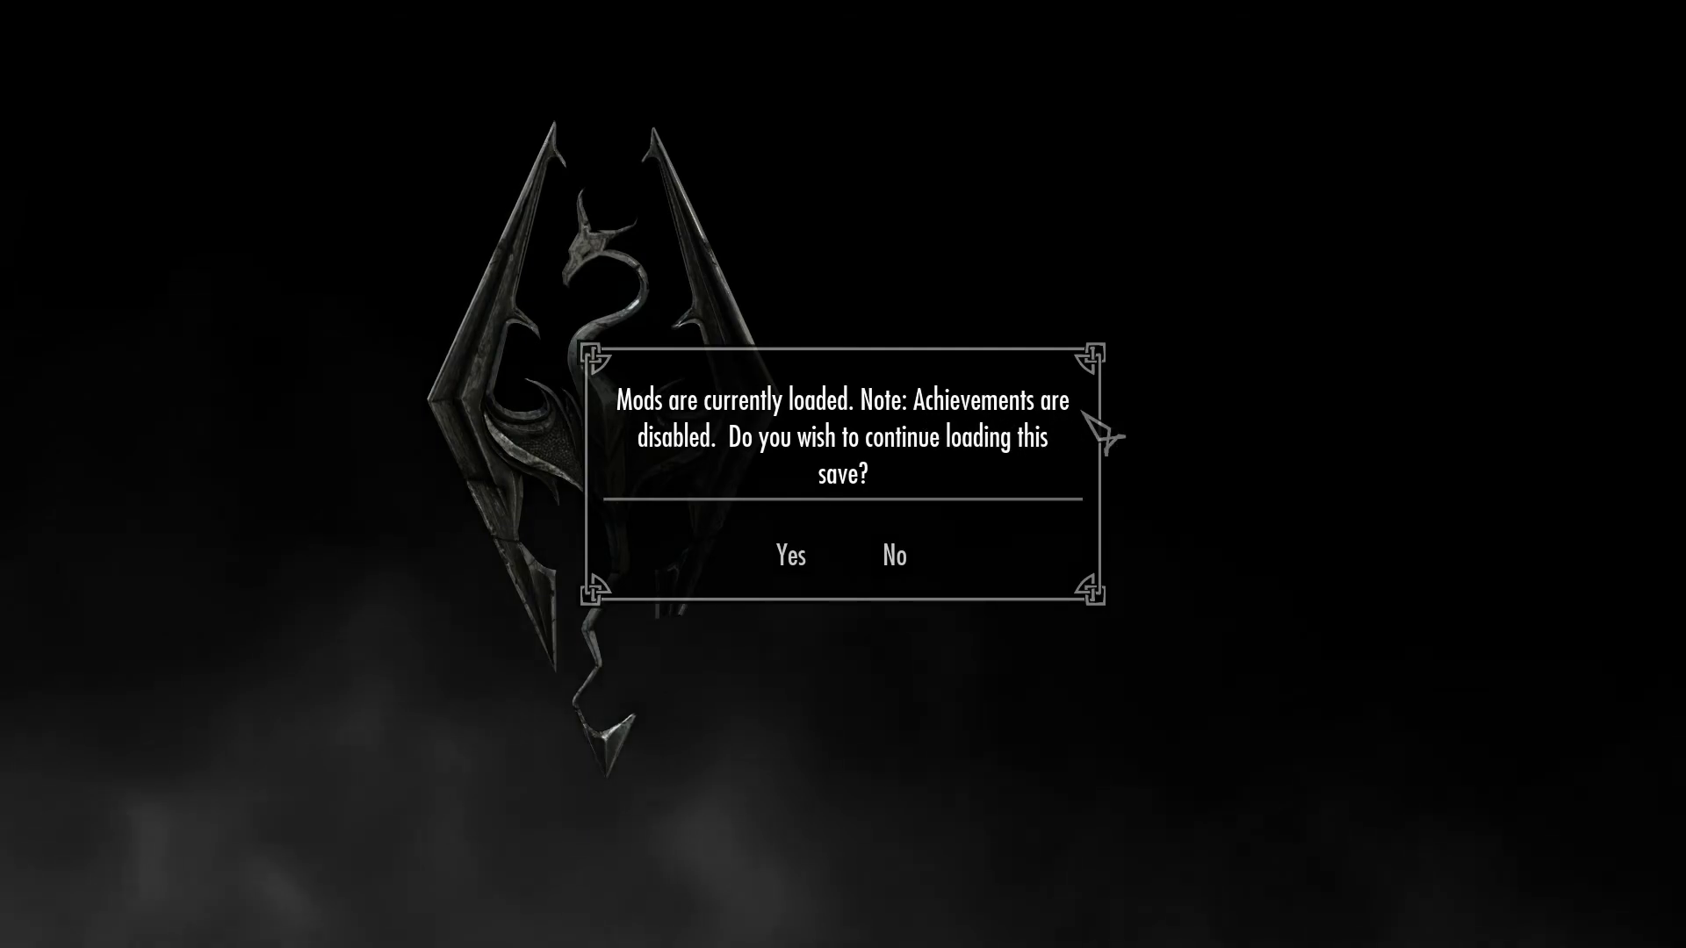
{"action": "left_click", "coordinate": [797, 563]}
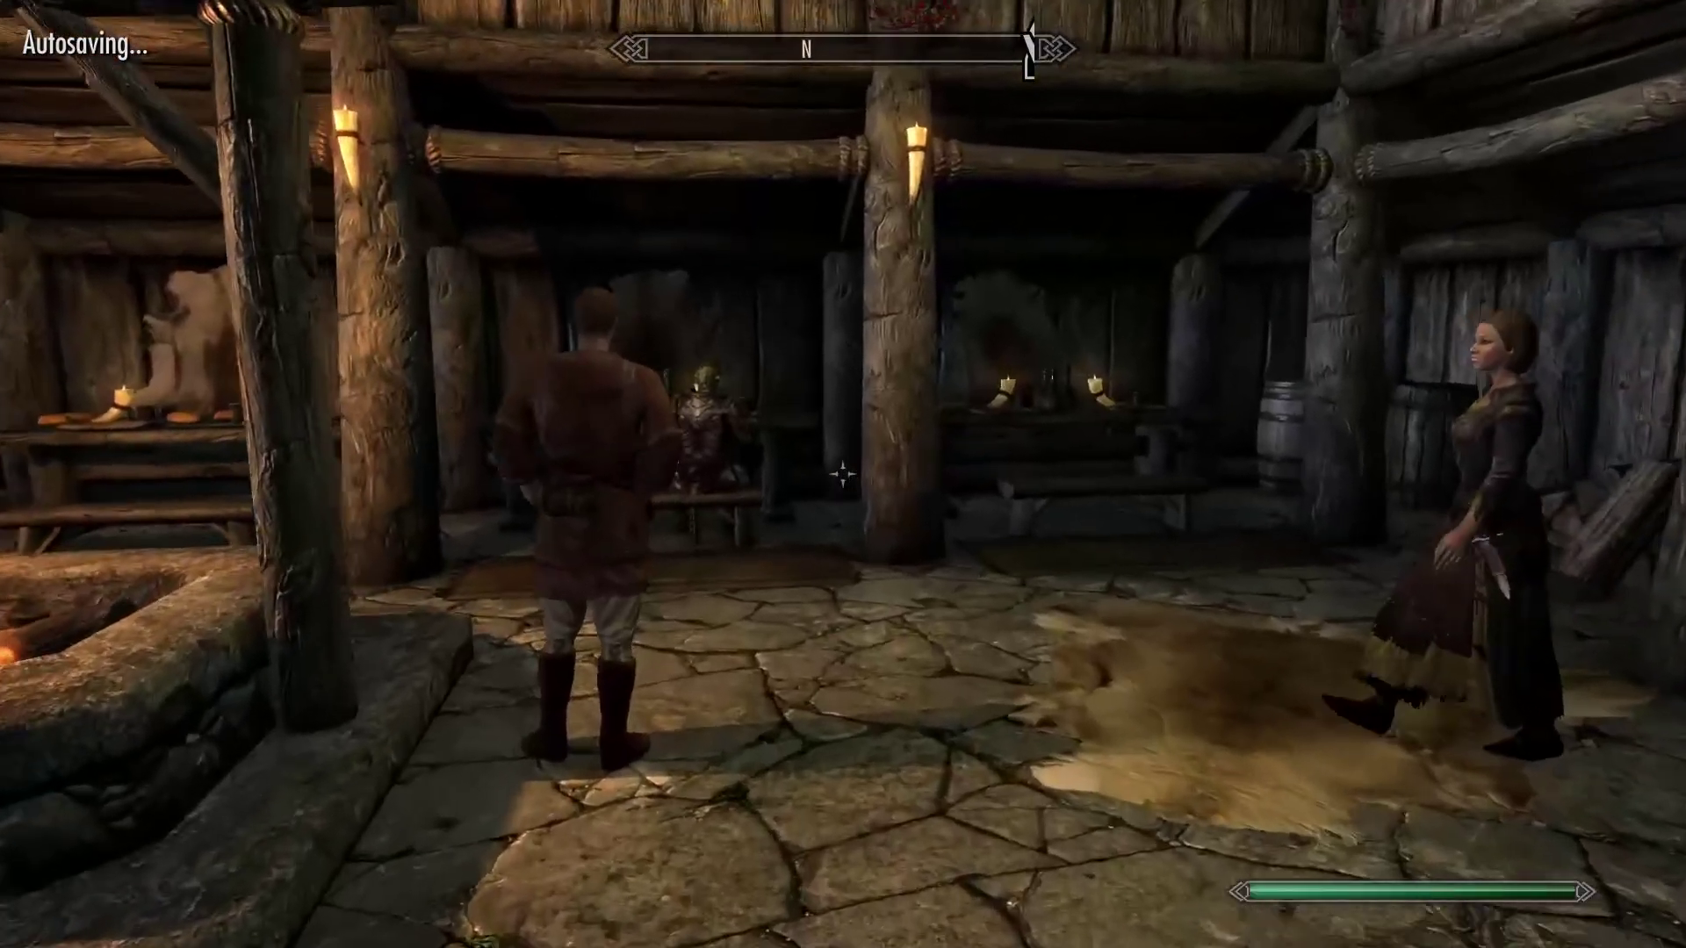
{"action": "scroll", "coordinate": [843, 474], "scroll_direction": "up", "scroll_amount": 5}
{"action": "key", "text": "w"}
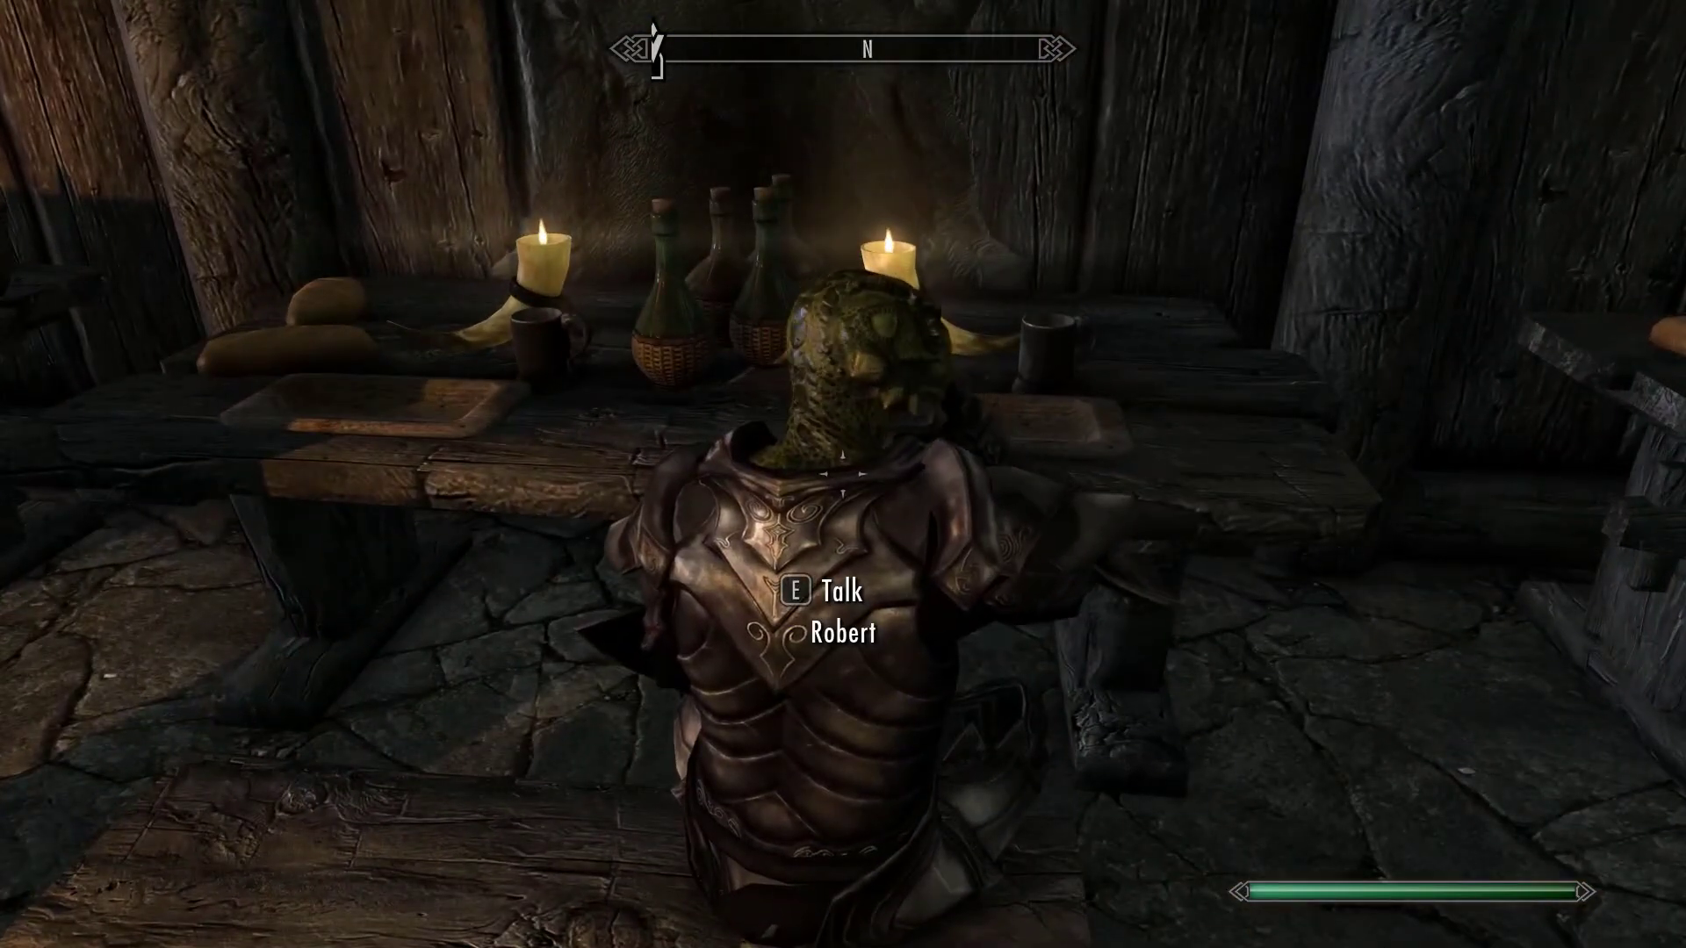